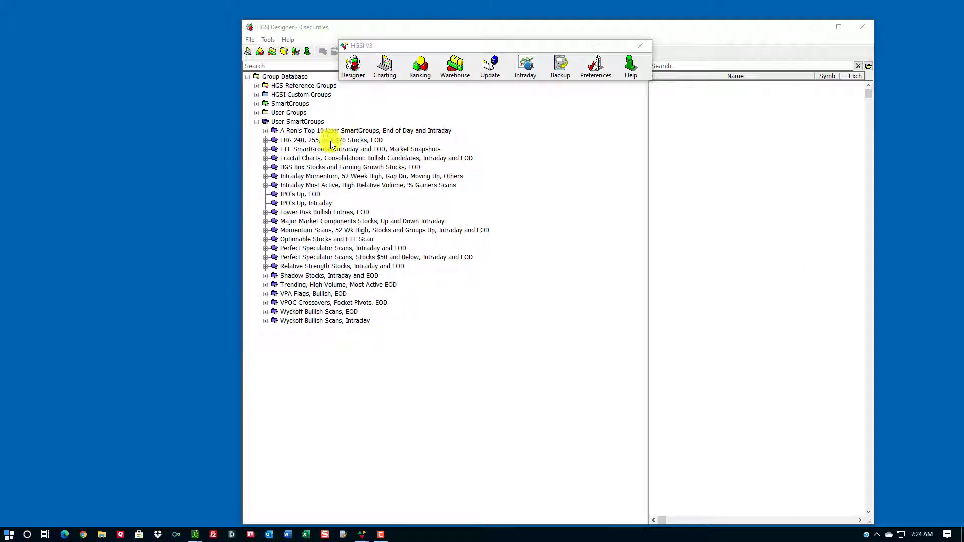
- Expand the Top 10 User SmartGroups folder under User SmartGroups, including its End of Day and Intraday subfolders
left_click(287, 122)
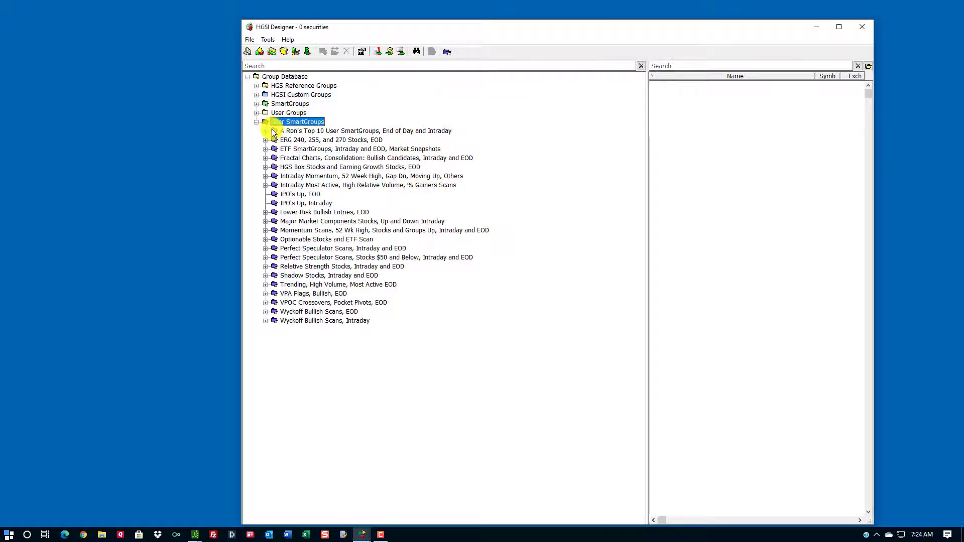
left_click(265, 131)
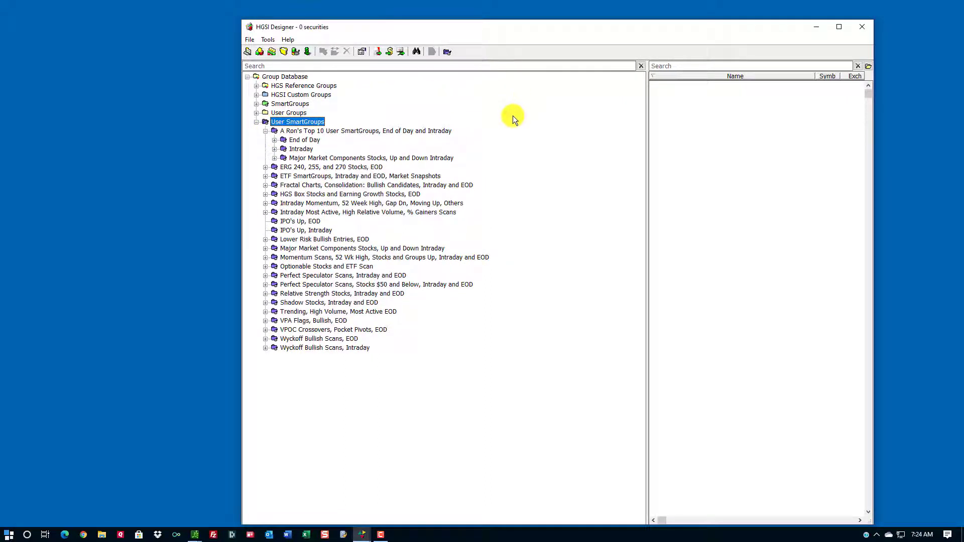
left_click_drag(519, 34, 498, 25)
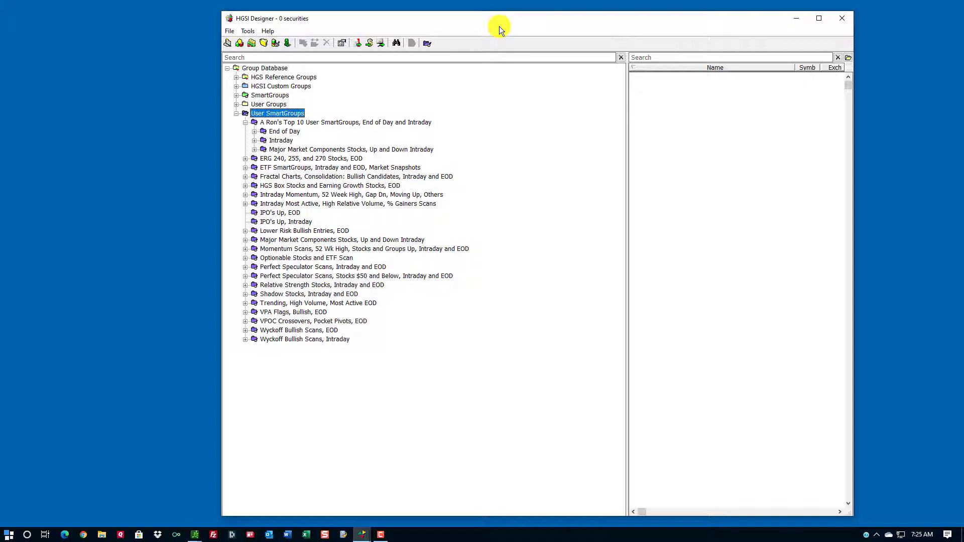
left_click(294, 124)
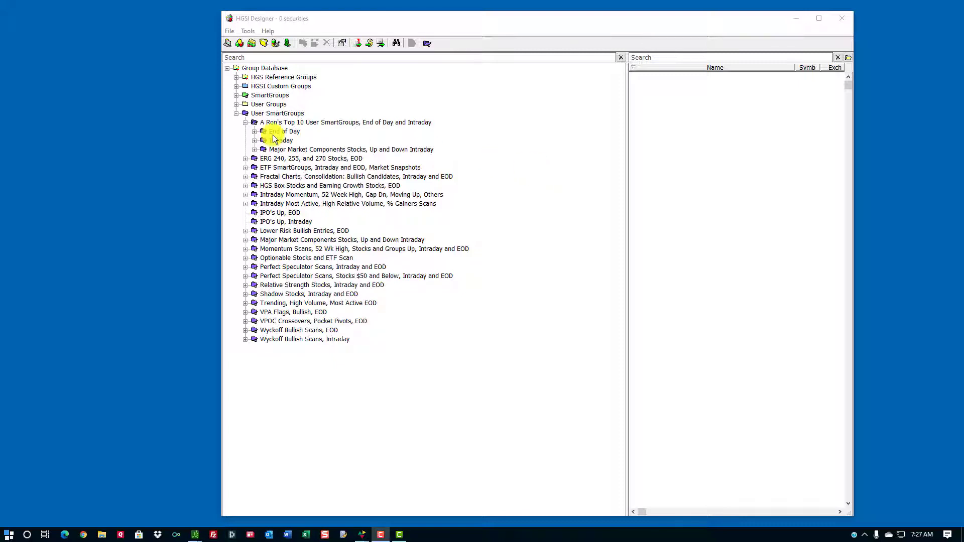
left_click(256, 132)
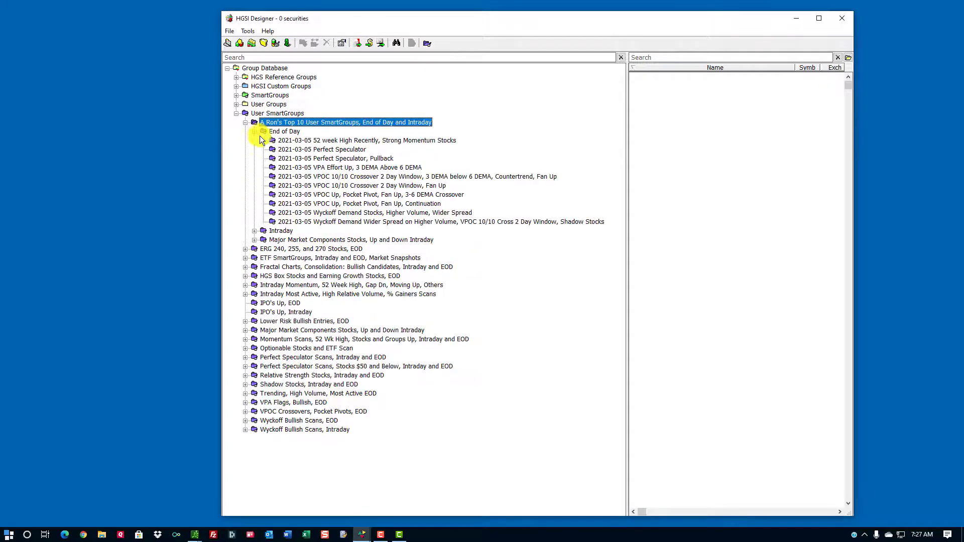
left_click(255, 231)
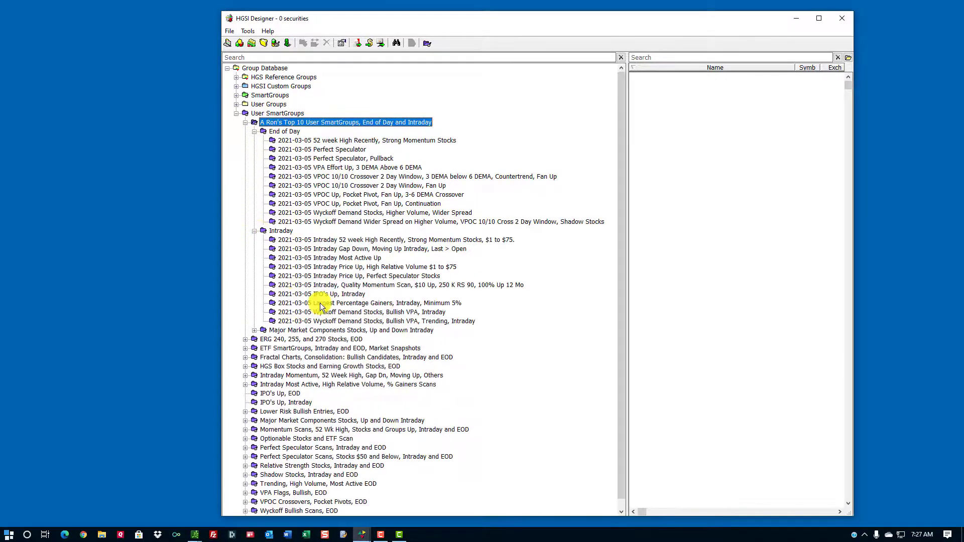
- Review the dated index scans in the Top 10 folder's Major Market Components Stocks, Up and Down Intraday subfolder, and collapse it again
left_click(254, 331)
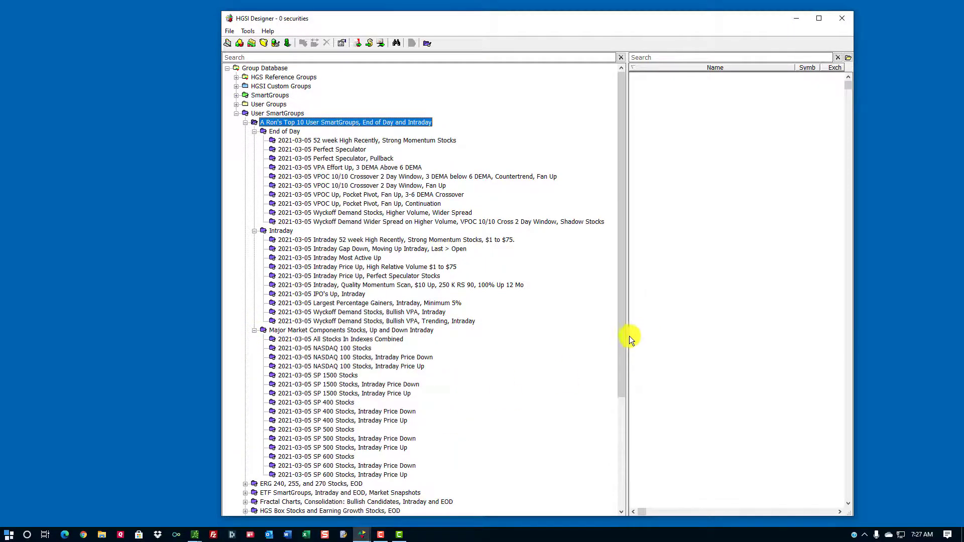
left_click_drag(620, 349, 589, 366)
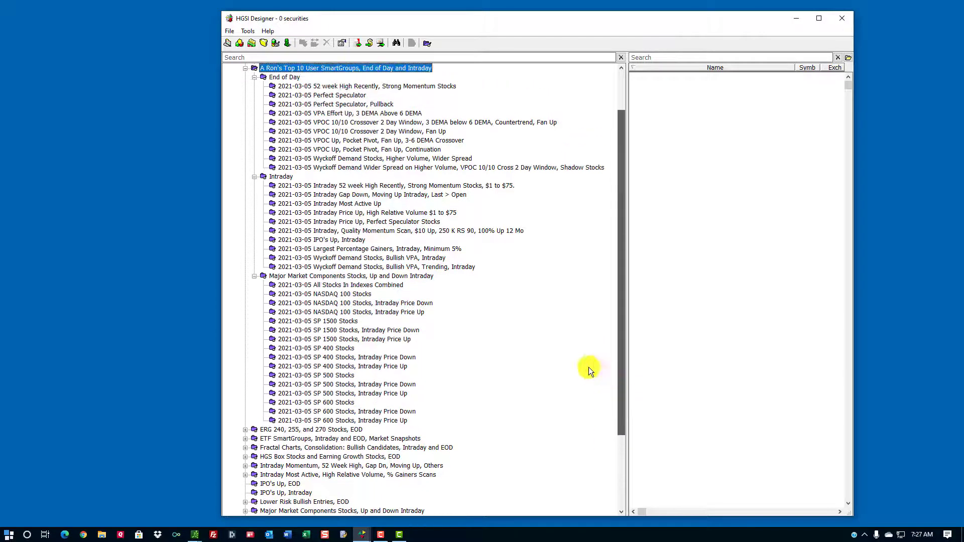
left_click(254, 276)
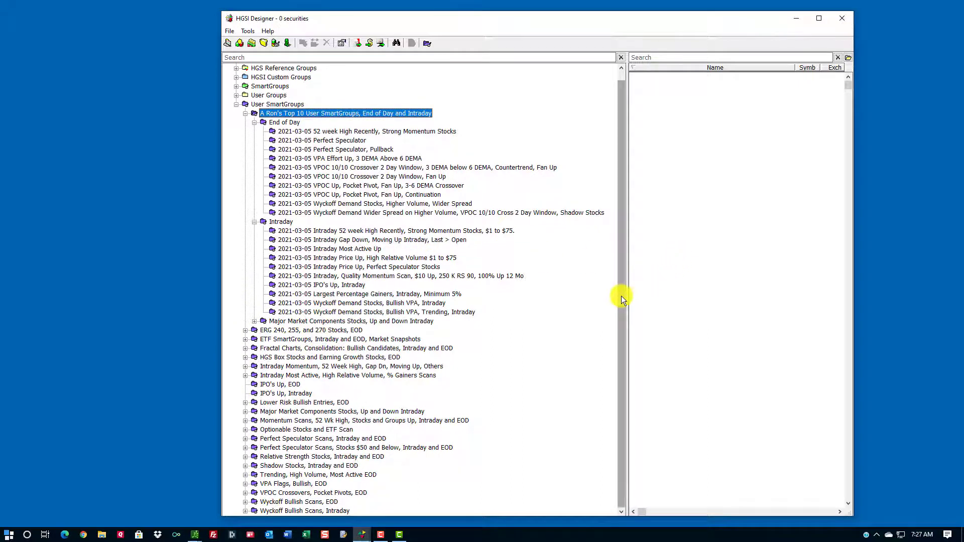
left_click_drag(621, 295, 623, 281)
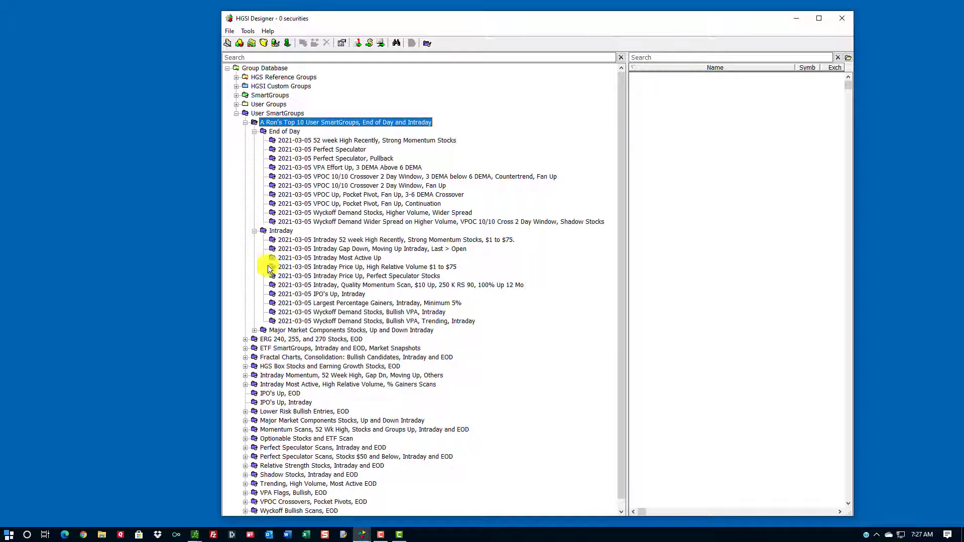
left_click(261, 340)
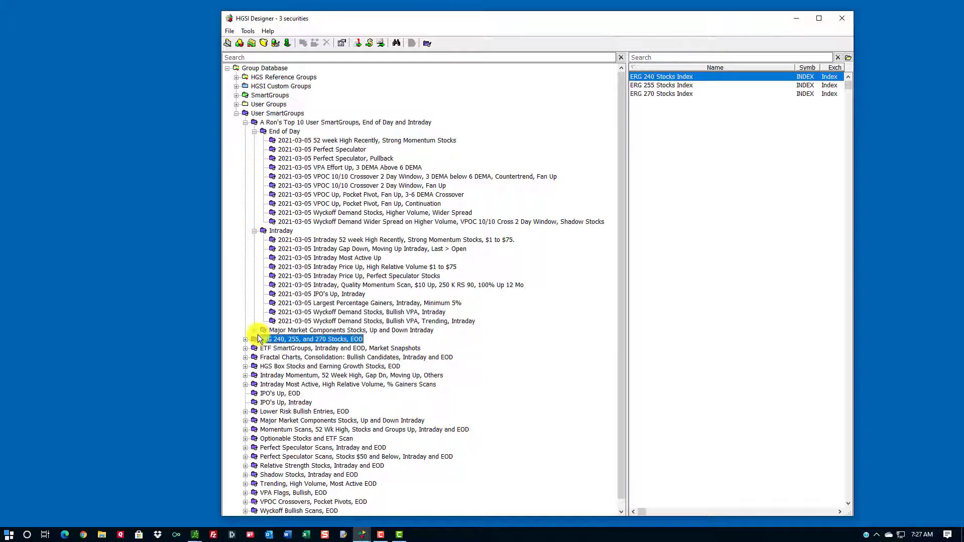
left_click(256, 332)
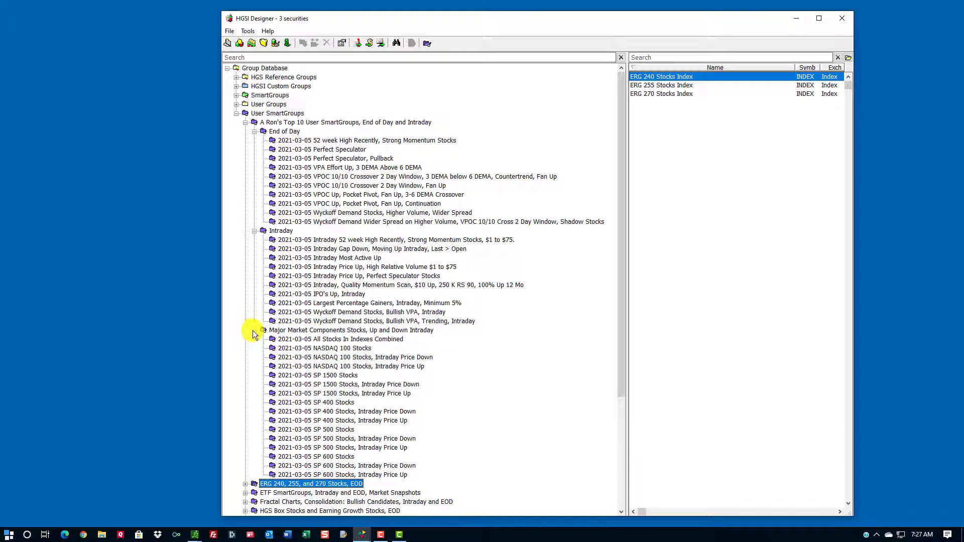
left_click(254, 330)
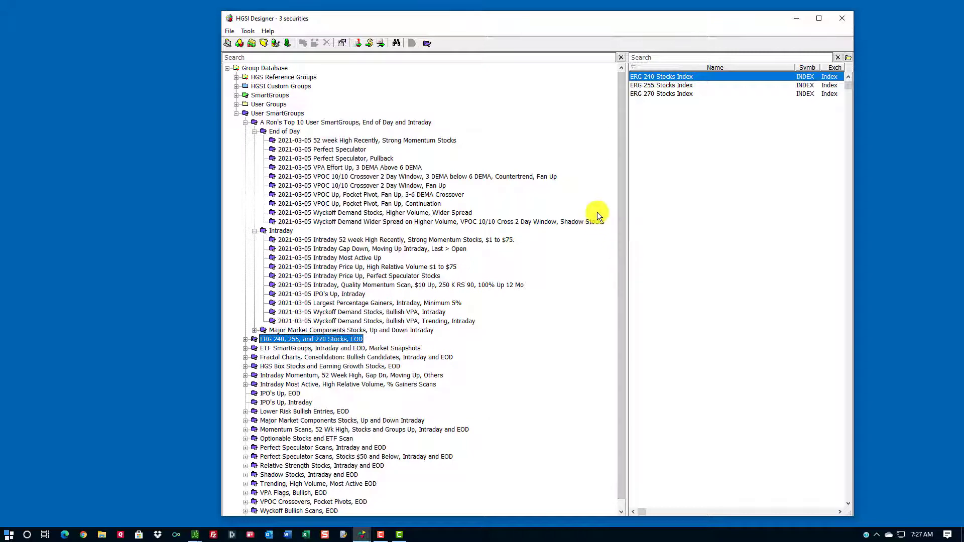
- Examine the securities in each of the ten End of Day SmartGroups, from 52 week High Recently to Wyckoff Demand Wider Spread, Shadow Stocks
left_click(347, 143)
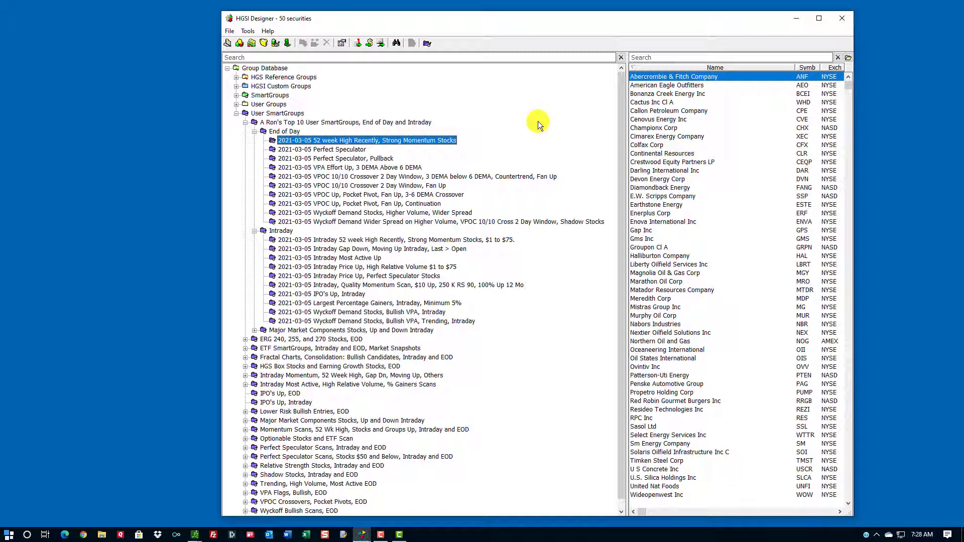
left_click(326, 150)
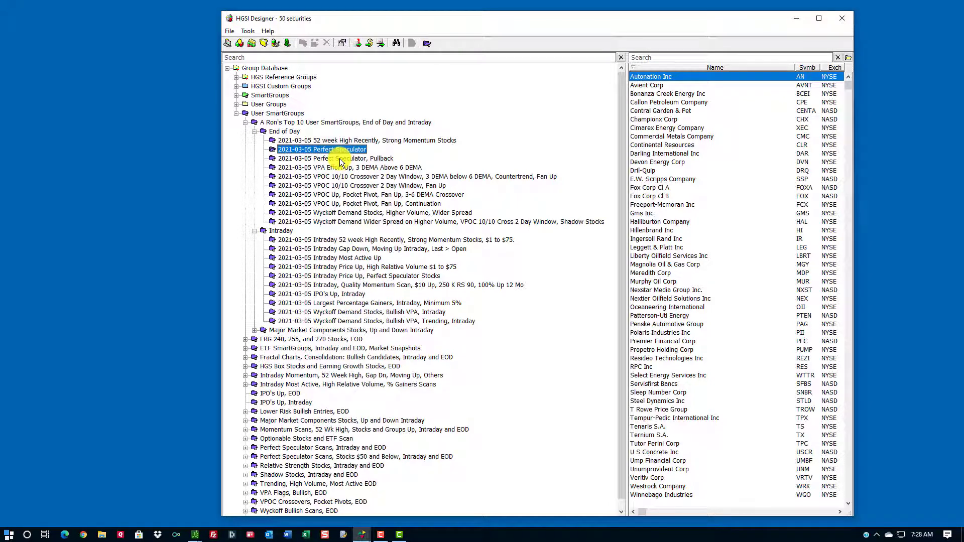
left_click(339, 158)
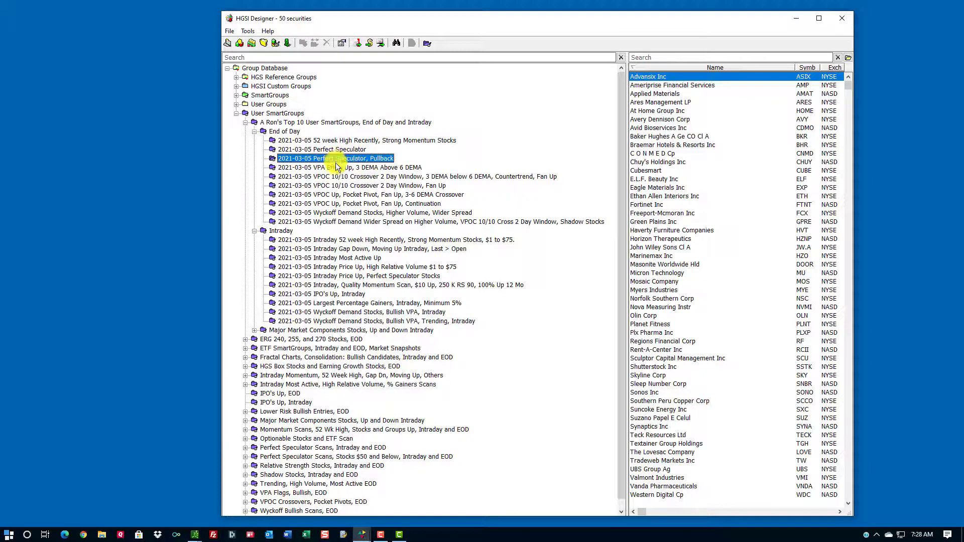
left_click(336, 168)
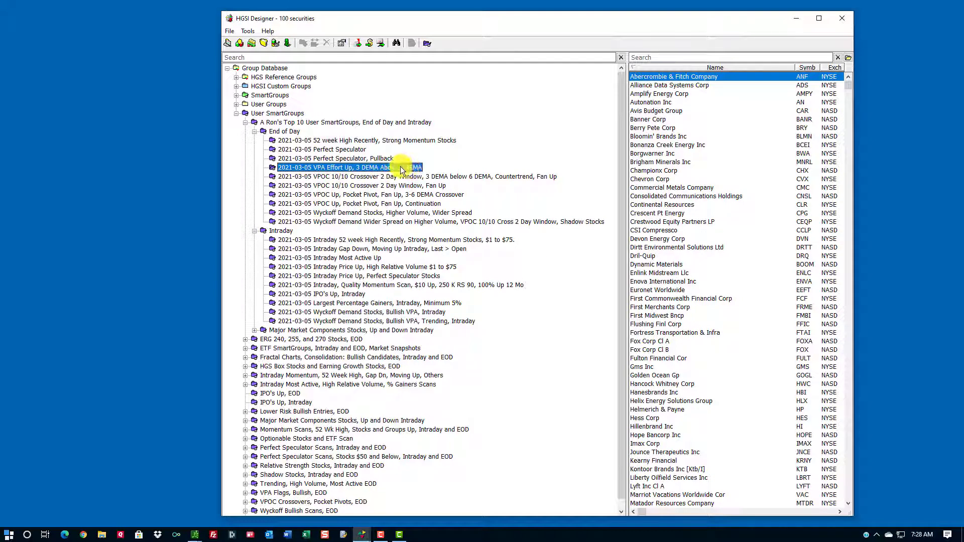
left_click(351, 179)
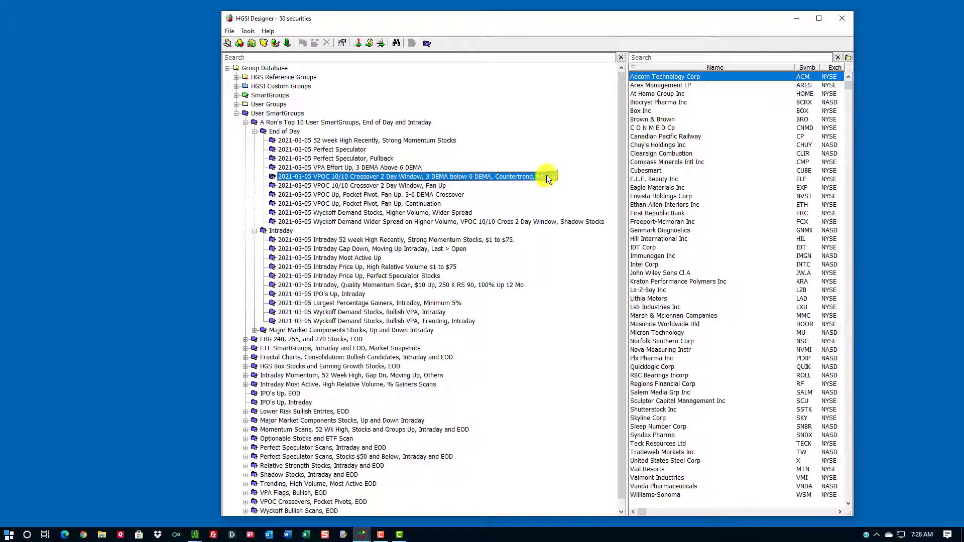
left_click(370, 184)
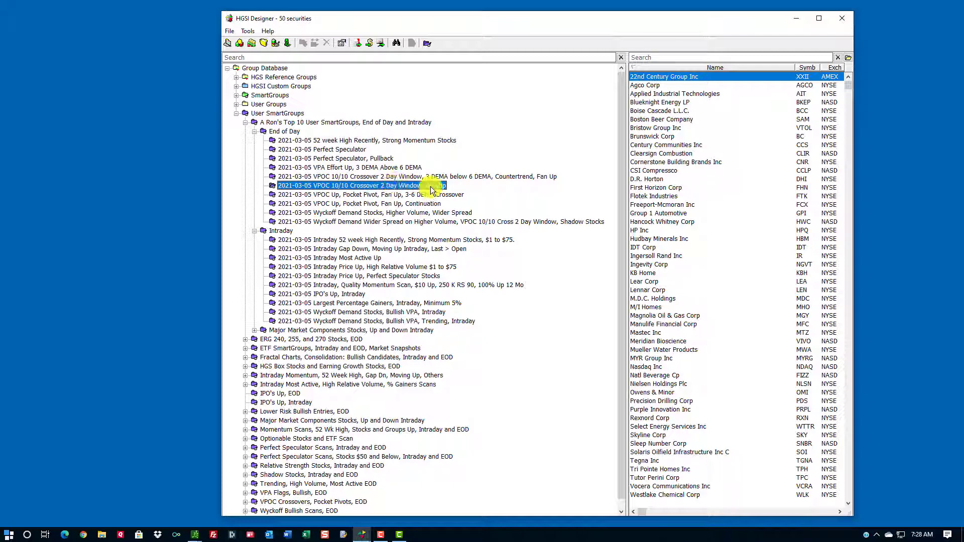
left_click(361, 196)
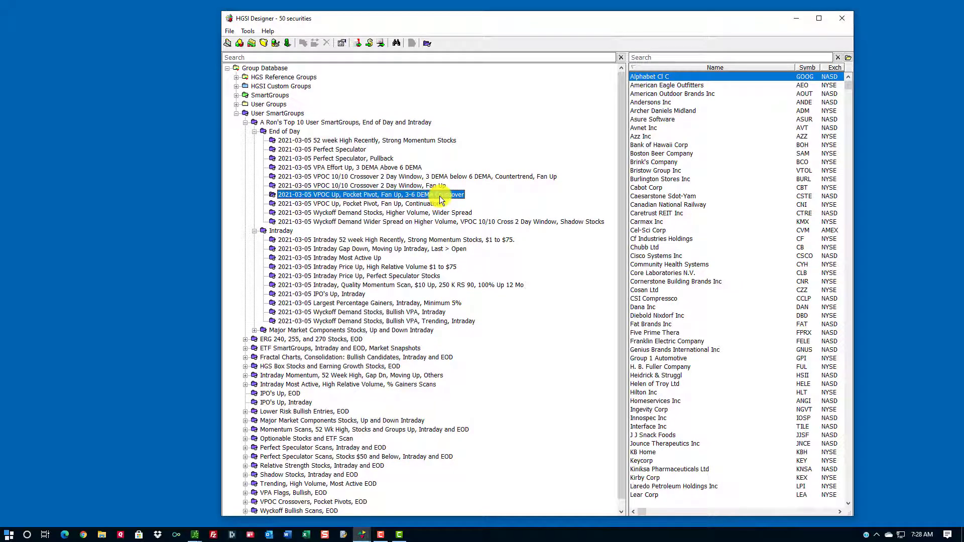
left_click(394, 205)
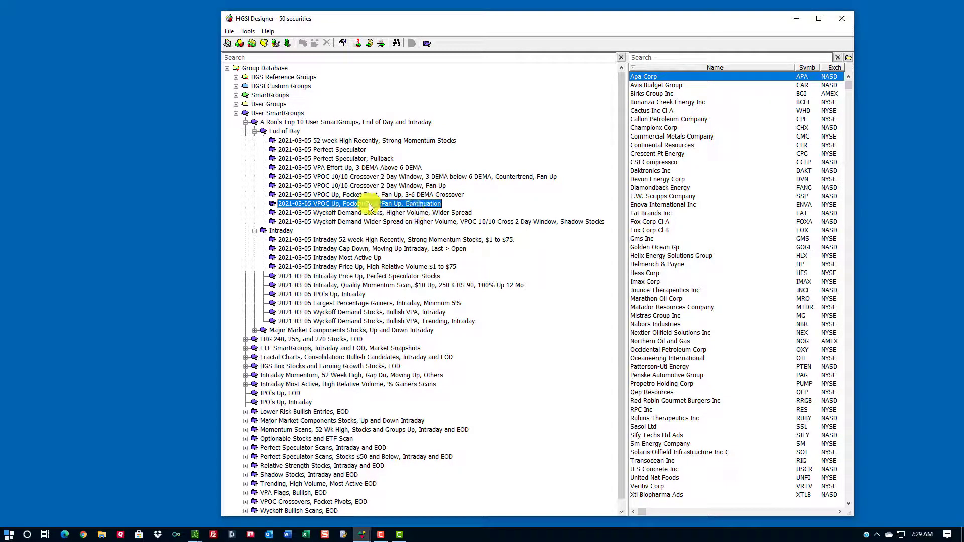
left_click(340, 214)
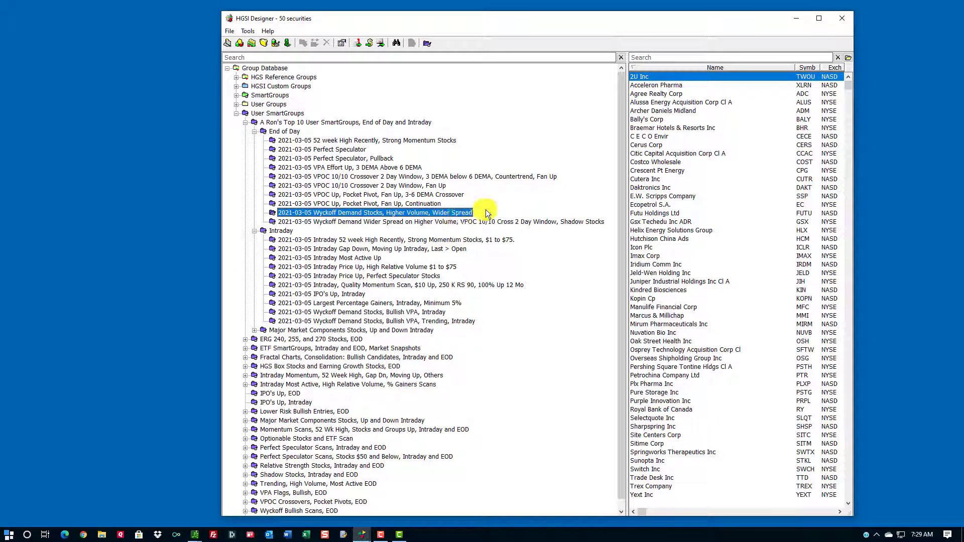
left_click(405, 224)
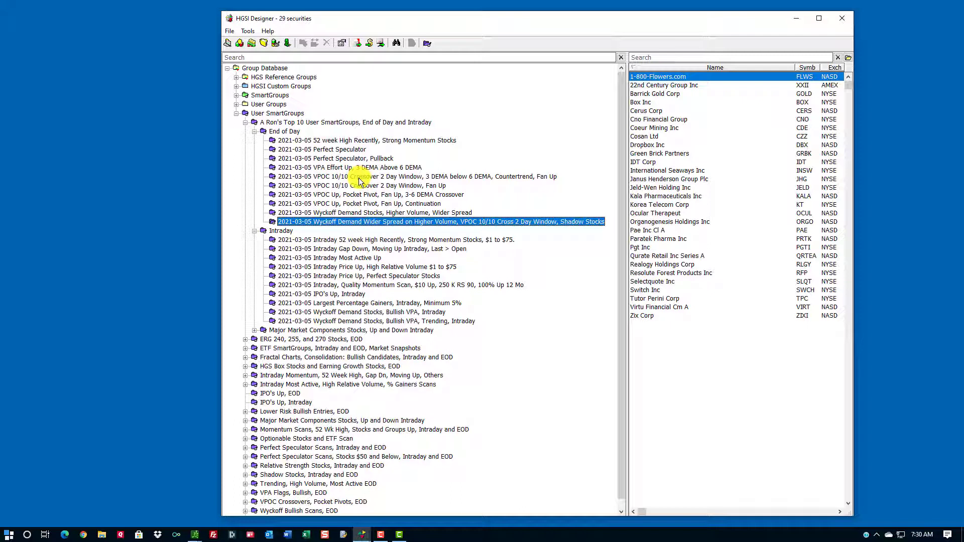
- Examine each of the ten Intraday SmartGroups, from Intraday 52 week High Recently to Wyckoff Demand Stocks, Bullish VPA, Trending
left_click(351, 239)
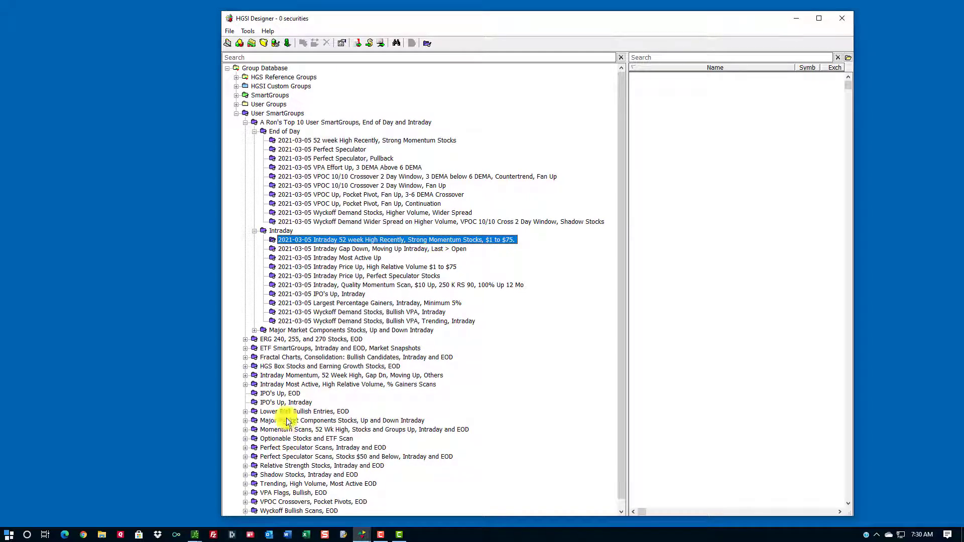
left_click(383, 249)
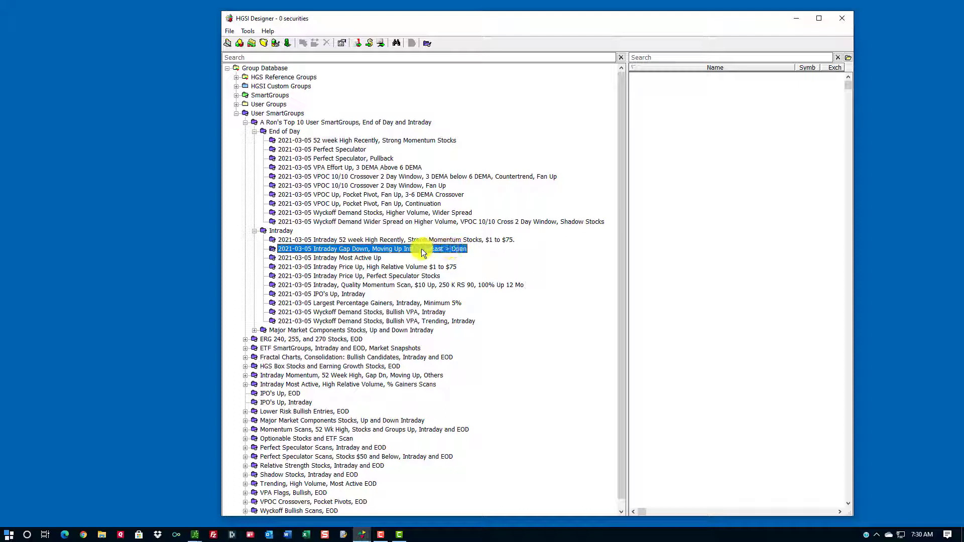
left_click(361, 258)
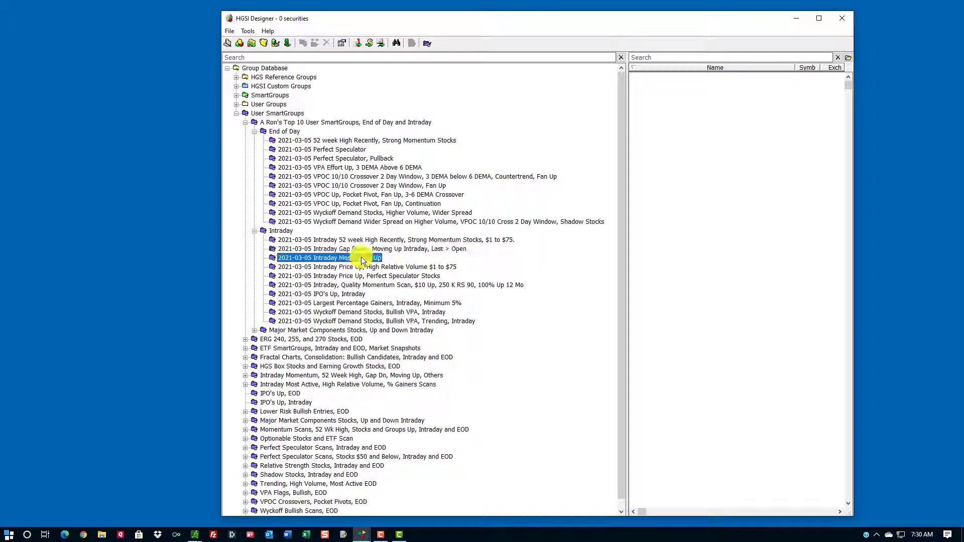
left_click(366, 270)
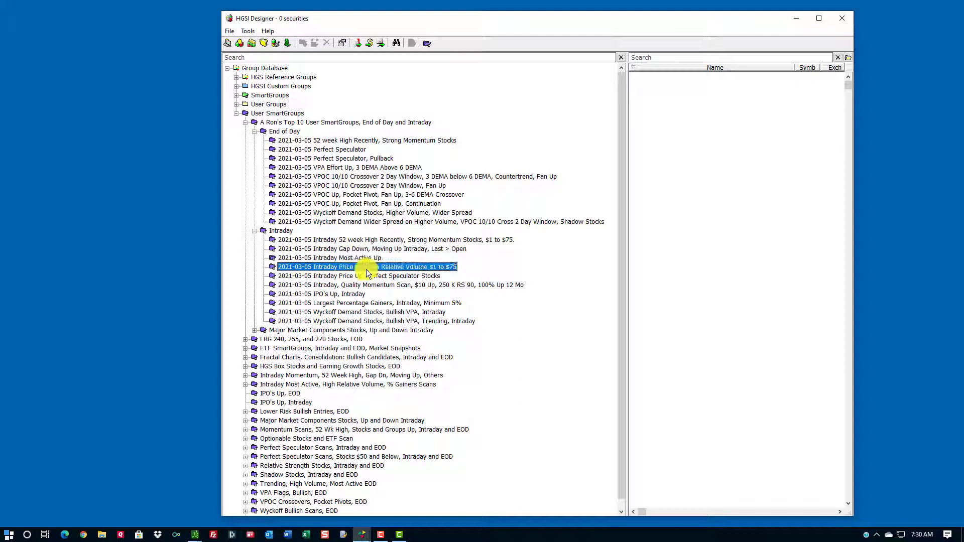
left_click(421, 278)
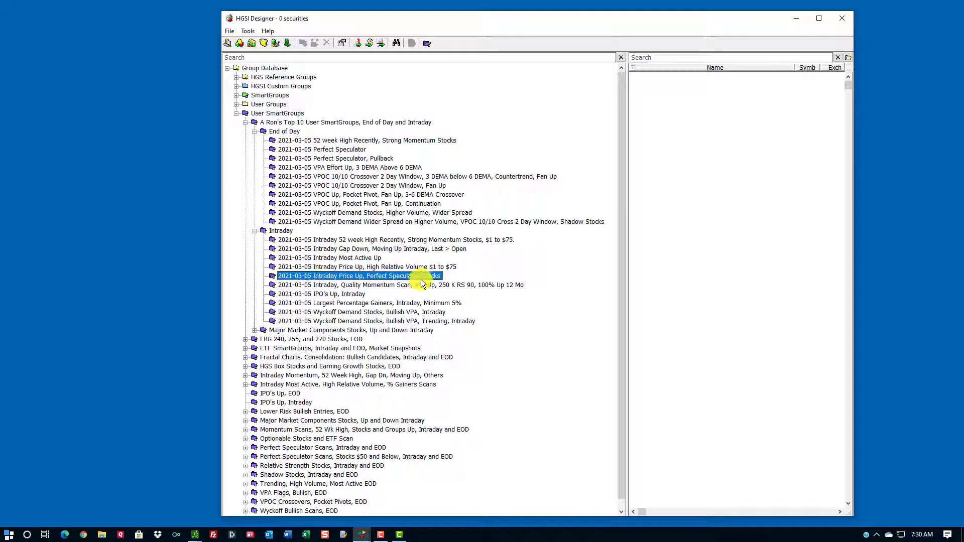
left_click(375, 286)
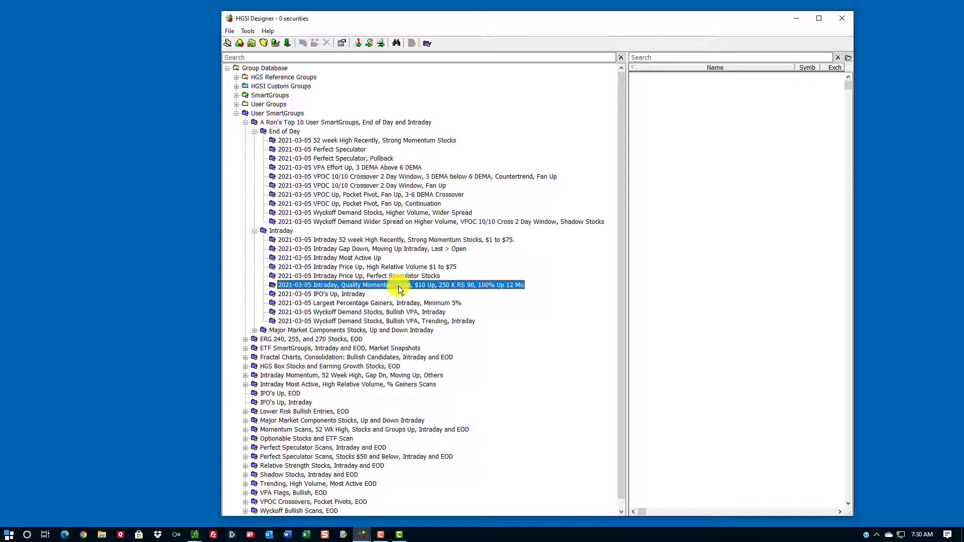
left_click(345, 295)
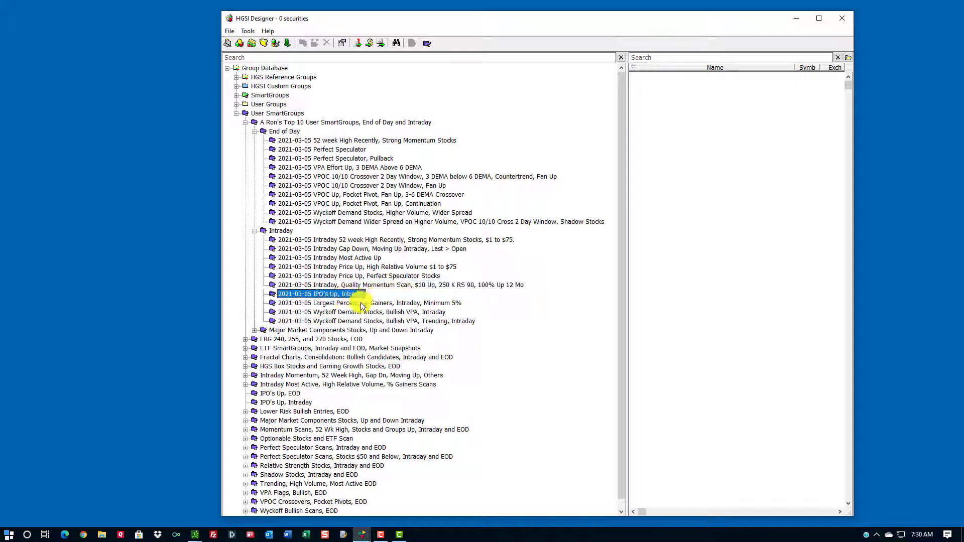
left_click(361, 304)
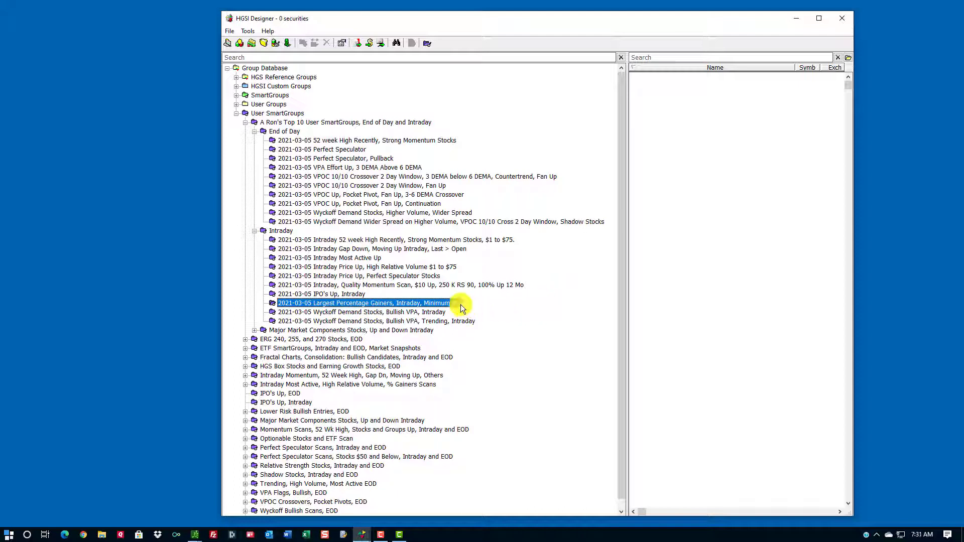
left_click(372, 312)
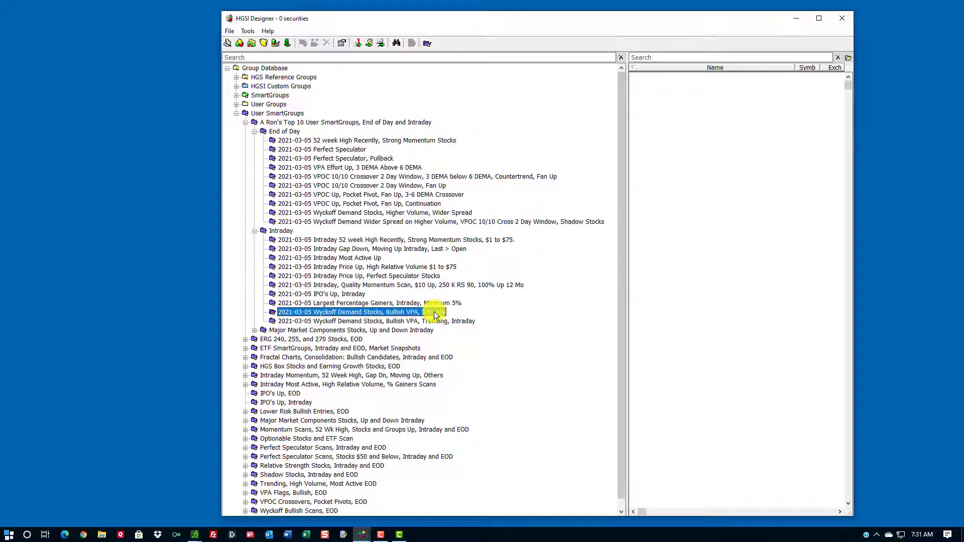
left_click(409, 322)
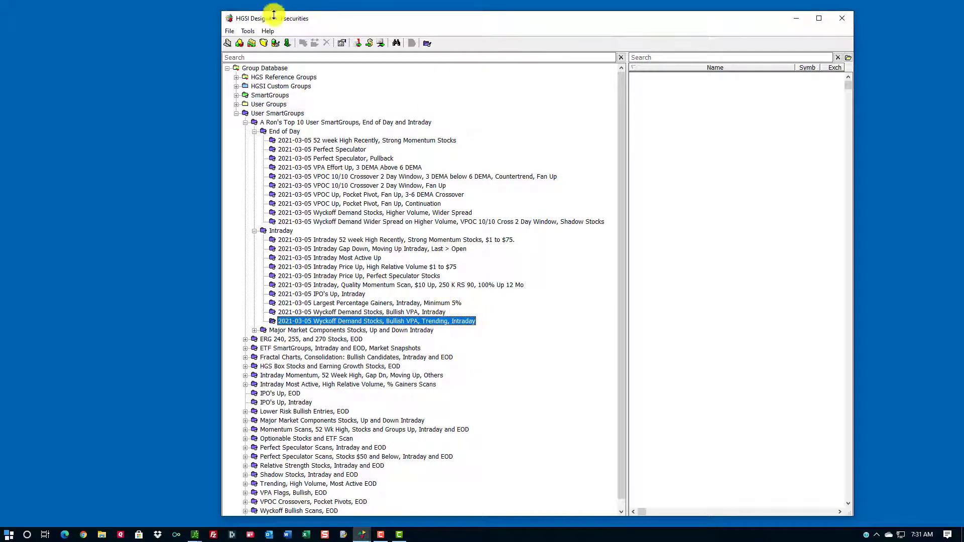
left_click(247, 31)
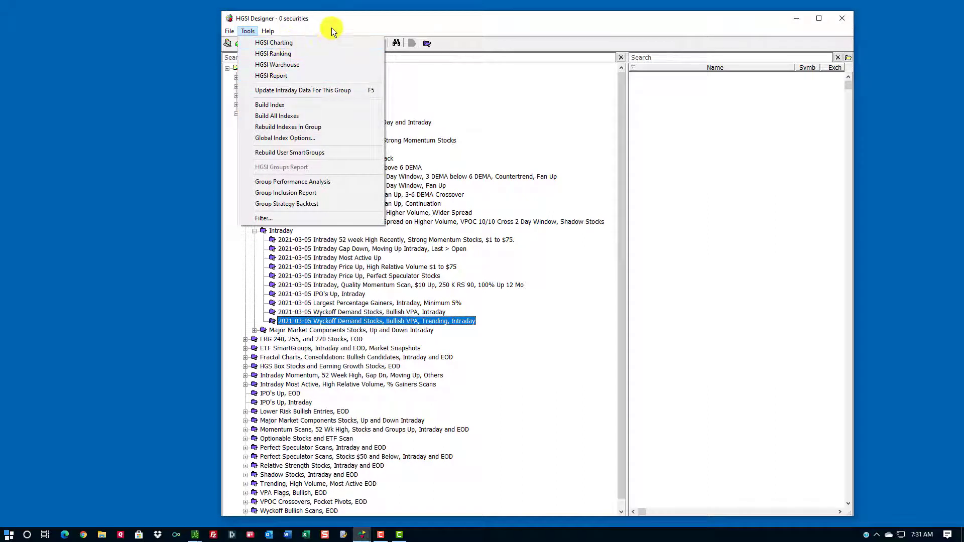
left_click(331, 14)
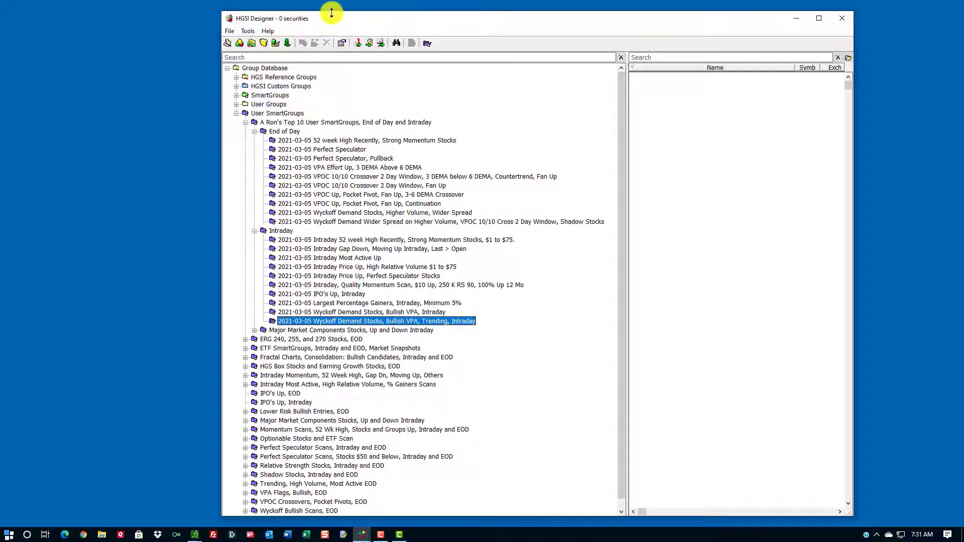
- Rebuild the User SmartGroups in the group database
left_click(248, 30)
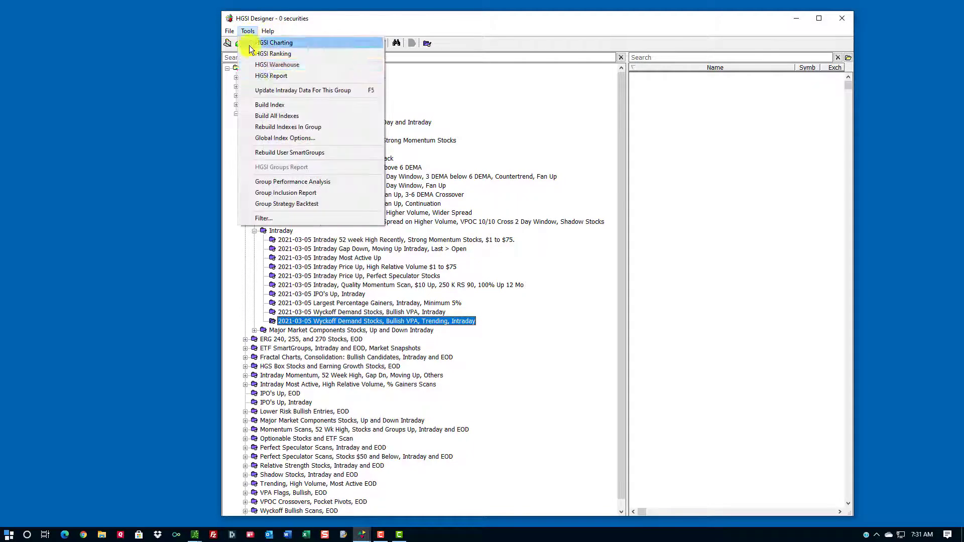
left_click(288, 154)
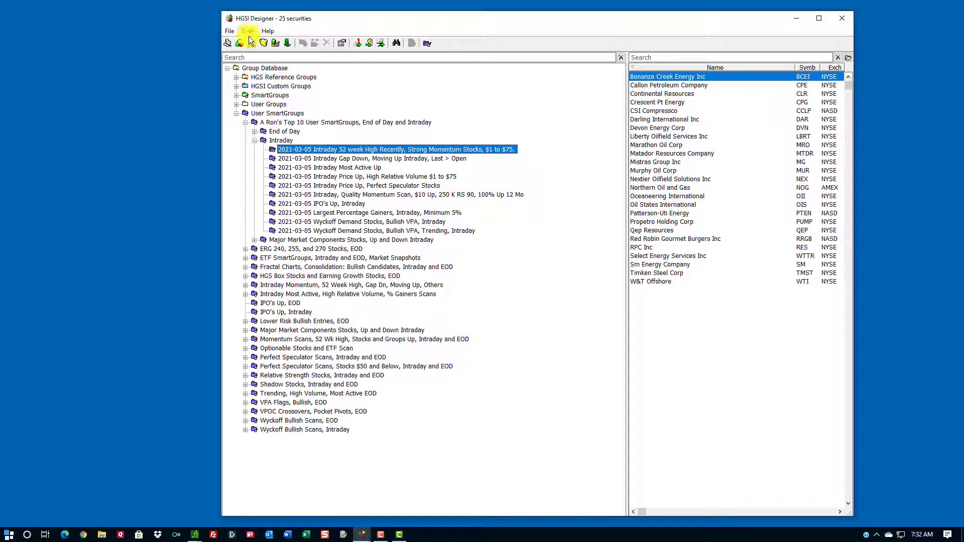
- Open the Intraday 52 week High Recently group in the Warehouse and apply the 02 Intraday View SmartGroups view from 13 Preferred Views for User SmartGroups
left_click(701, 146)
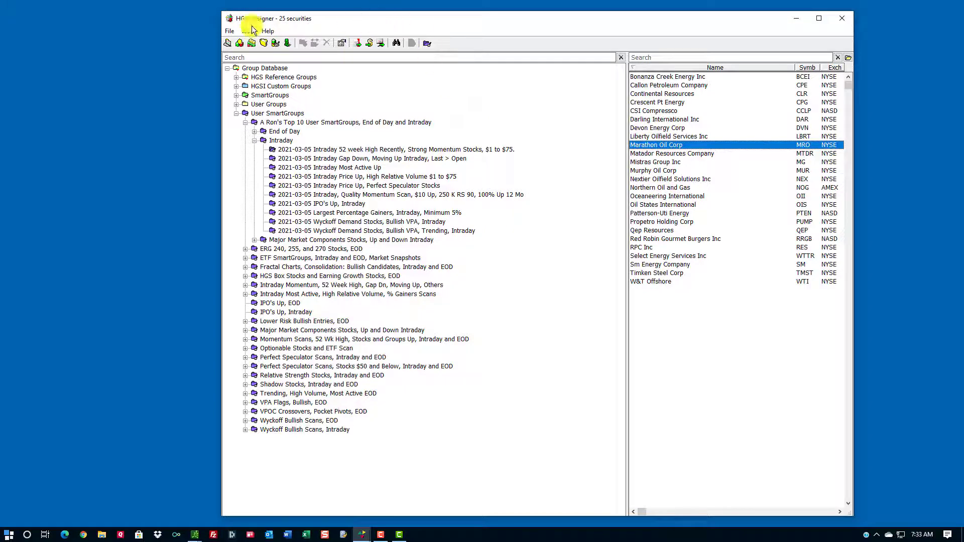
left_click(252, 43)
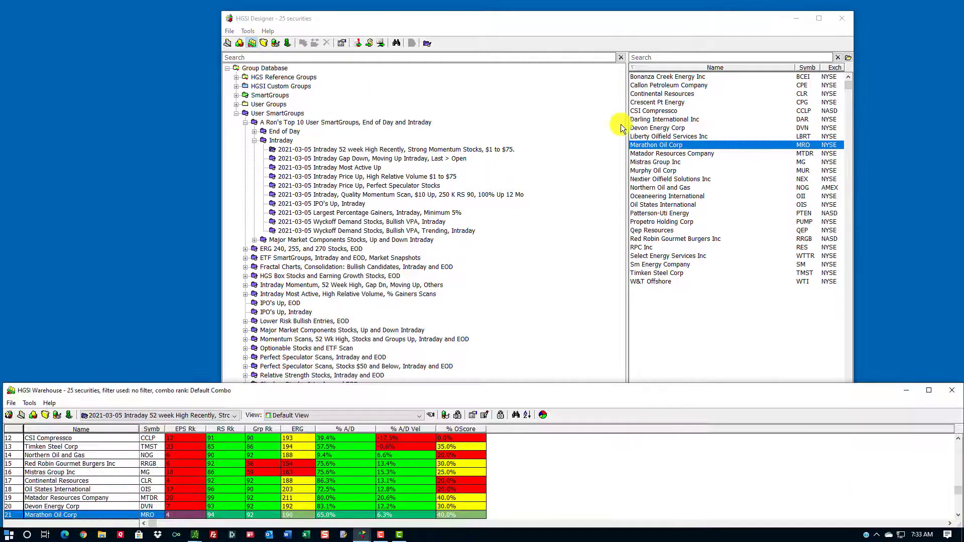
left_click(430, 414)
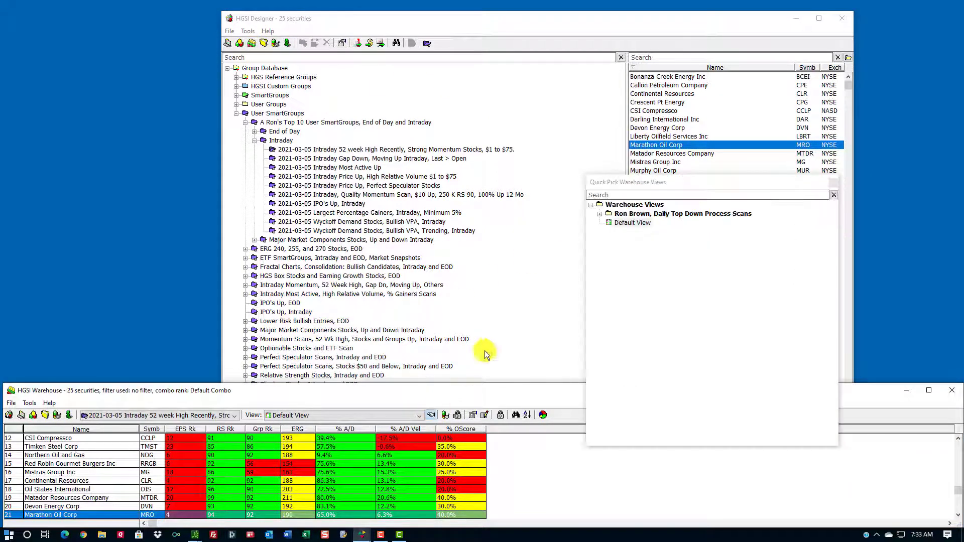
left_click(604, 214)
left_click(617, 365)
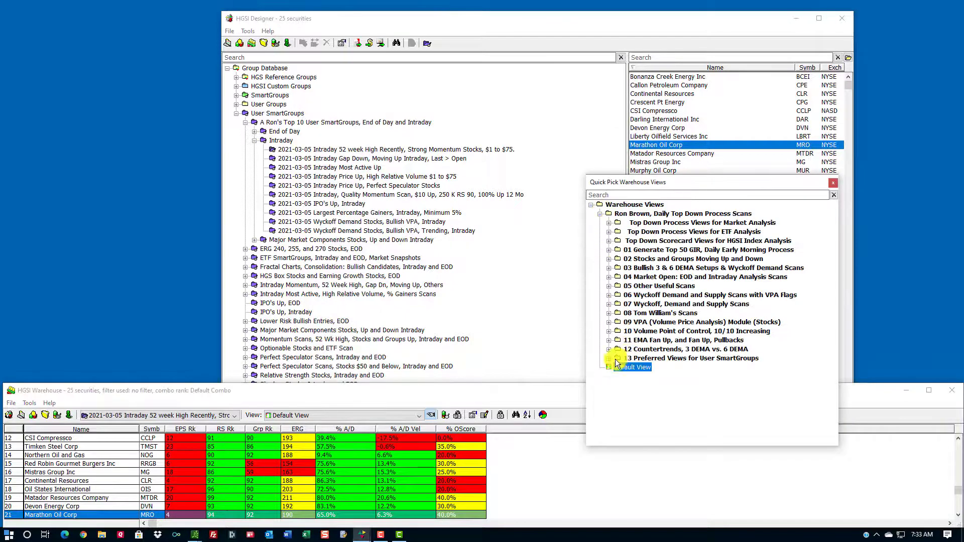
left_click(609, 359)
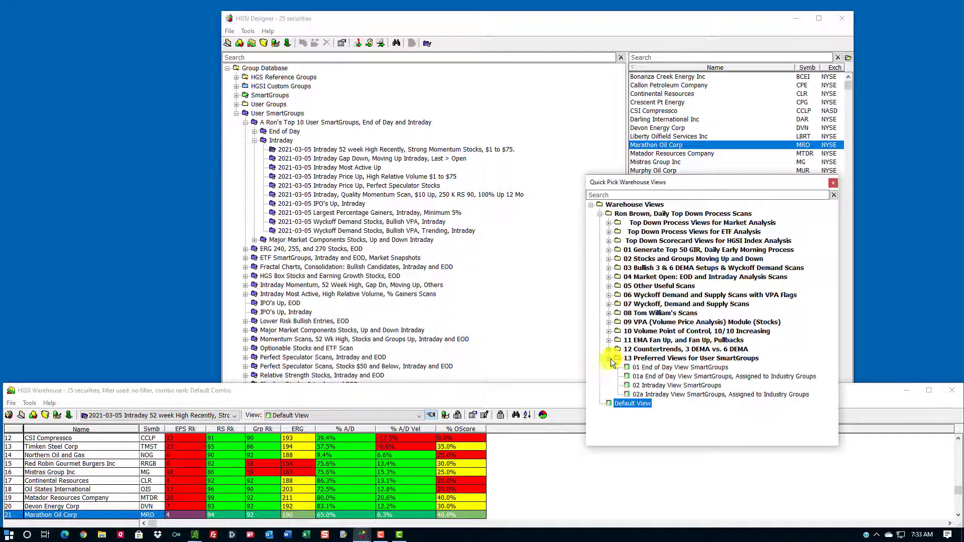
left_click(700, 385)
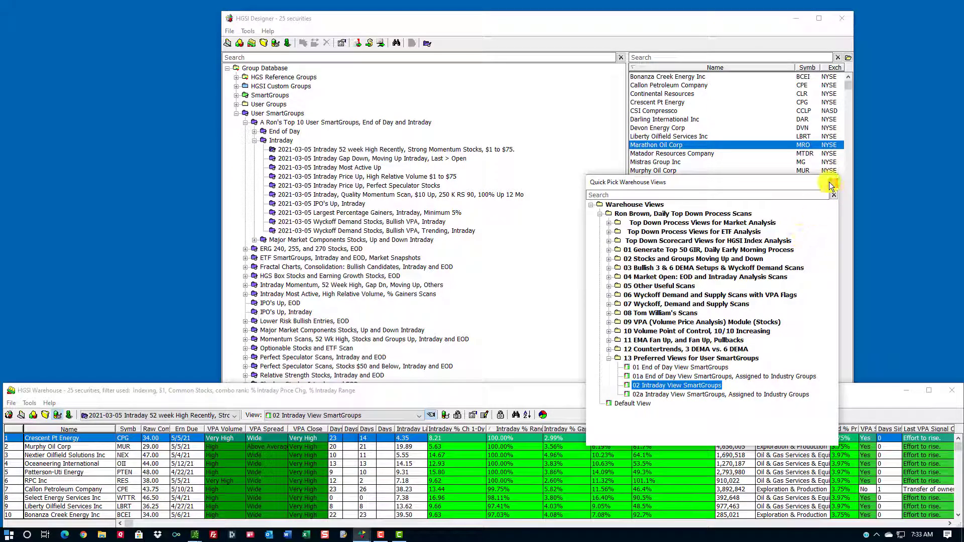
left_click(829, 179)
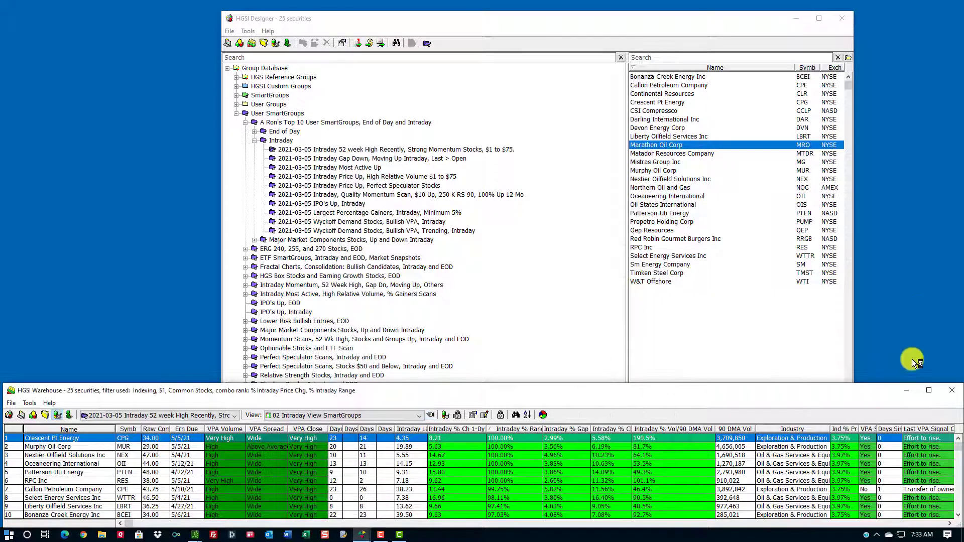
- Maximize the Warehouse, sort its securities by the raw combo column in descending order, and restore the window size
left_click(927, 390)
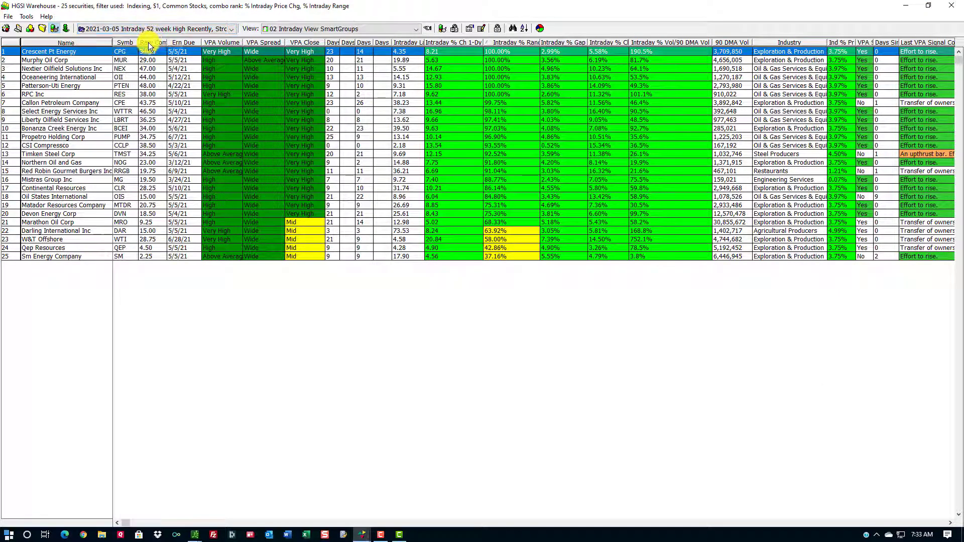
left_click(149, 43)
left_click(152, 51)
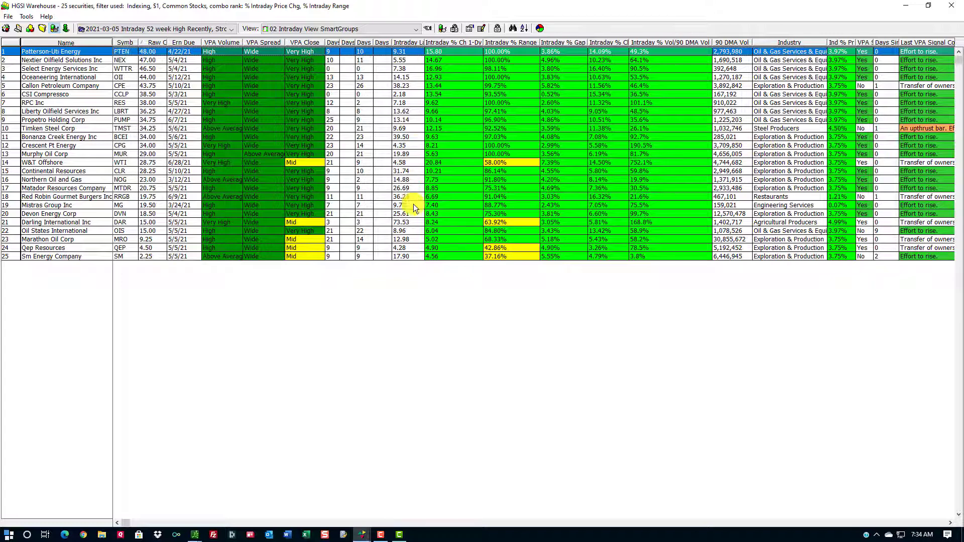
left_click(926, 7)
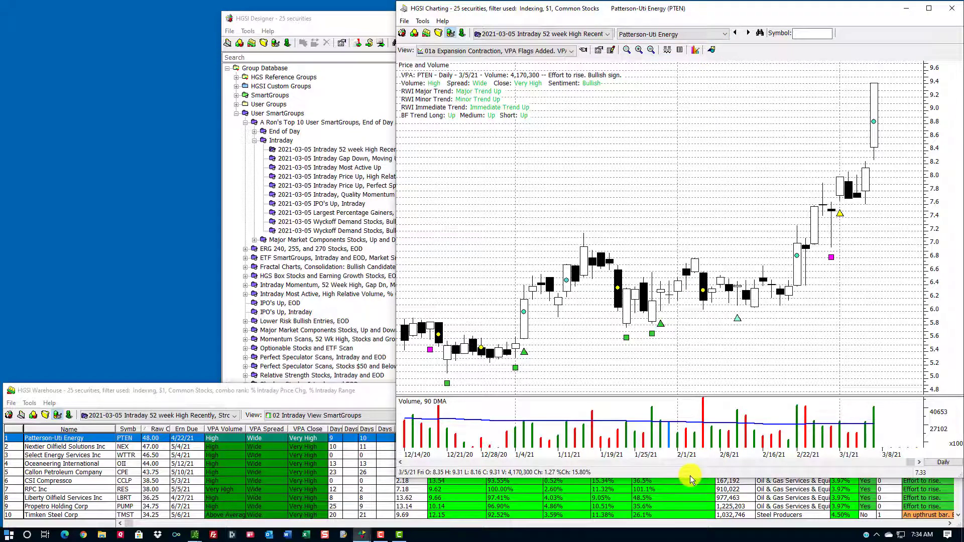
- Shorten the Patterson-Uti Energy chart window to clear the Warehouse list and switch the chart to the 10 Expansion Contraction, PPivots, VPOC view
left_click_drag(687, 482, 690, 406)
left_click(502, 50)
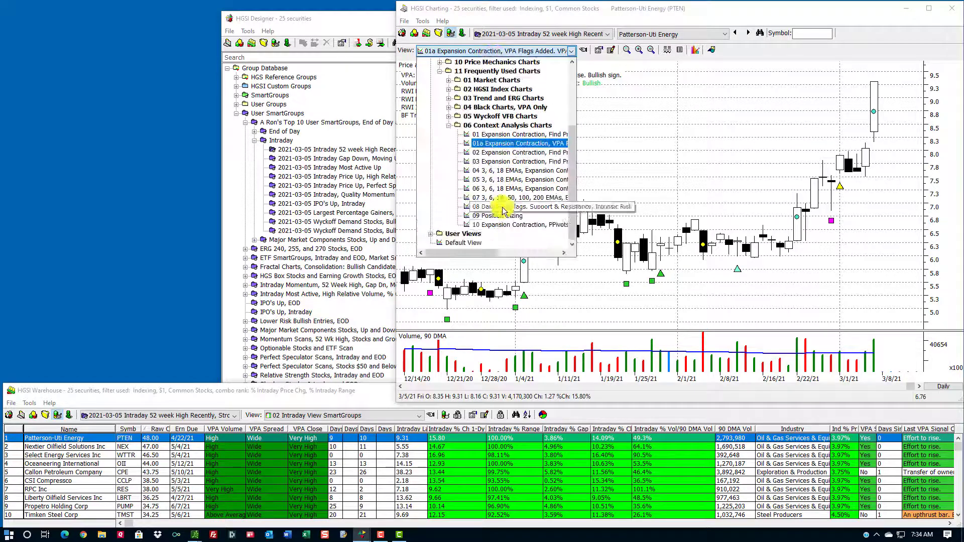
left_click(502, 225)
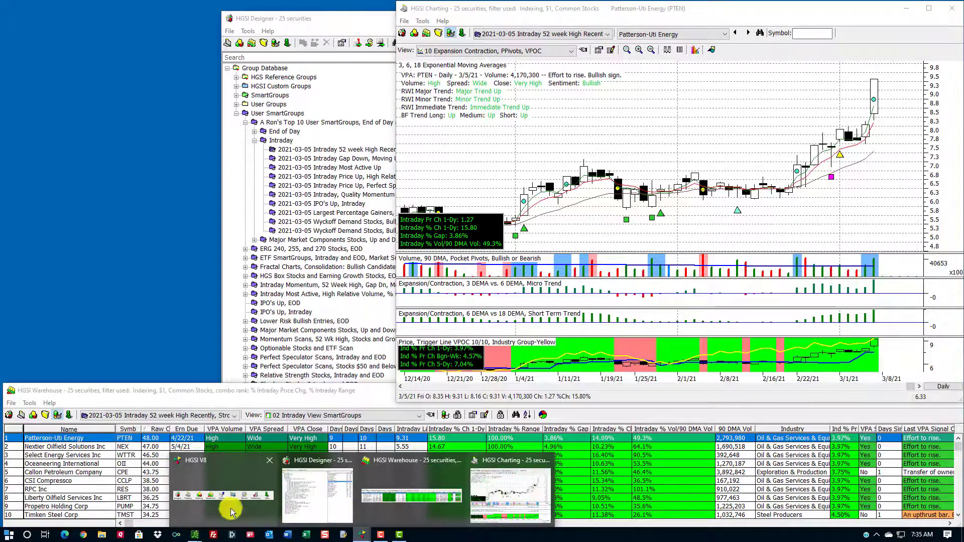
- Examine the intraday update commands and the HGSI Update options, including the Update and include intraday data setting, and cancel without applying changes
left_click(226, 495)
left_click(525, 65)
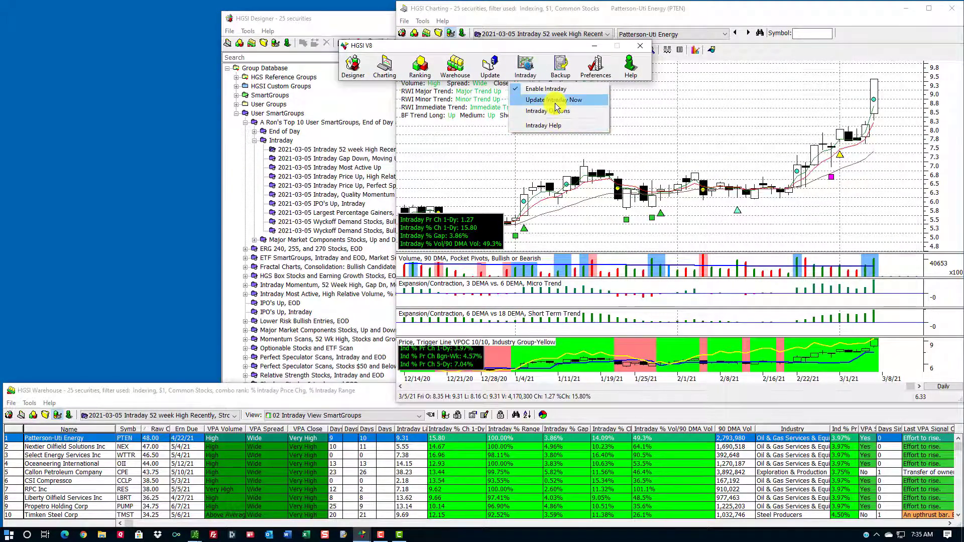
left_click(523, 50)
left_click(494, 61)
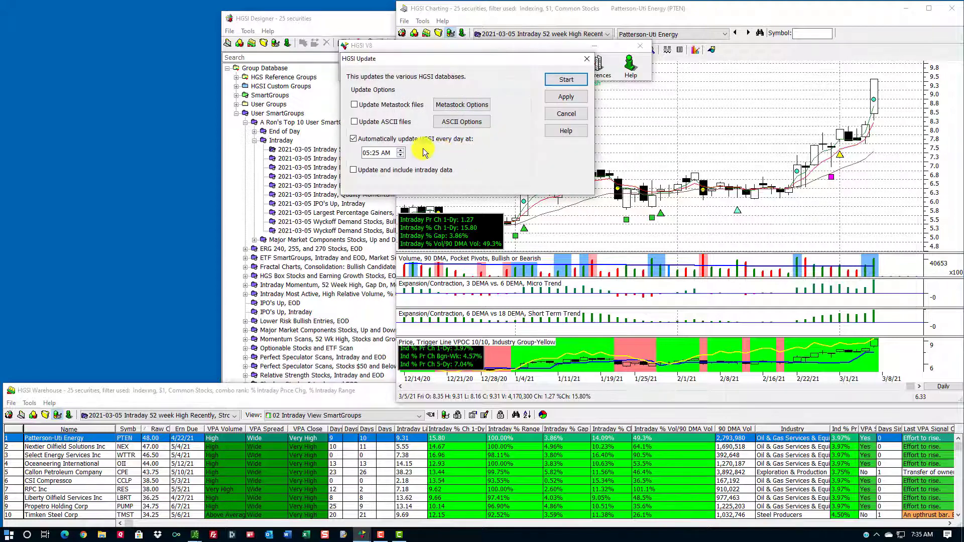
left_click(353, 171)
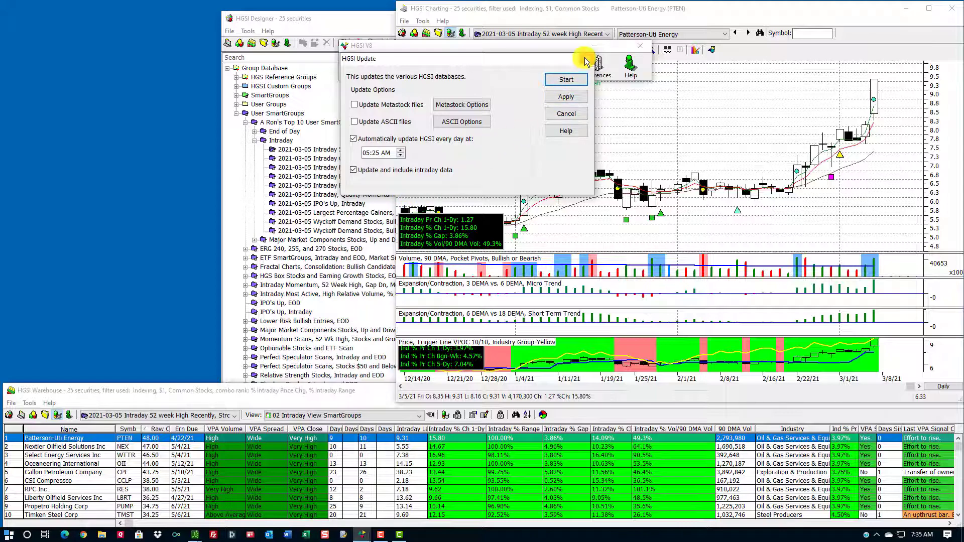
left_click(353, 169)
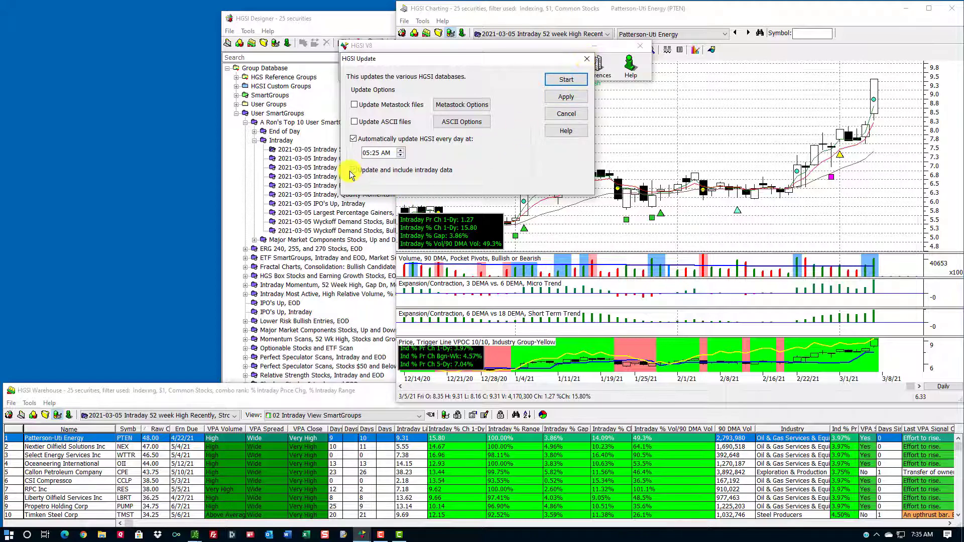
left_click(562, 112)
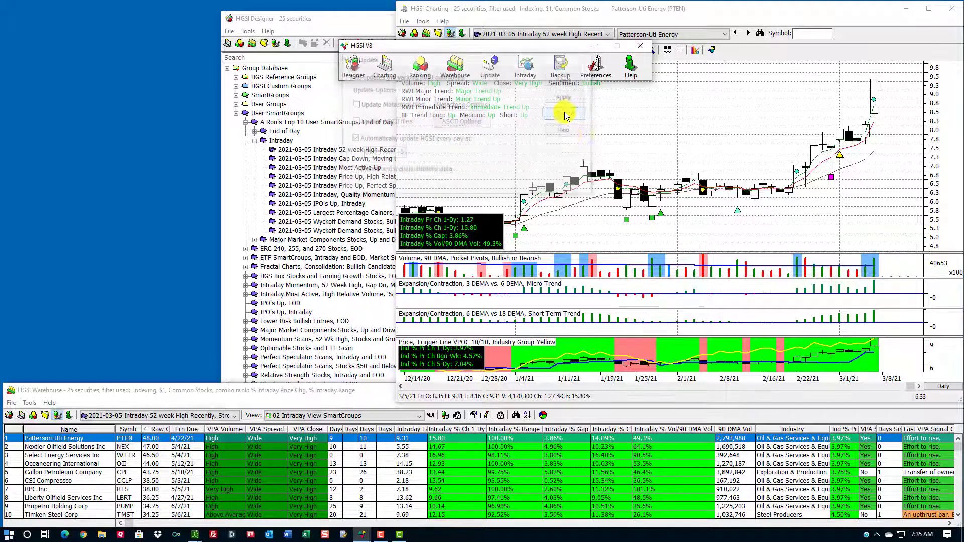
- Review the Warehouse views under 13 Preferred Views for User SmartGroups, collapse that folder, and close the view list
left_click(339, 397)
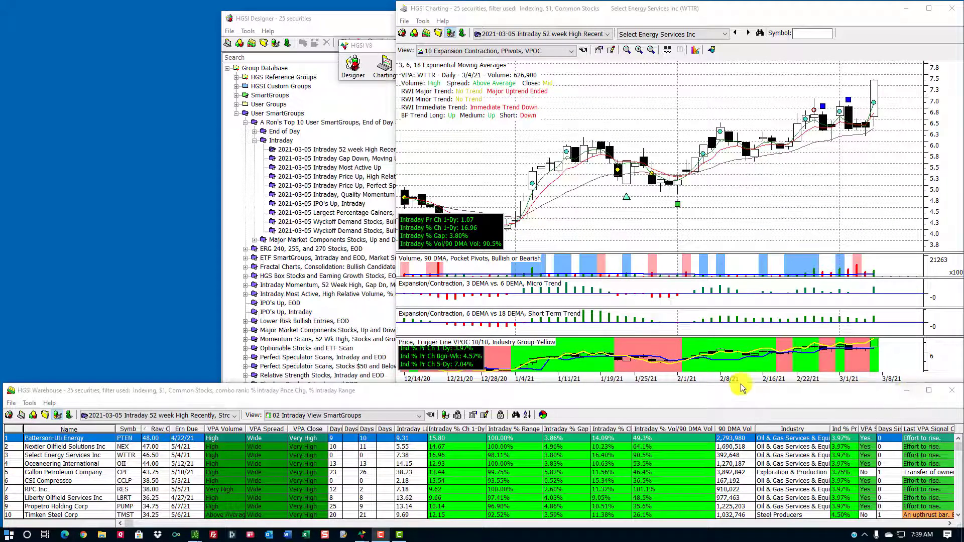
left_click(430, 415)
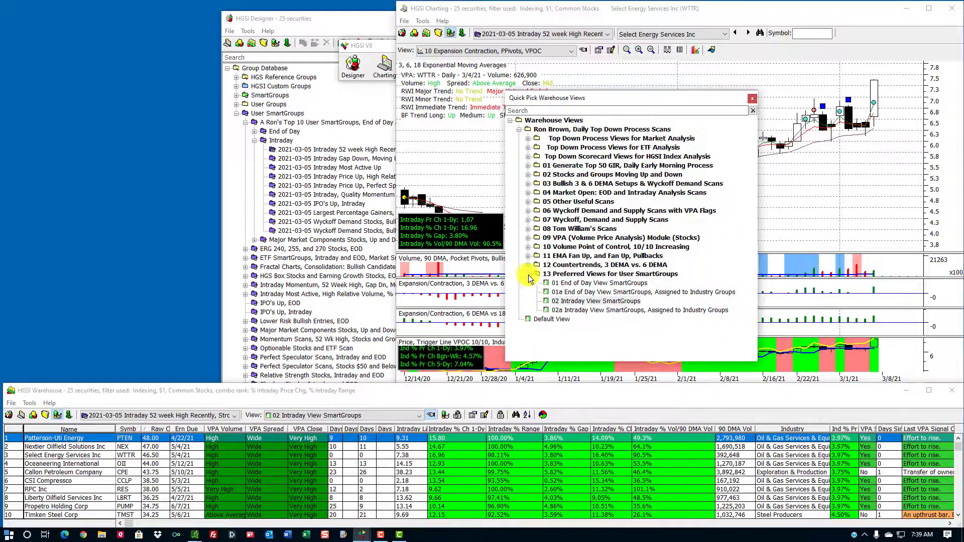
left_click(528, 272)
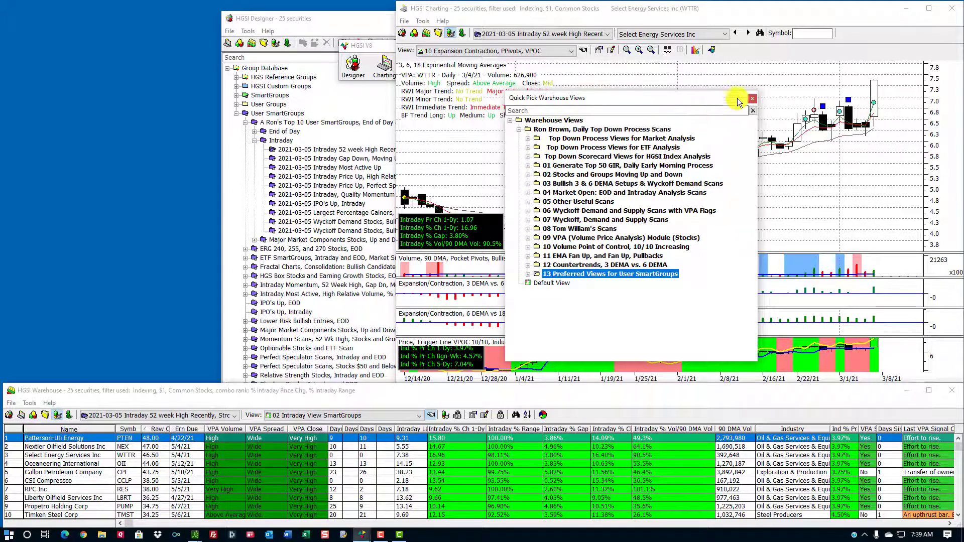
left_click(756, 97)
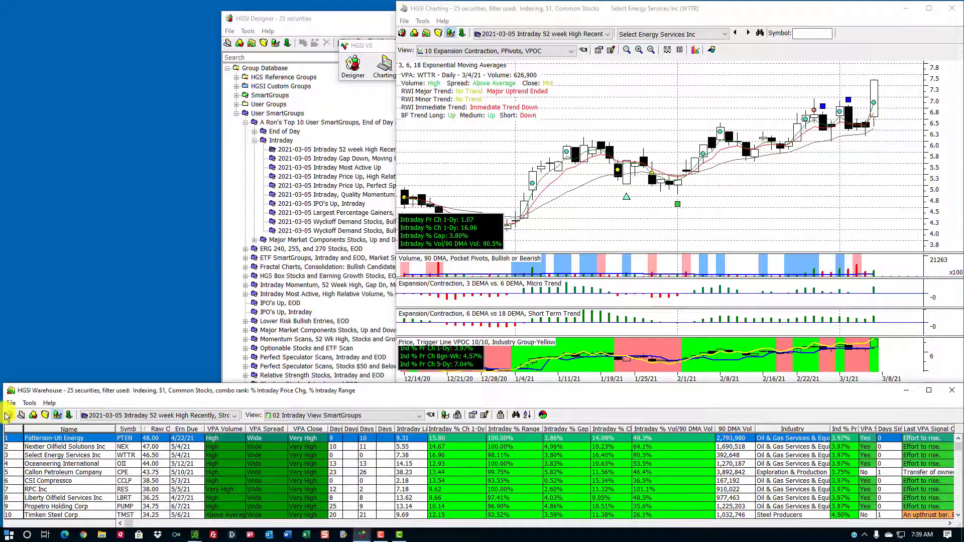
- Return to the Designer and compare the securities in the Intraday Most Active Up, 52 week High, Price Up High Relative Volume, and Largest Percentage Gainers groups
left_click(9, 414)
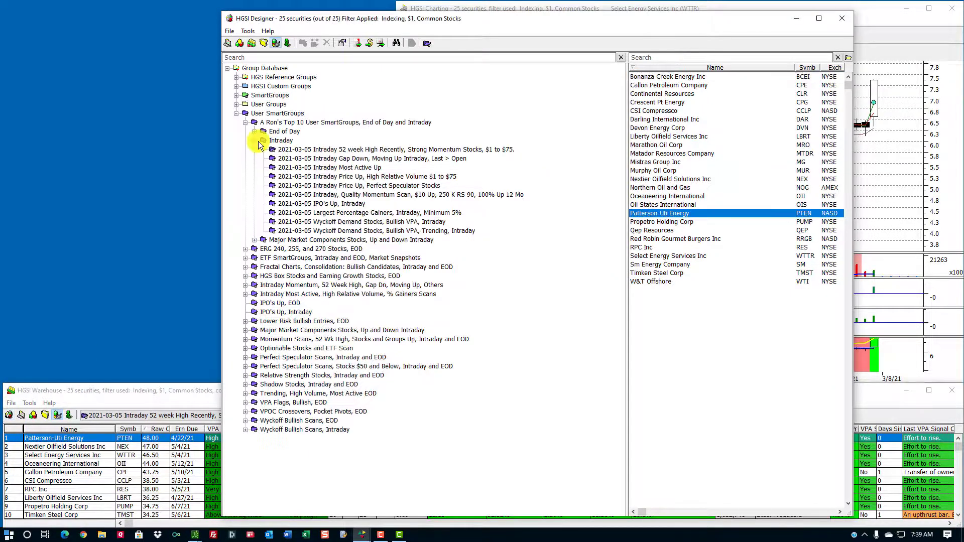
left_click(339, 186)
left_click(352, 167)
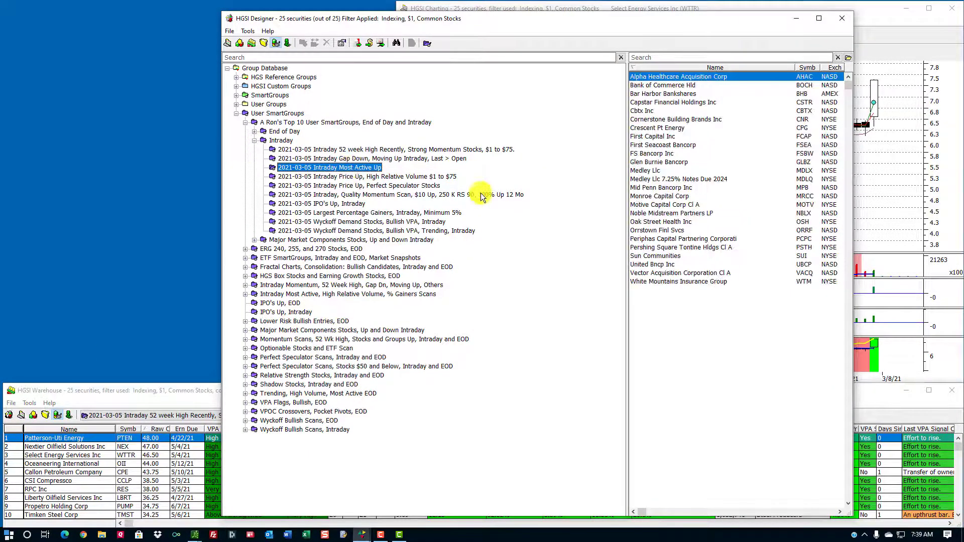
left_click(435, 150)
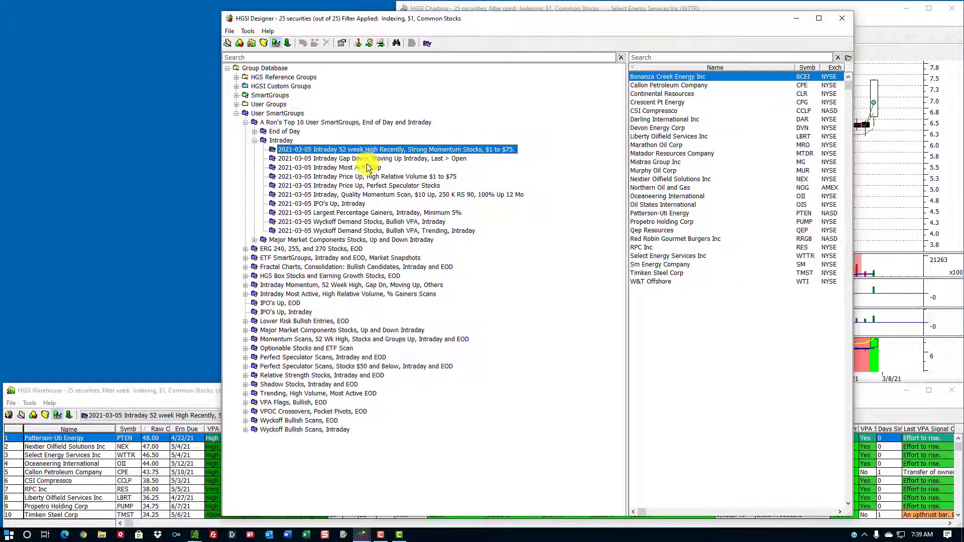
left_click(352, 170)
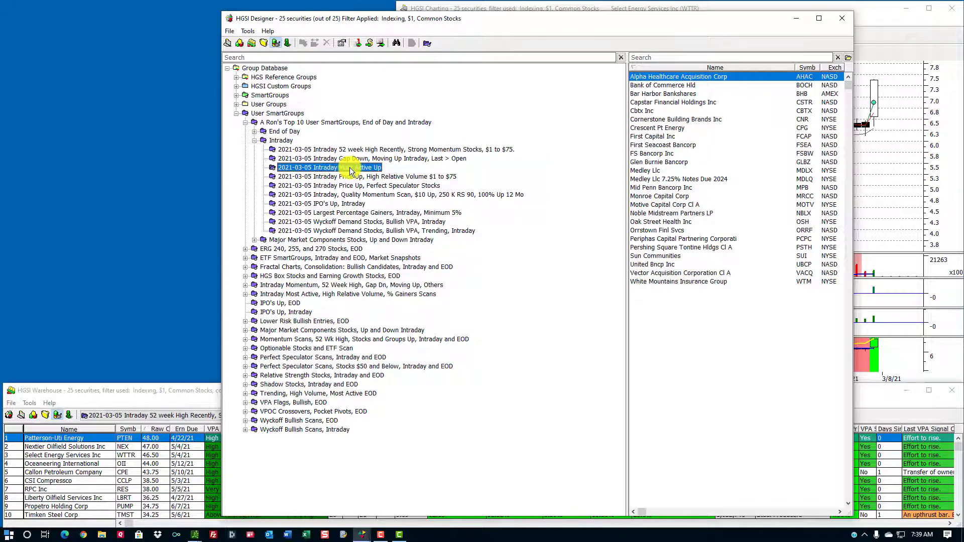
left_click(383, 185)
left_click(382, 177)
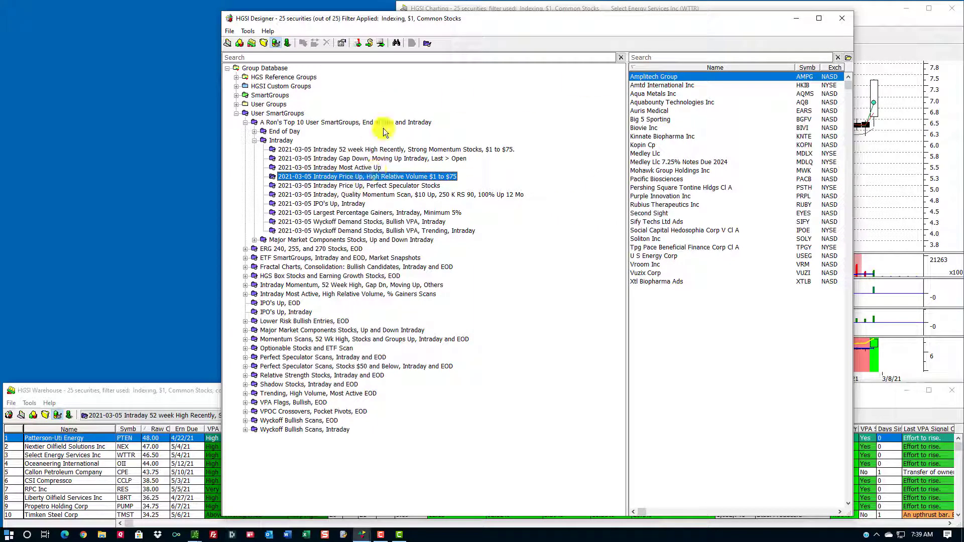
left_click(382, 213)
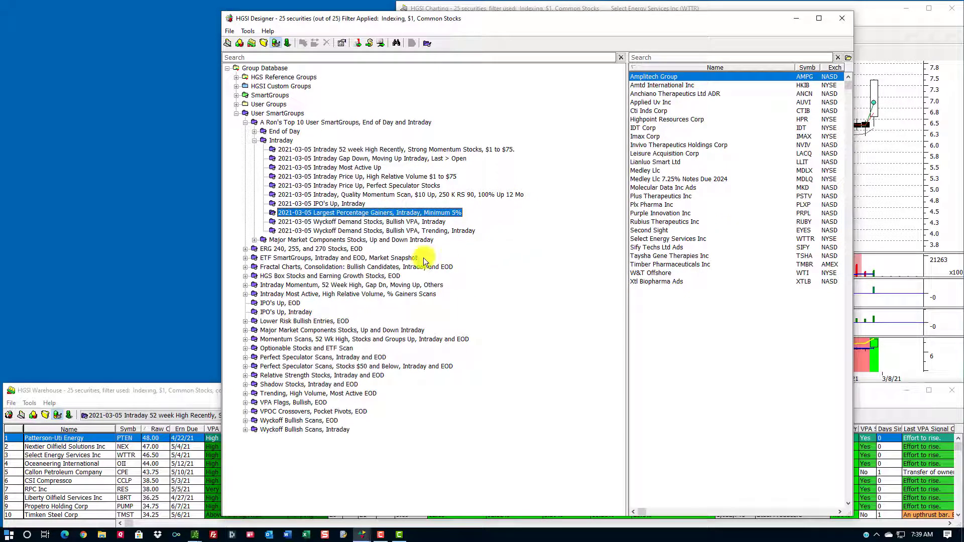
- Chart Alpha Healthcare Acquisition Corp from the Intraday Most Active Up group, and Nextier Oilfield Solutions Inc from the Warehouse list
left_click(357, 169)
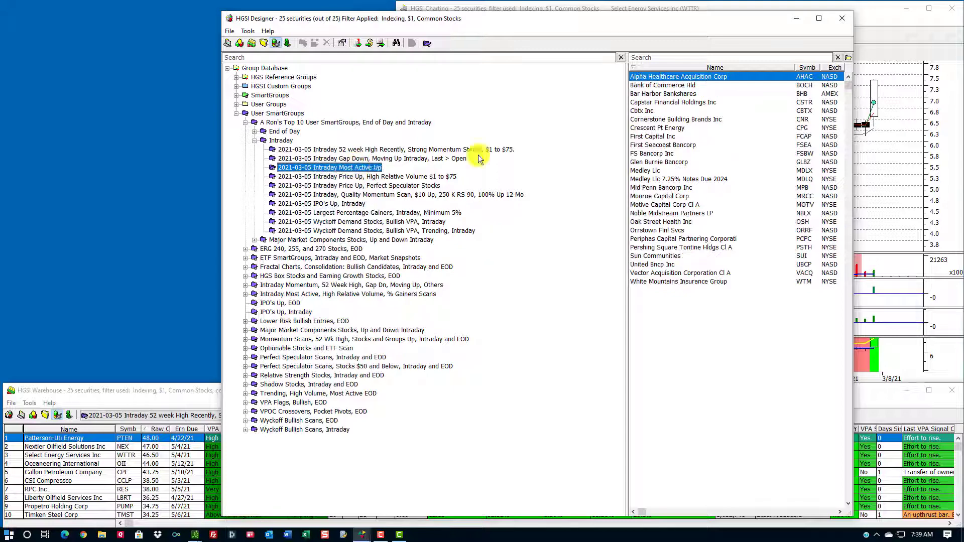
left_click(648, 80)
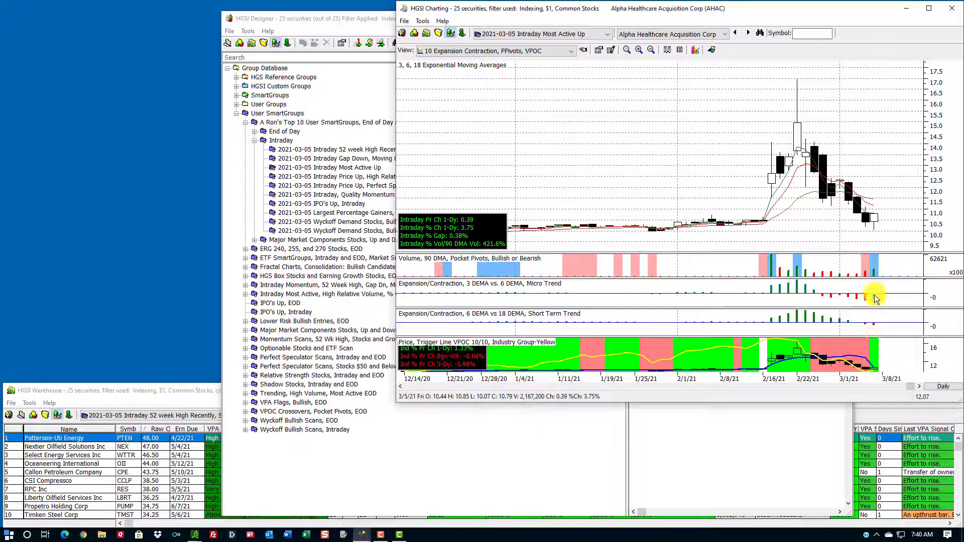
left_click(84, 448)
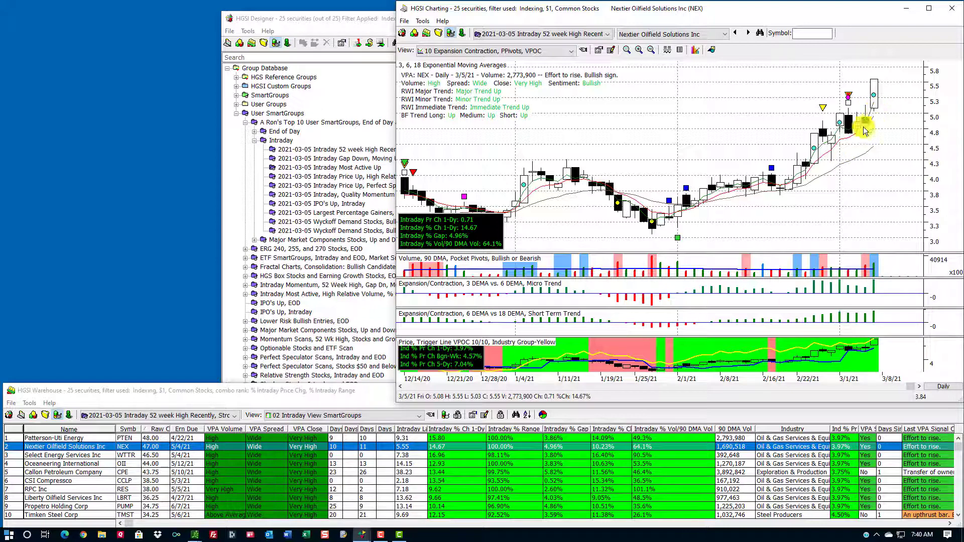
- Look through the ranked Warehouse list to its end and back, maximize it, and select the Patterson-Uti Energy row
left_click(356, 474)
scroll(355, 475, "down", 5)
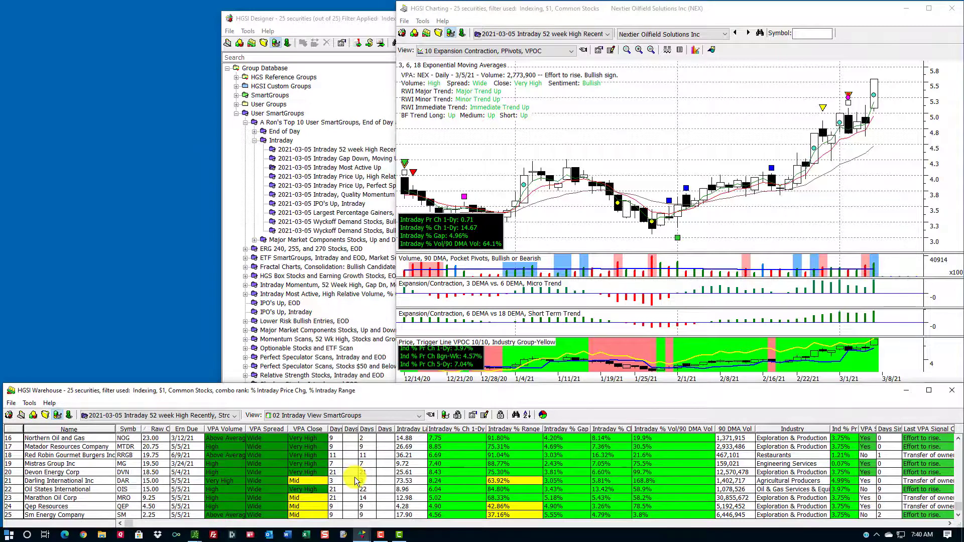
scroll(355, 476, "up", 5)
left_click(929, 390)
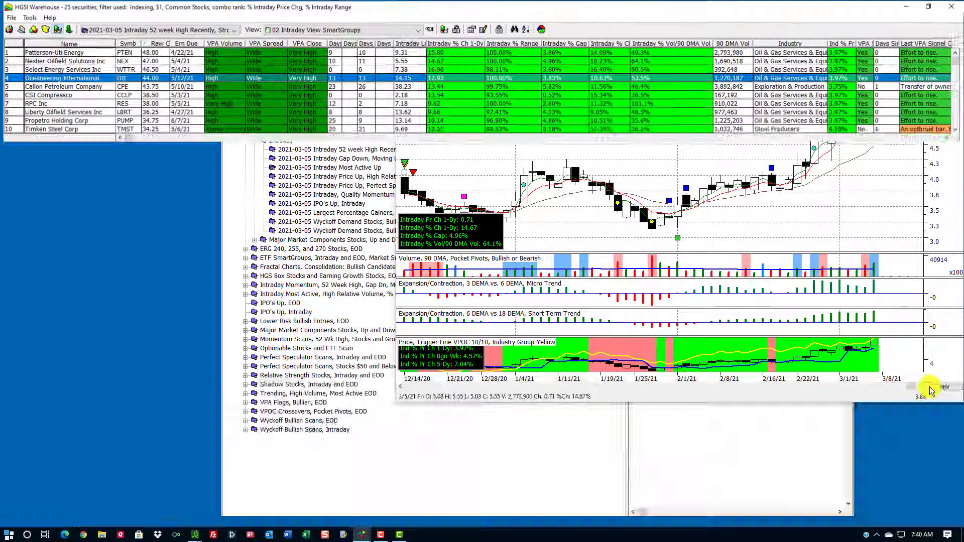
left_click(336, 50)
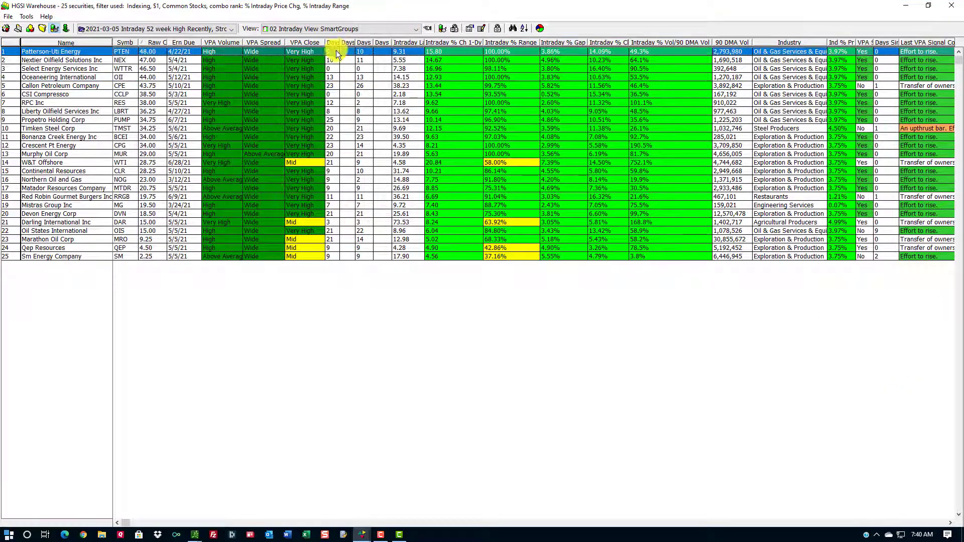
- Chart CSI Compressco from the Warehouse list, return to the list, and restore the Warehouse window to its smaller size
left_click(333, 94)
double_click(333, 94)
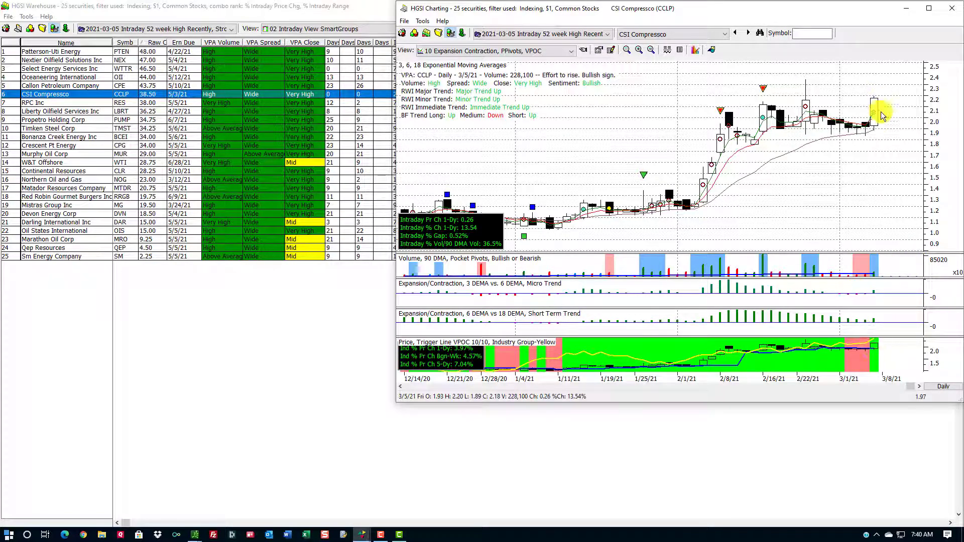
left_click(271, 9)
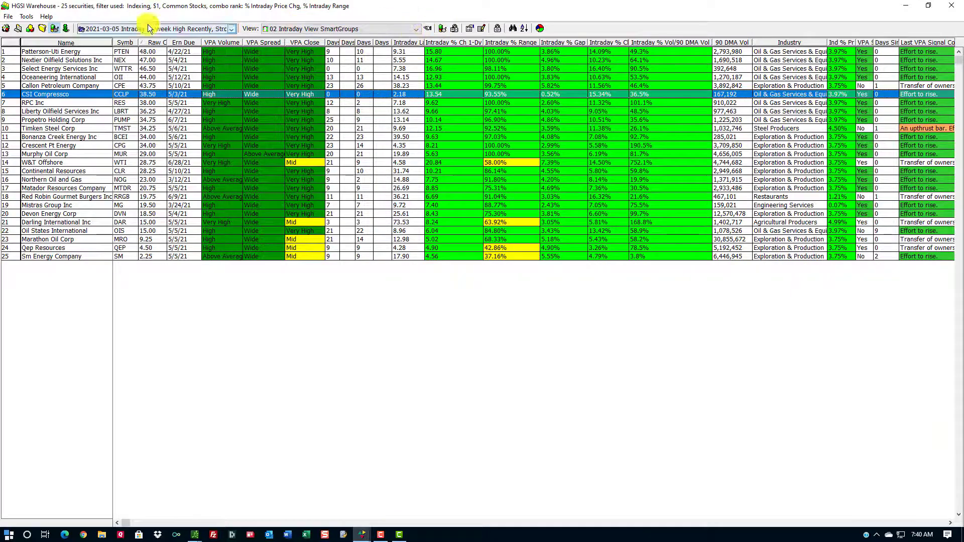
left_click(927, 6)
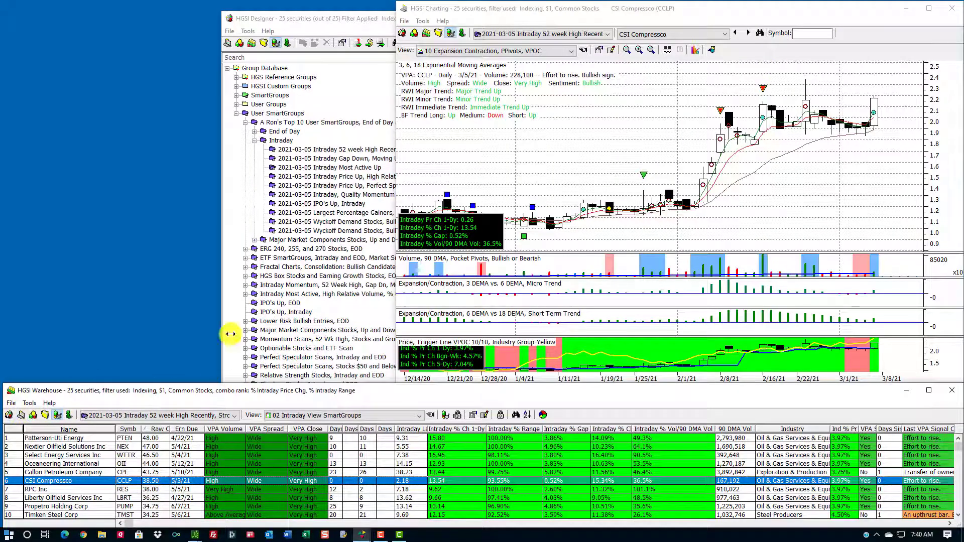
- Compare the securities in the Intraday Most Active Up, IPO's Up, and Price Up Perfect Speculator Stocks groups in the Designer
left_click(317, 168)
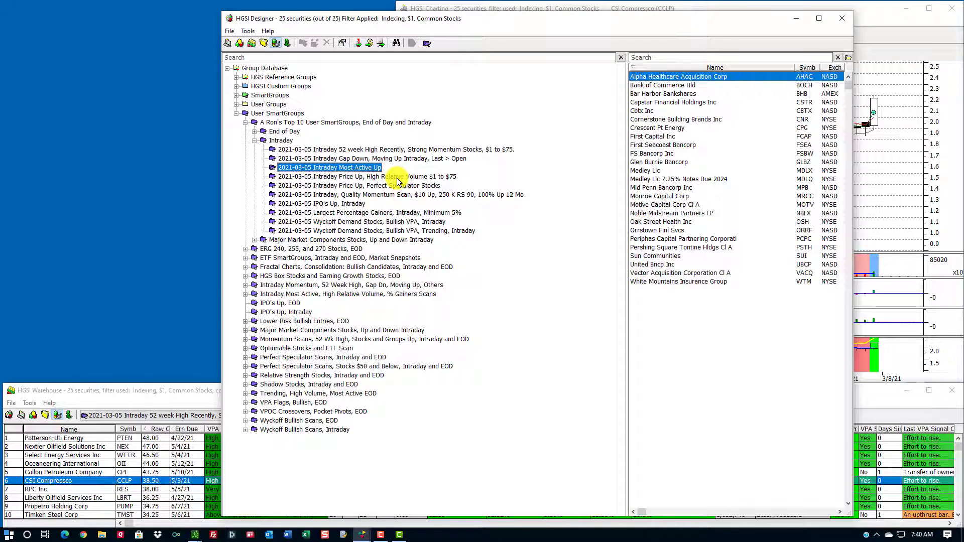
left_click(355, 205)
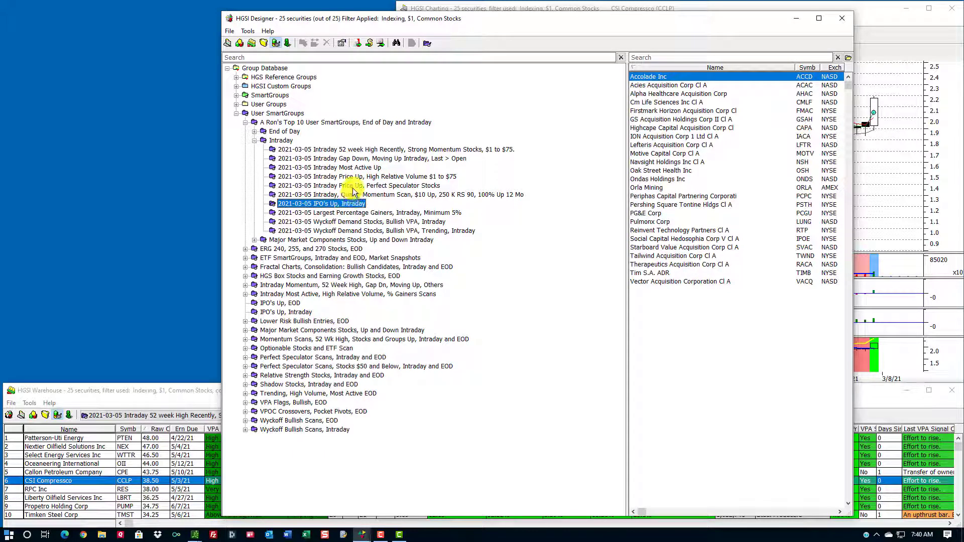
left_click(354, 186)
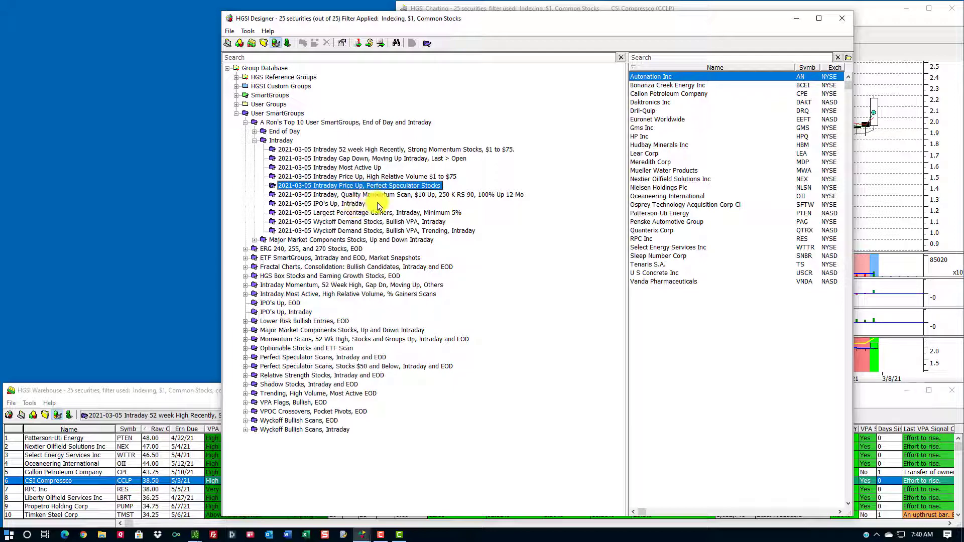
left_click(350, 204)
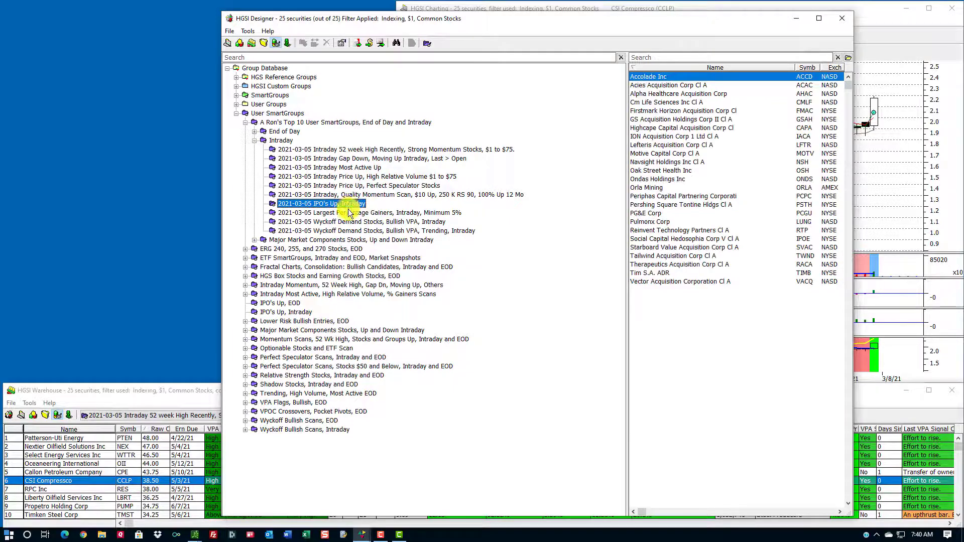
- Load the Largest Percentage Gainers, Intraday, Minimum 5% group into the Warehouse and maximize the Warehouse window
left_click(414, 215)
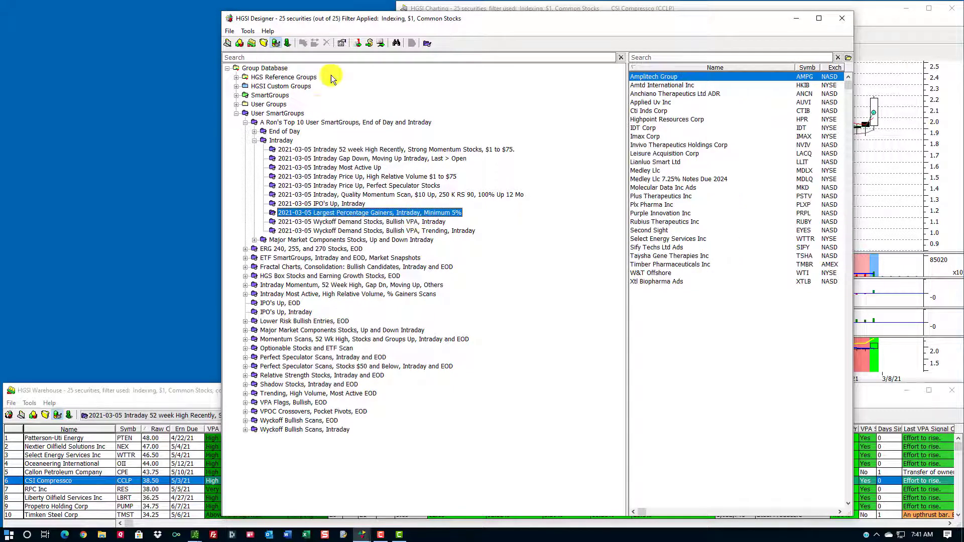
left_click(250, 43)
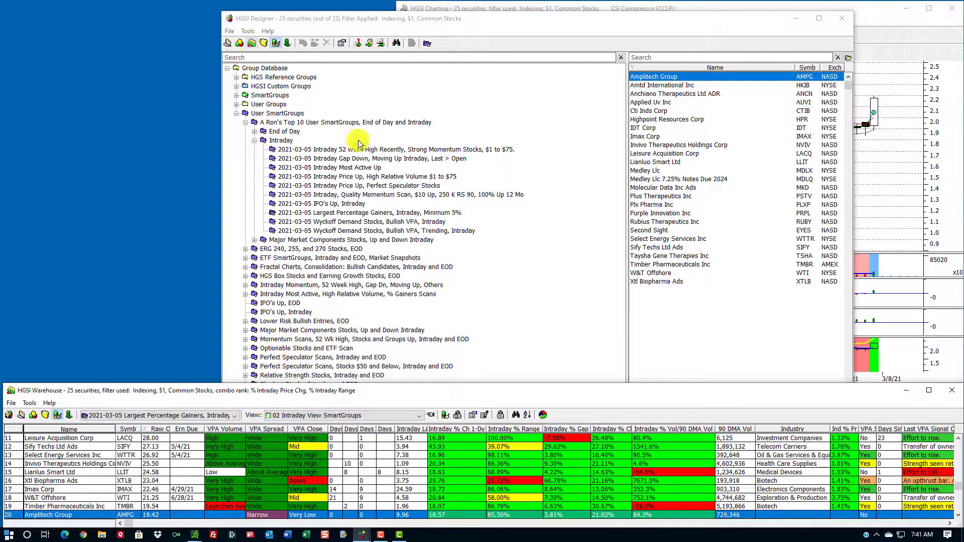
left_click(929, 394)
left_click(356, 122)
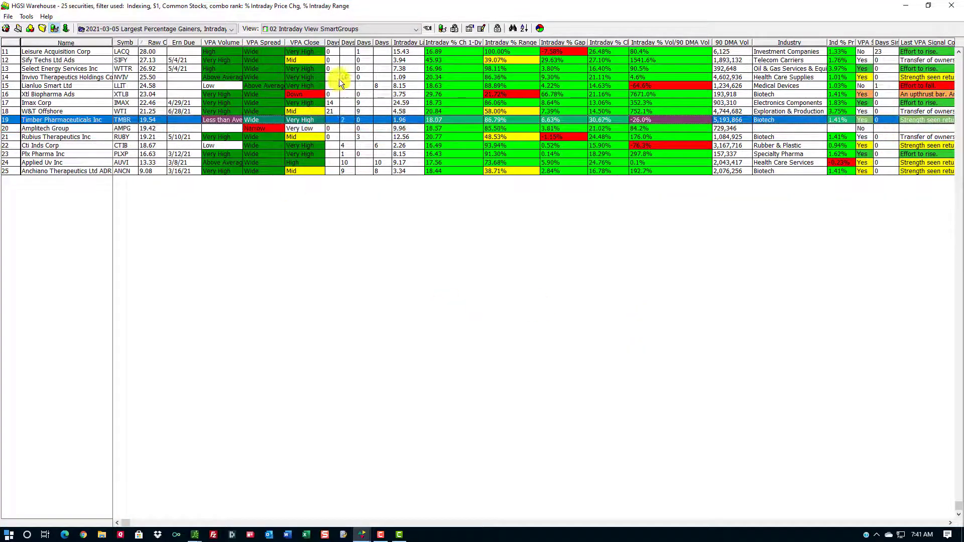
- Chart Invivo Therapeutics Holdings Corp and Cti Inds Corp from the Largest Percentage Gainers list, returning to the Warehouse after each
left_click(339, 79)
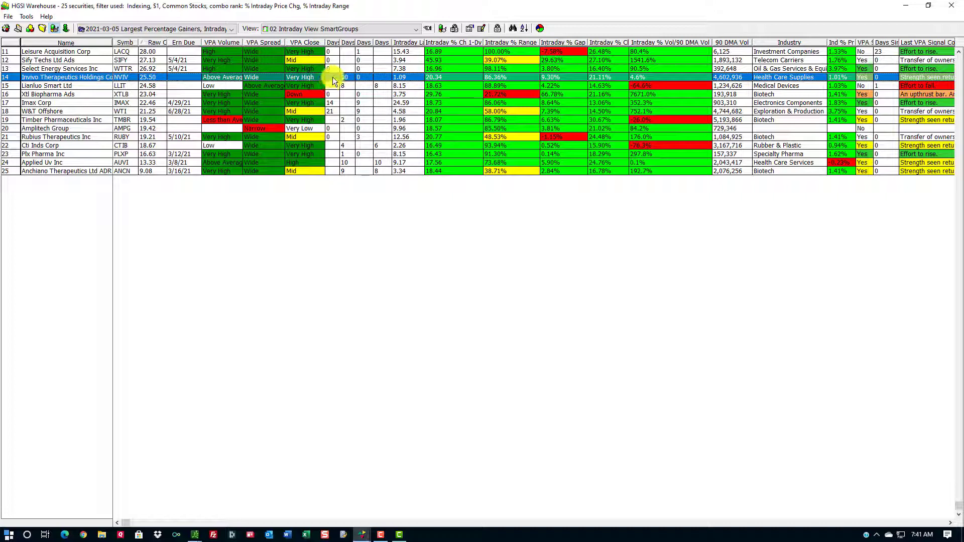
double_click(366, 76)
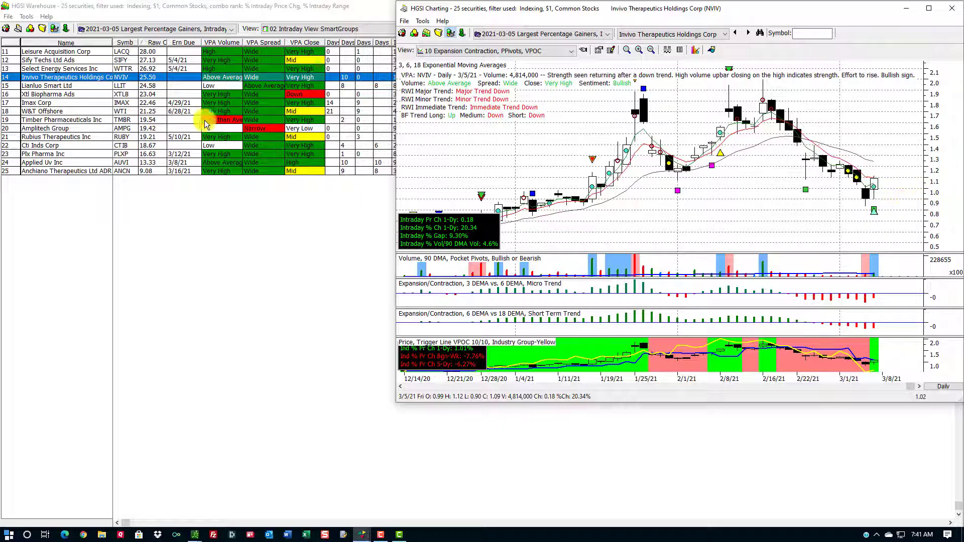
left_click(179, 102)
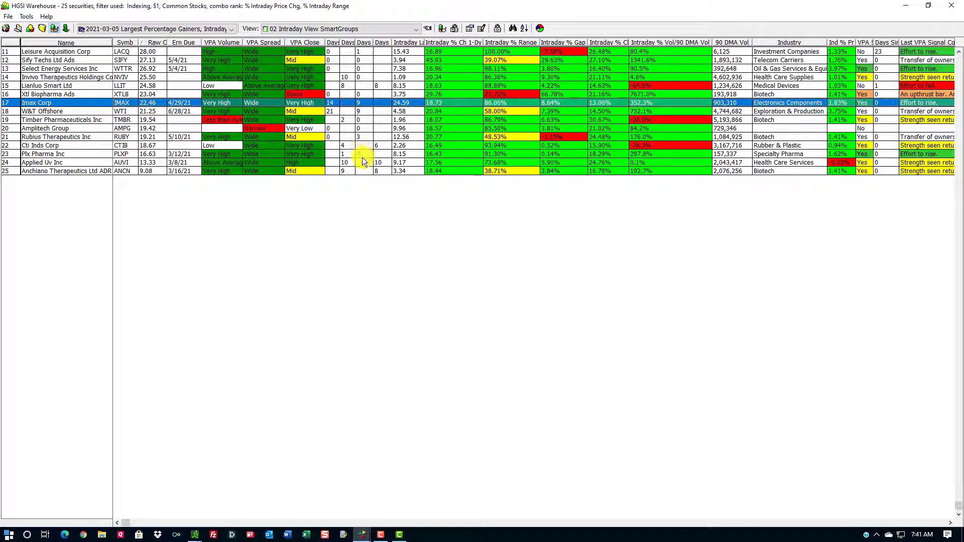
left_click(344, 146)
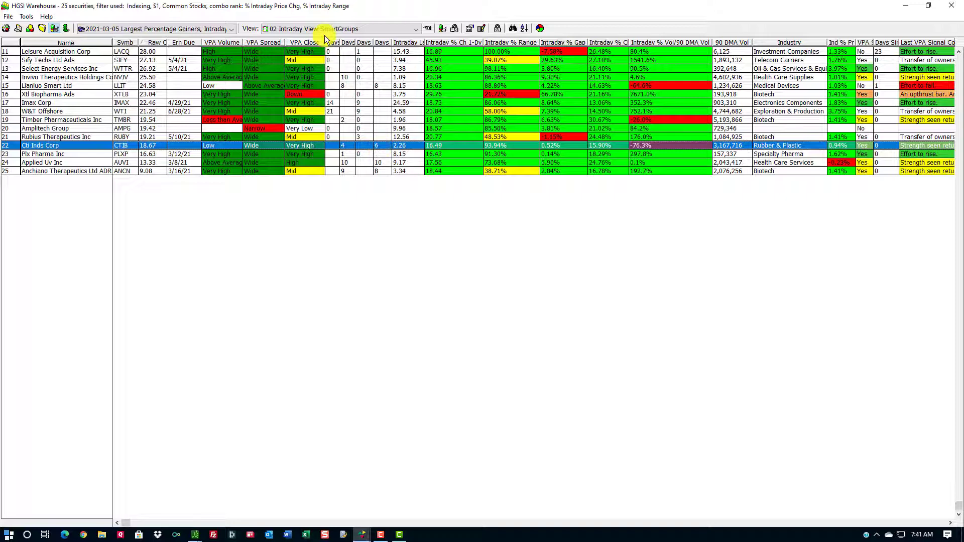
double_click(384, 146)
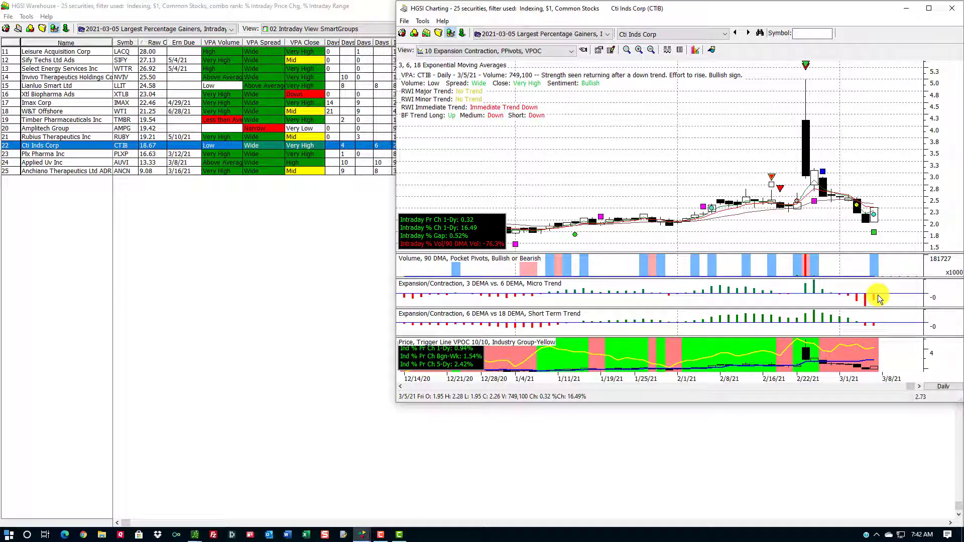
left_click(219, 153)
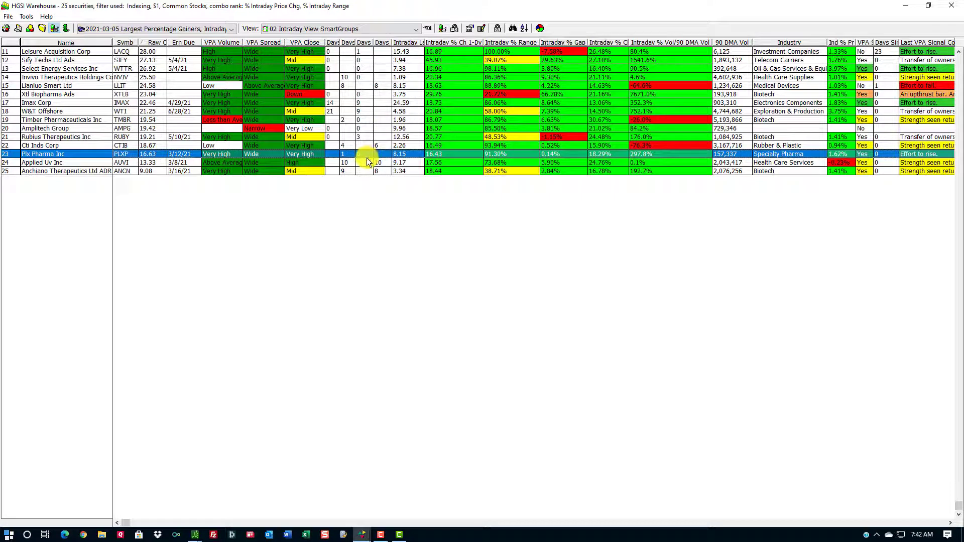
- Chart Applied Uv Inc and Anchiano Therapeutics Ltd ADR from the Warehouse list, and return to the Cti Inds Corp row
left_click(351, 164)
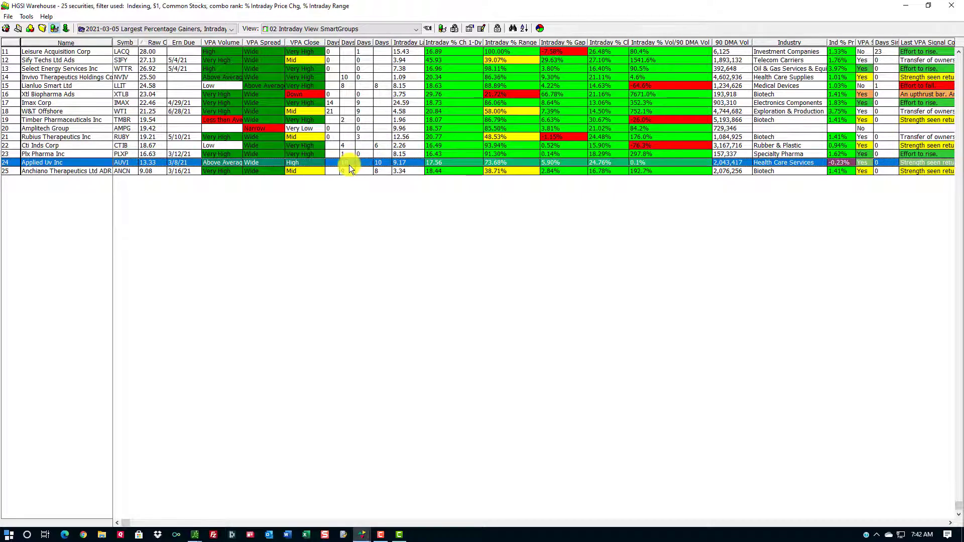
double_click(348, 163)
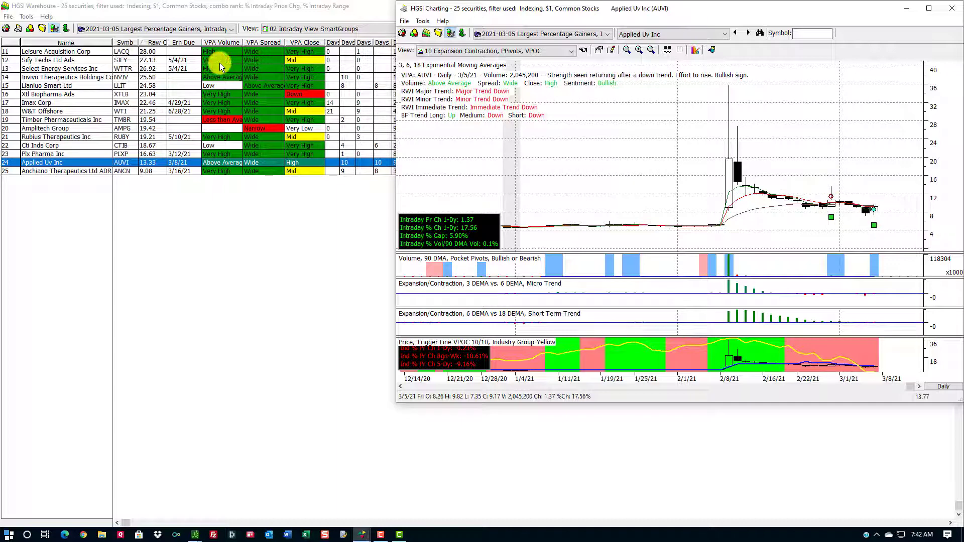
left_click(309, 175)
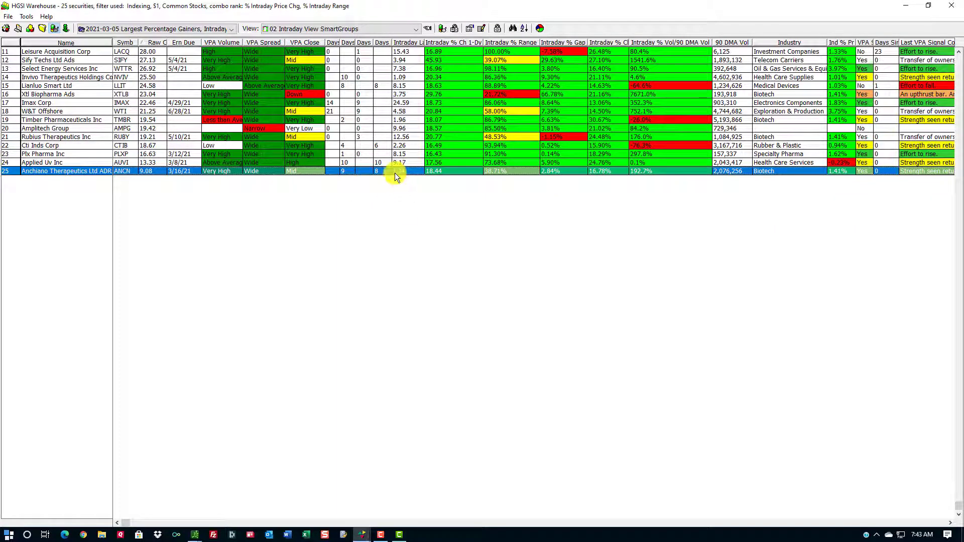
double_click(393, 172)
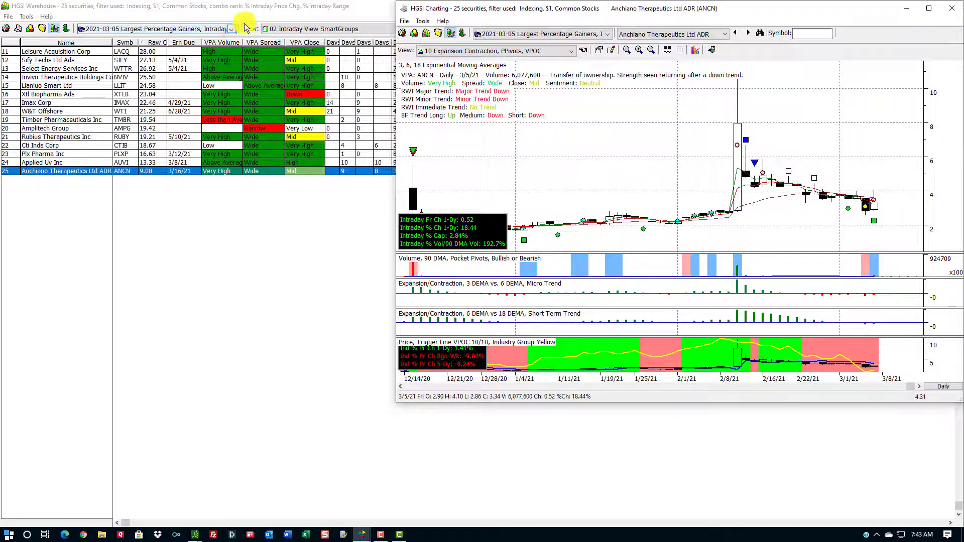
left_click(312, 15)
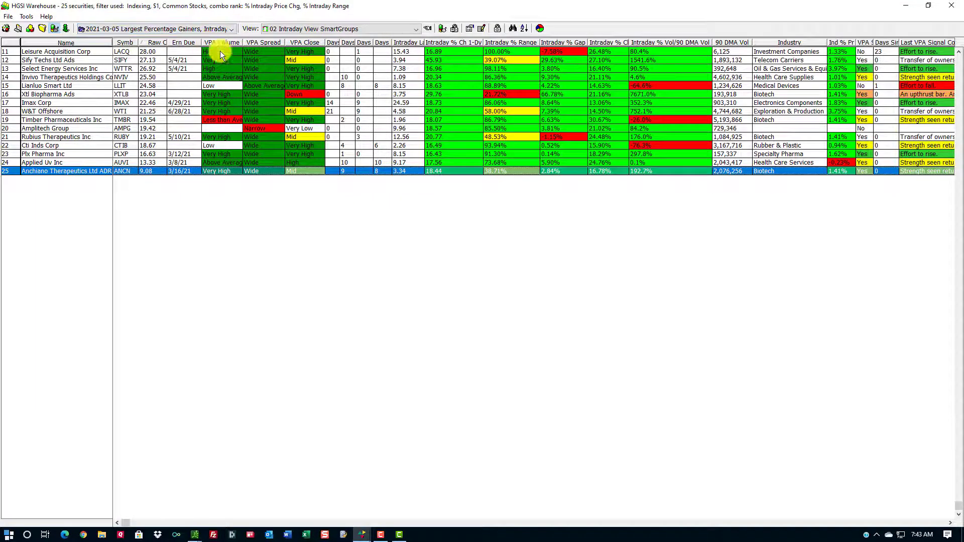
double_click(196, 173)
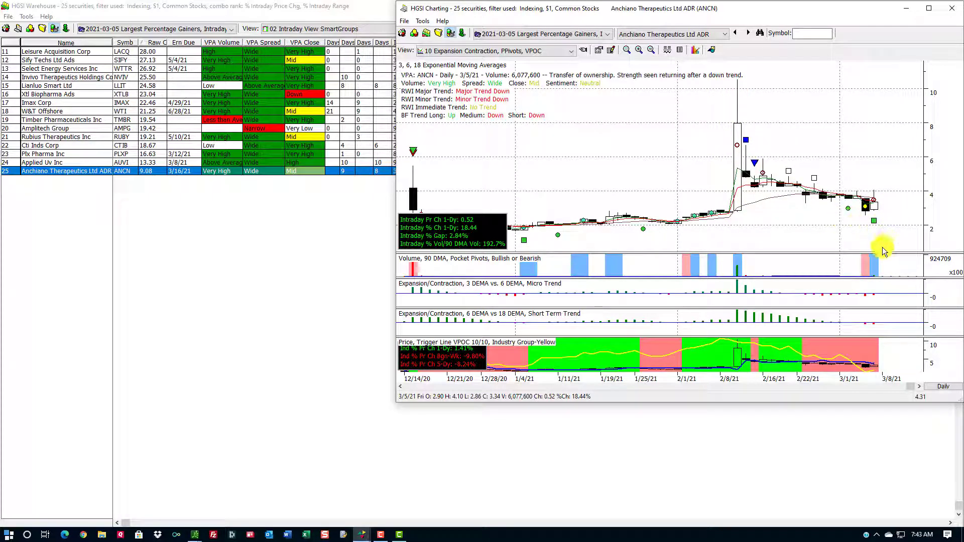
left_click(152, 146)
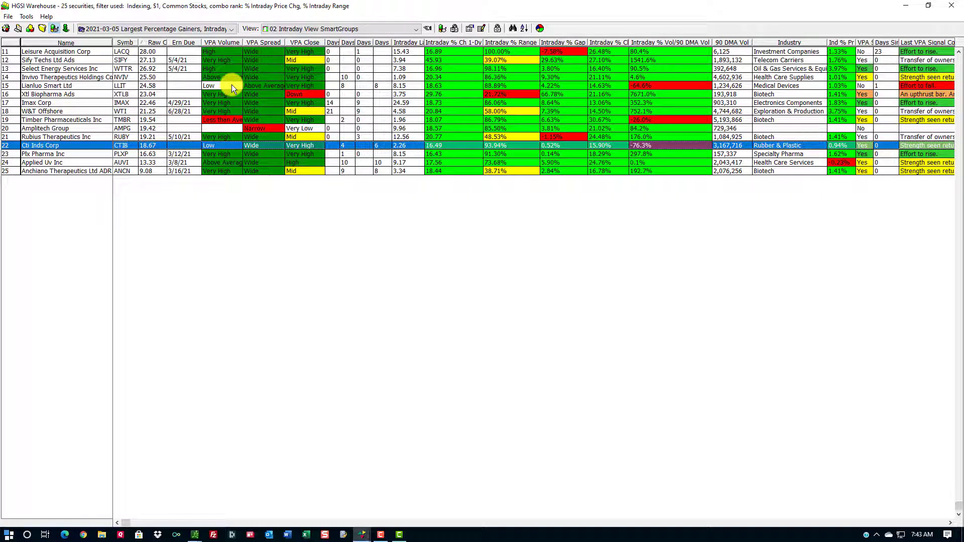
- Expand the End of Day SmartGroups in the Designer and load the VPOC 10/10 Crossover 2 Day Window, Countertrend, Fan Up group into the Warehouse
left_click(5, 28)
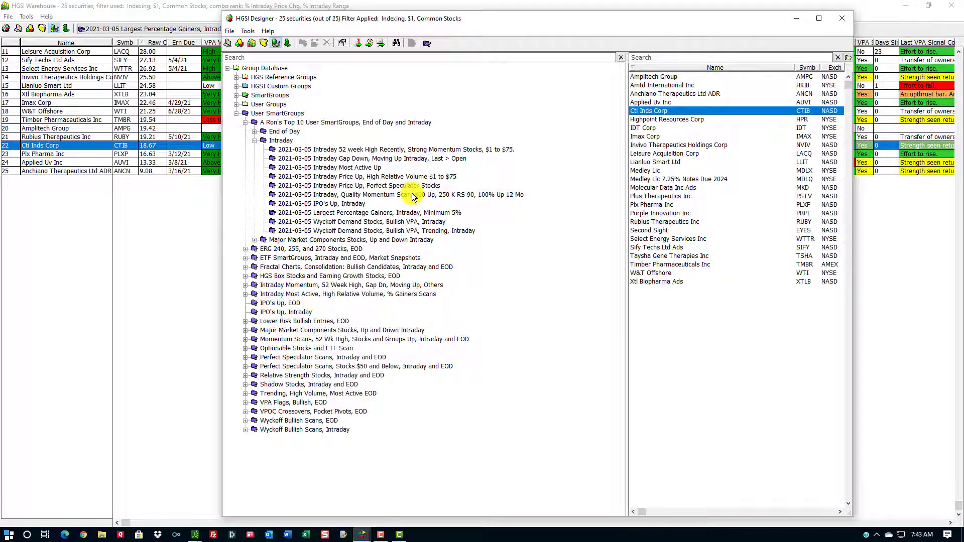
left_click(254, 131)
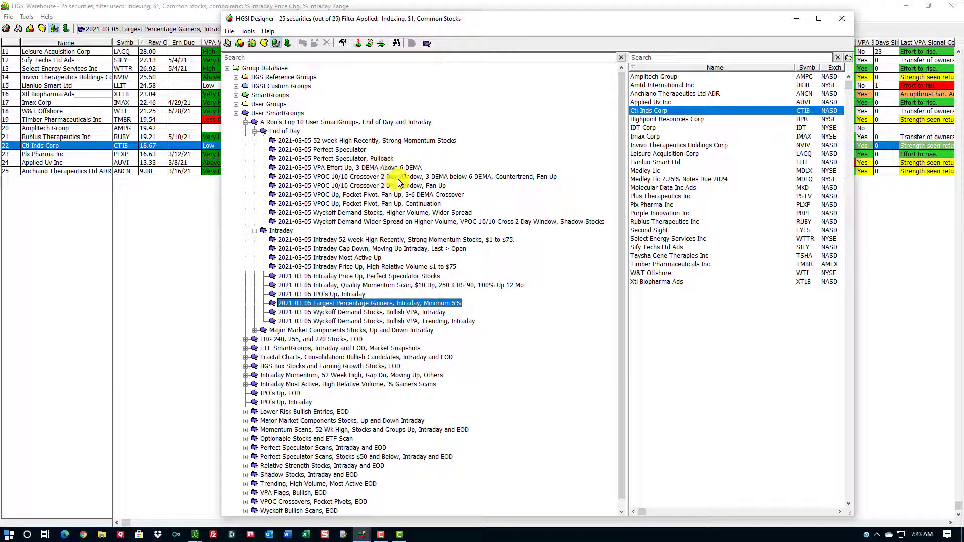
left_click(398, 178)
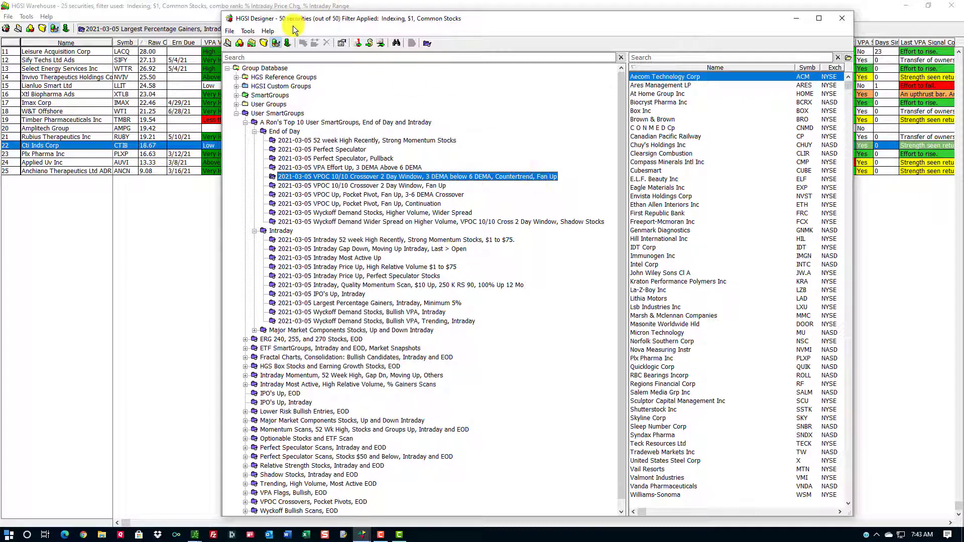
left_click(251, 43)
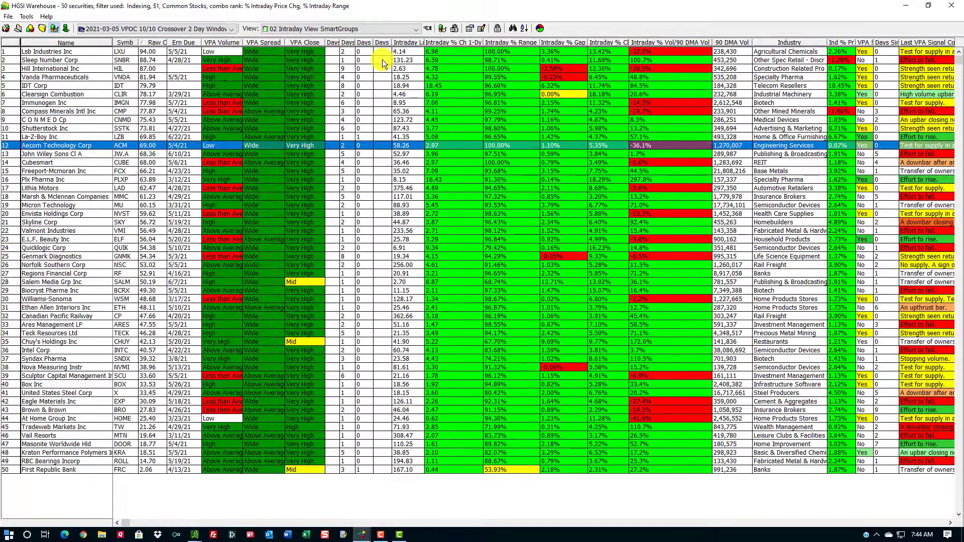
- Check the Lsb Industries and La-Z-Boy rows, and switch the Warehouse to the 01 End of Day View SmartGroups view
left_click(380, 52)
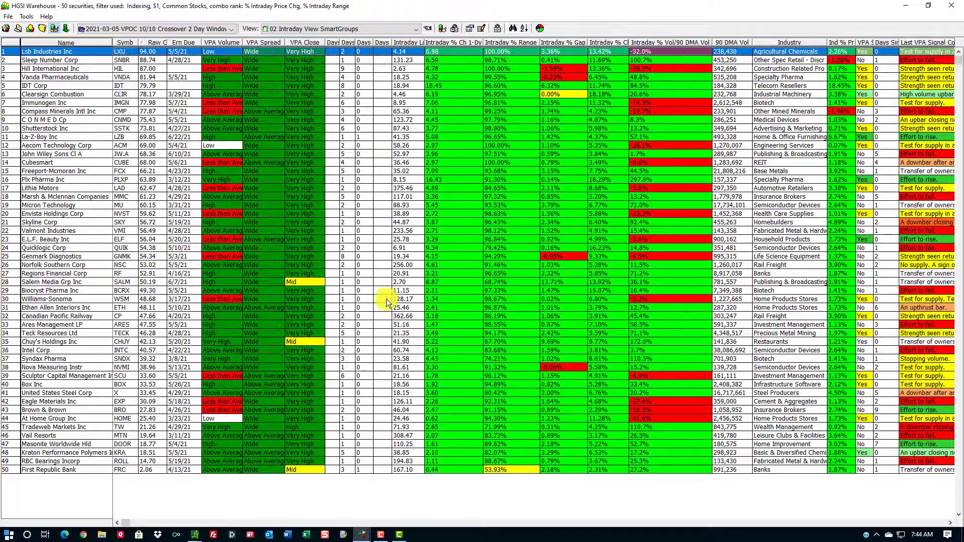
left_click(363, 137)
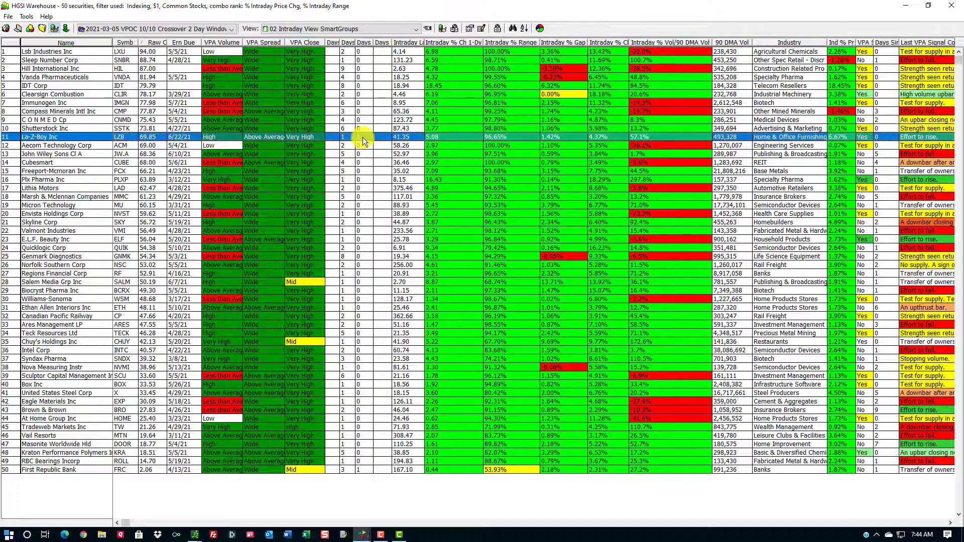
left_click(368, 51)
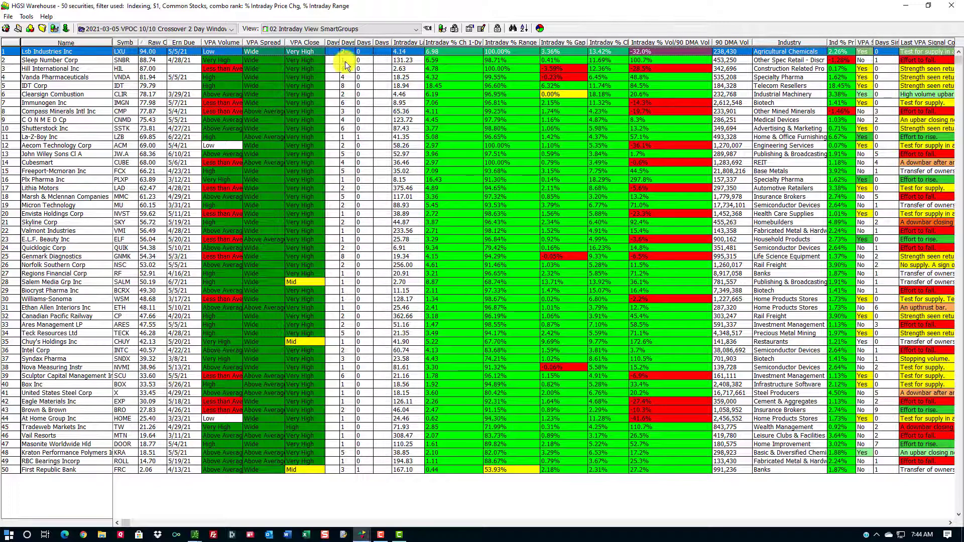
left_click(339, 30)
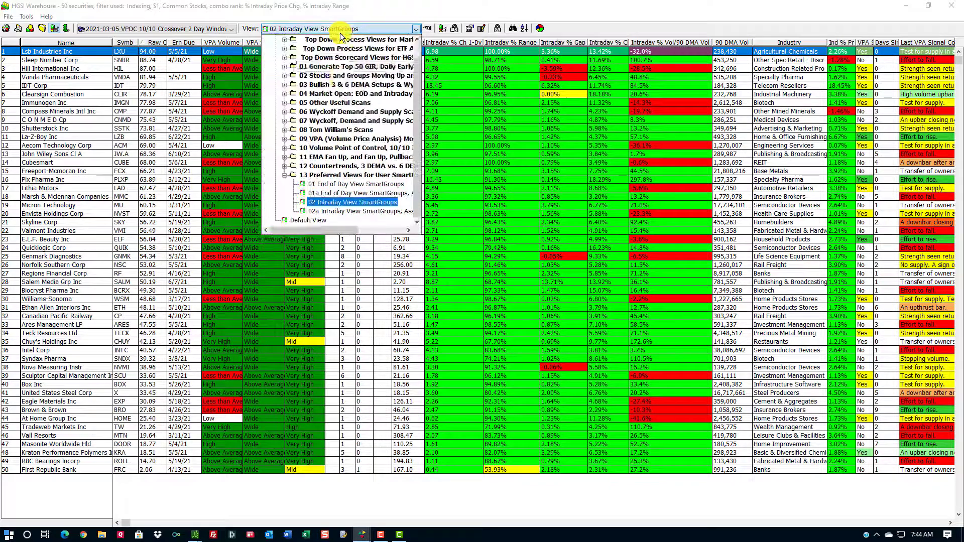
left_click(353, 185)
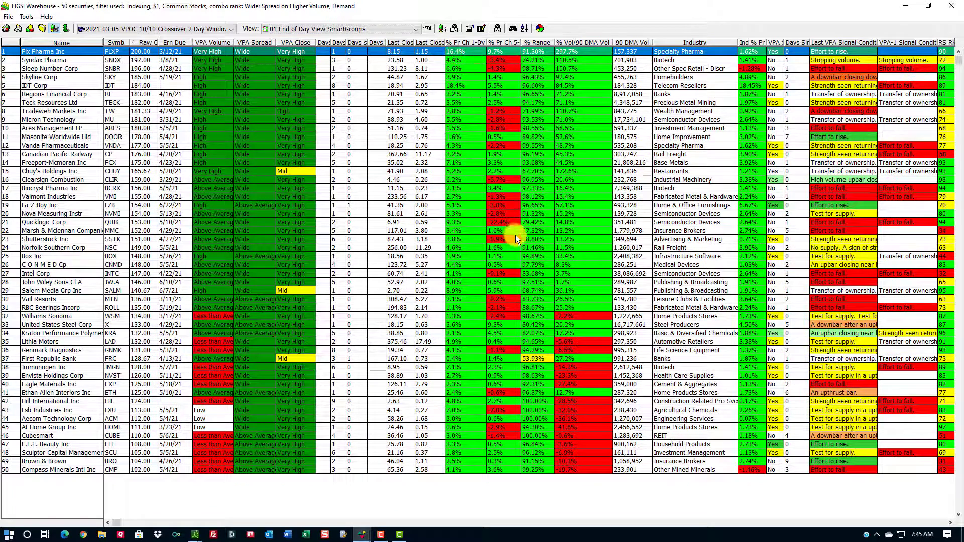
- Chart Plx Pharma Inc, Syndax Pharma, and Sleep Number Corp from the End of Day ranked Warehouse list
double_click(334, 52)
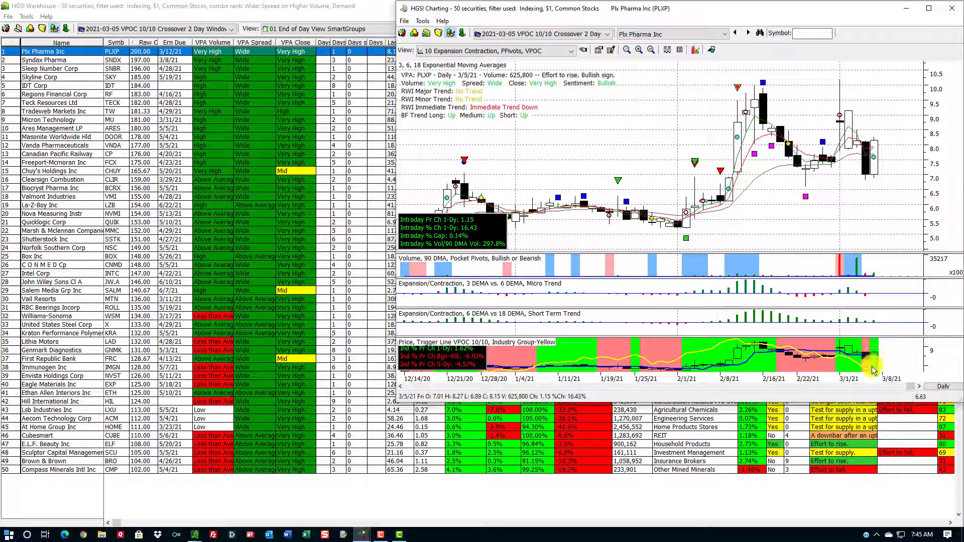
left_click(221, 60)
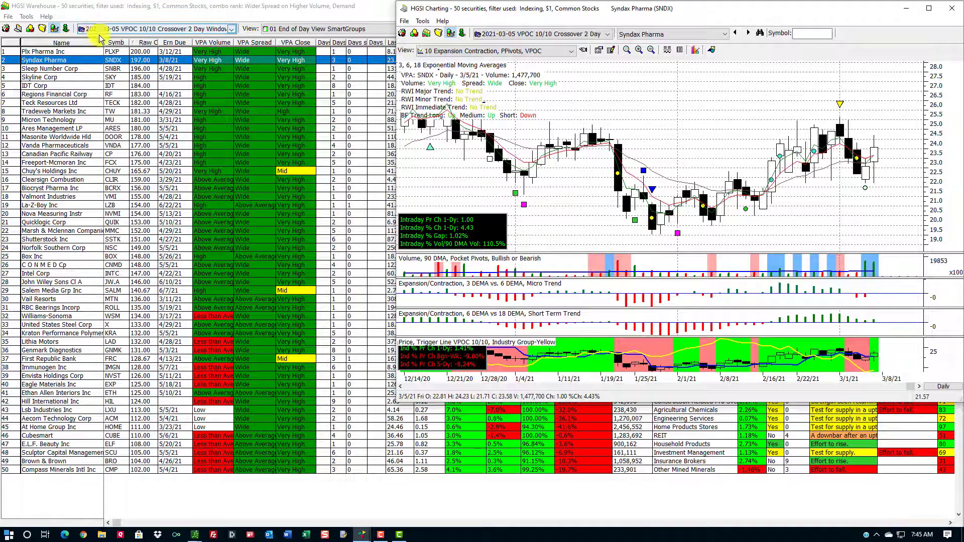
left_click(172, 70)
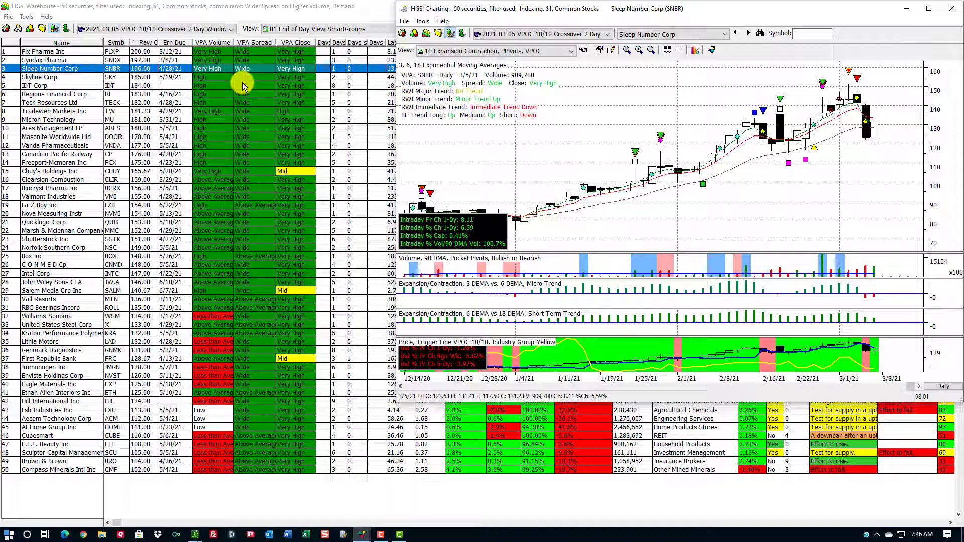
- Close the Sleep Number Corp chart and select the Plx Pharma Inc row in the Warehouse
key("Up")
key("Escape")
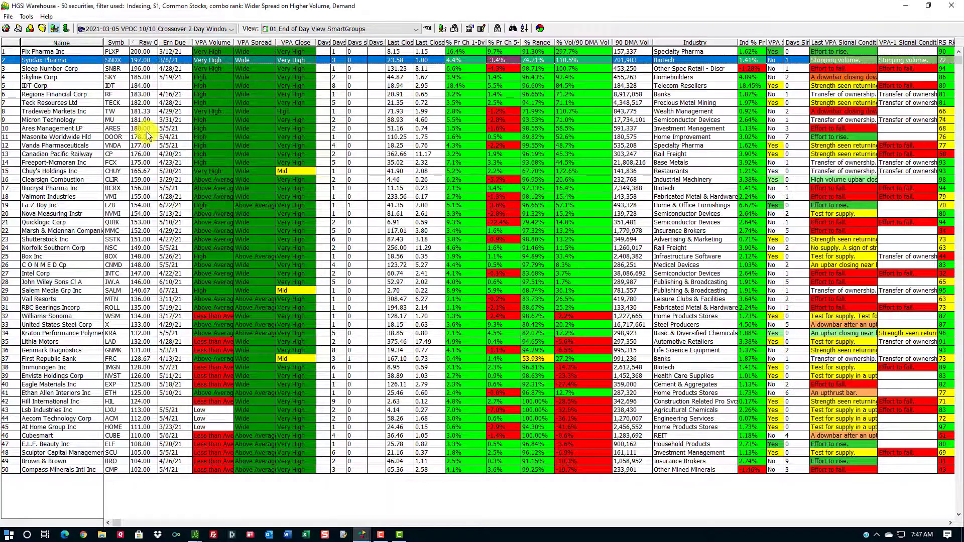
left_click(31, 52)
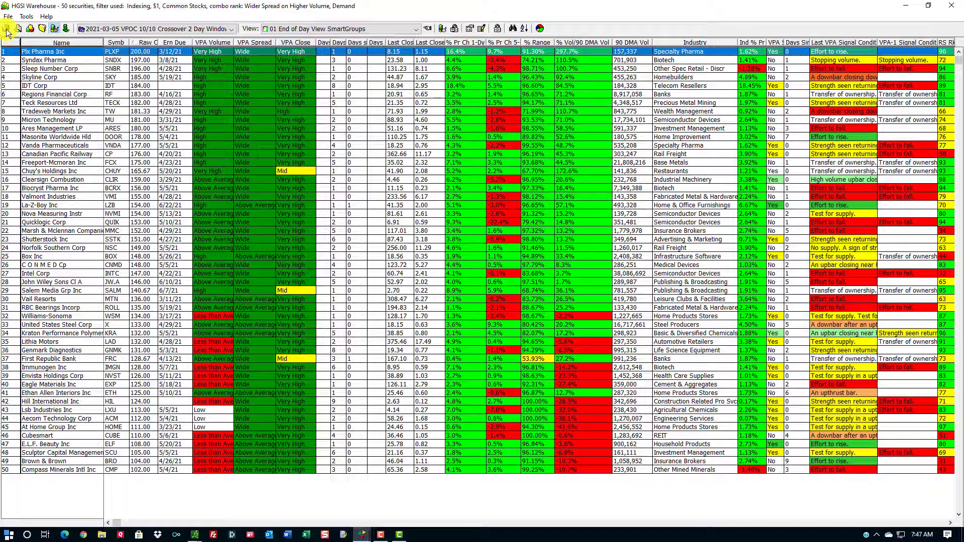
- Bring up the Designer and collapse the End of Day and Intraday folders under the Top 10 User SmartGroups
left_click(6, 28)
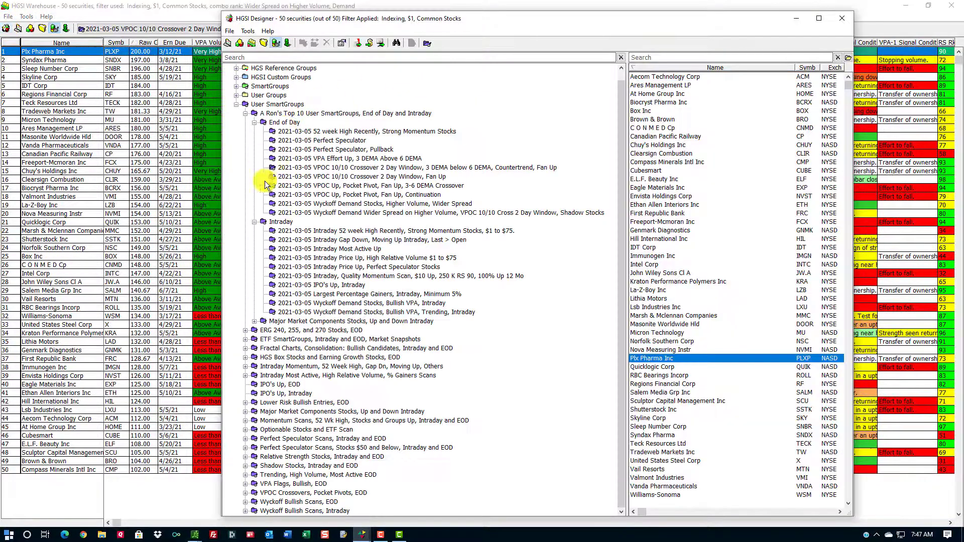
left_click(255, 122)
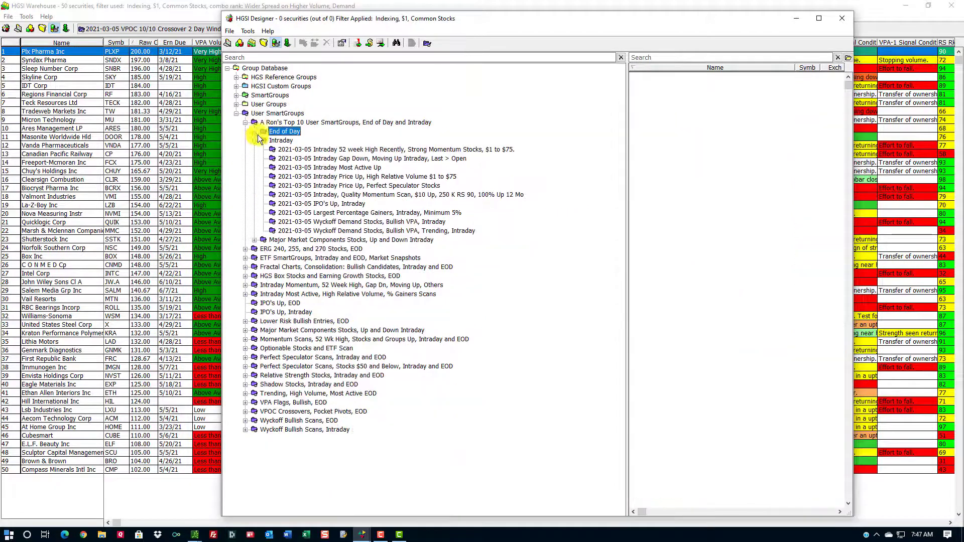
left_click(257, 140)
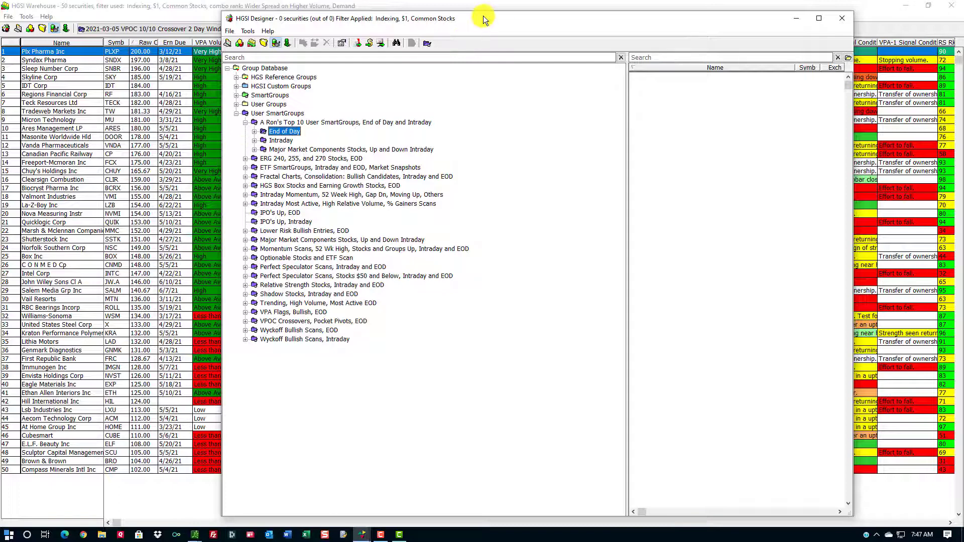
left_click_drag(477, 17, 498, 12)
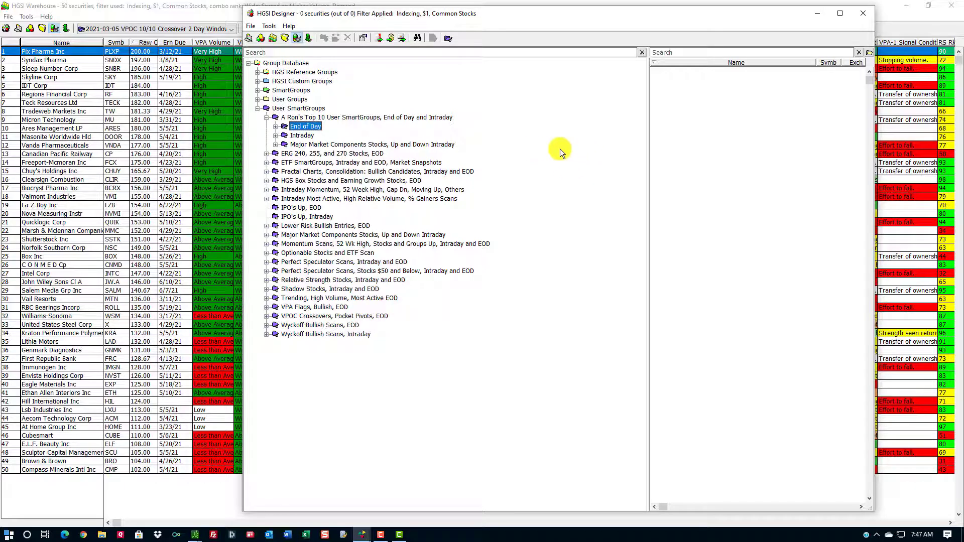
- List the securities in End of Day groups VPA Effort Up, 3 DEMA Above 6 DEMA and Perfect Speculator, Pullback, and collapse the folder
left_click(275, 126)
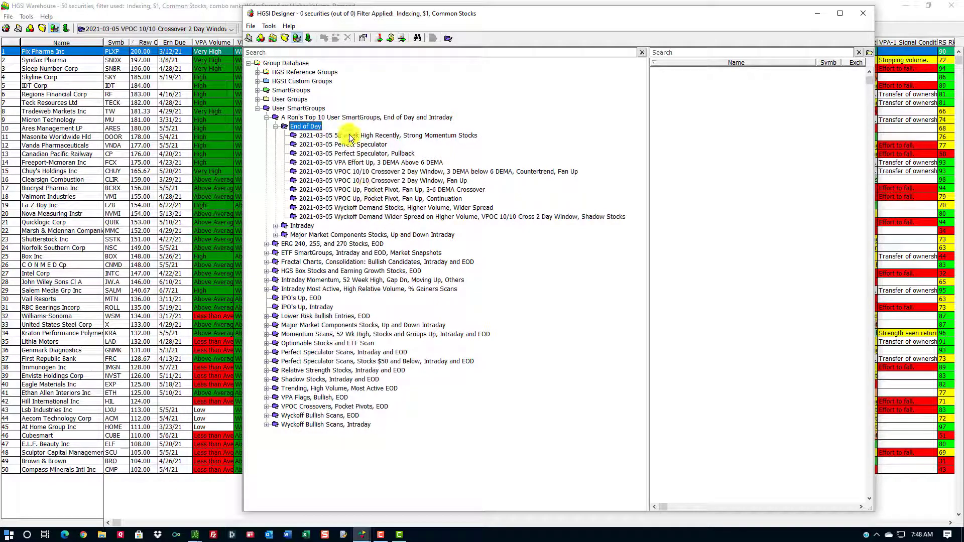
left_click(354, 162)
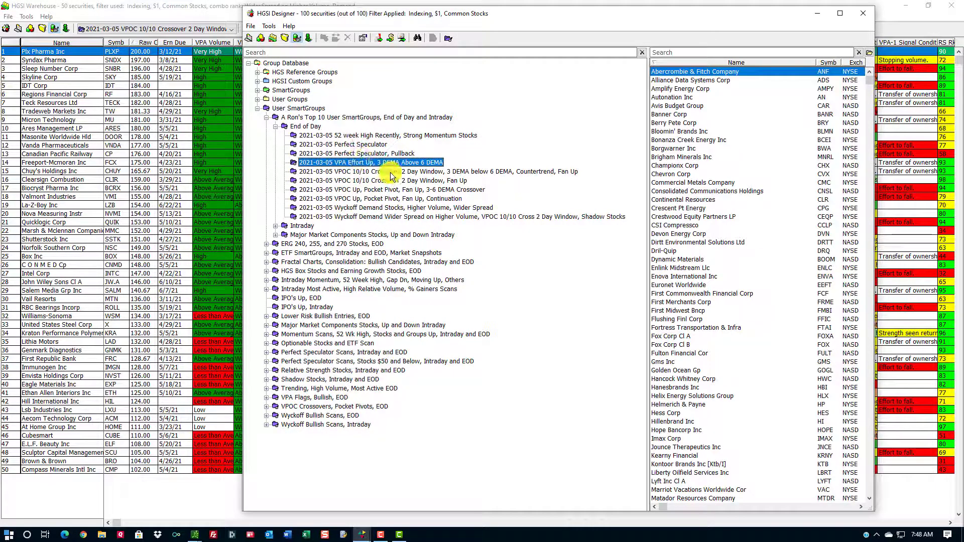
left_click(359, 154)
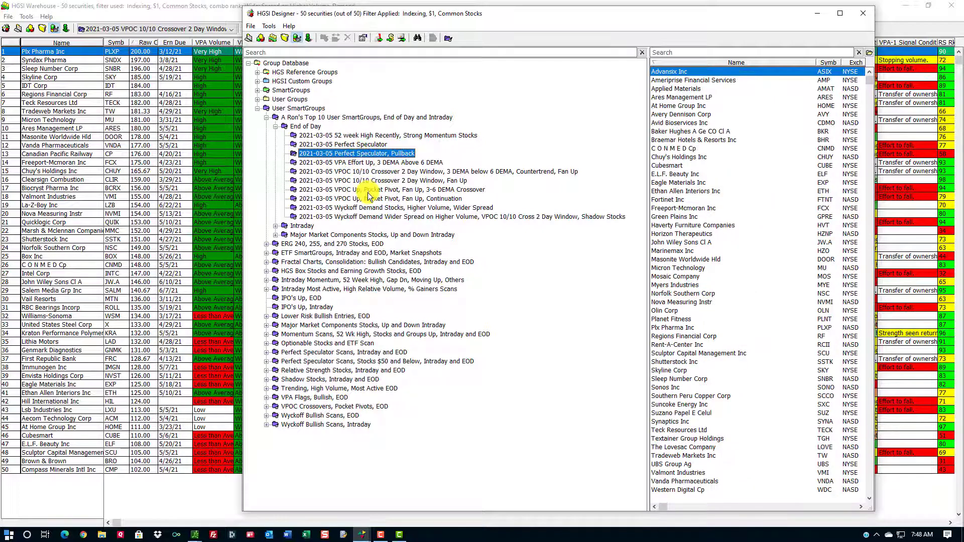
left_click(276, 126)
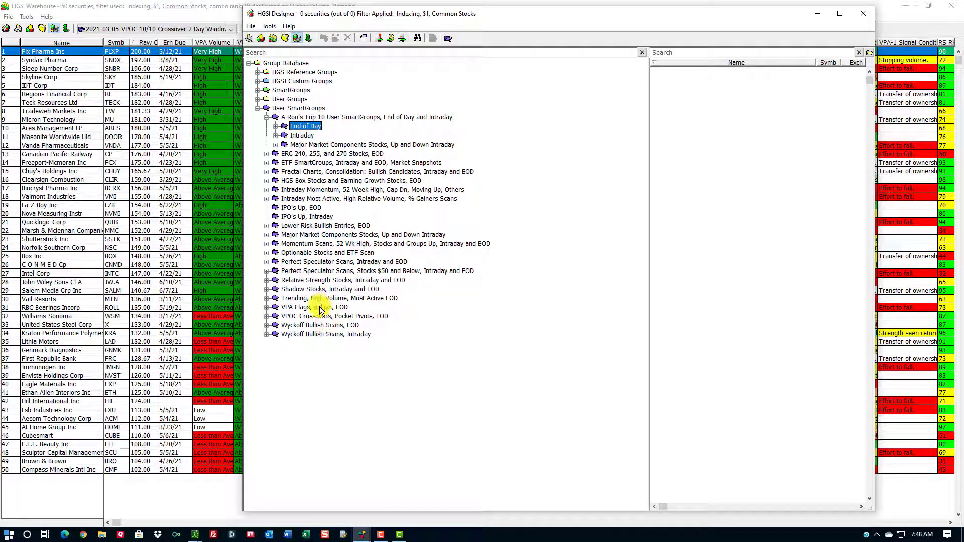
- Expand the Intraday folder and chart Acacia Res-Acacia from the Intraday Gap Down, Moving Up Intraday, Last > Open SmartGroup
left_click(275, 135)
left_click(276, 135)
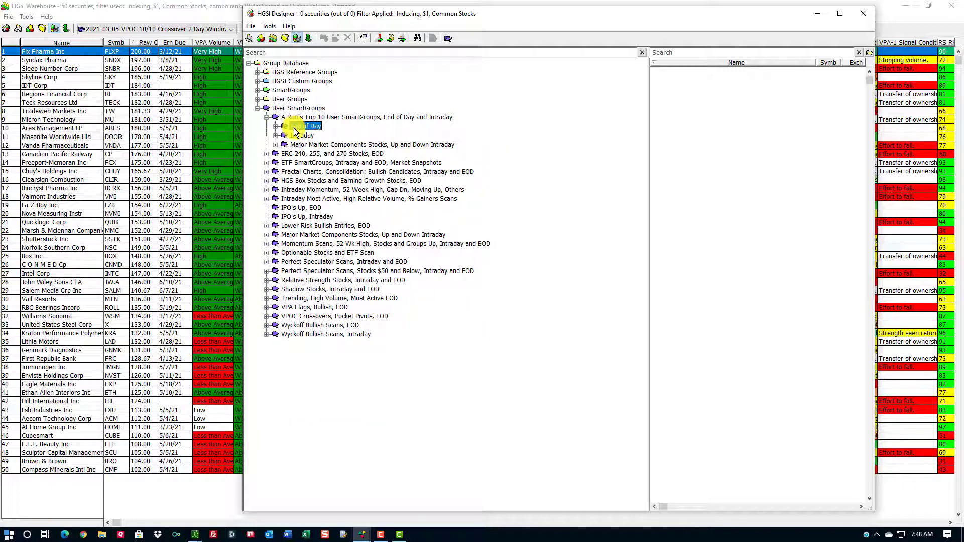
left_click(275, 135)
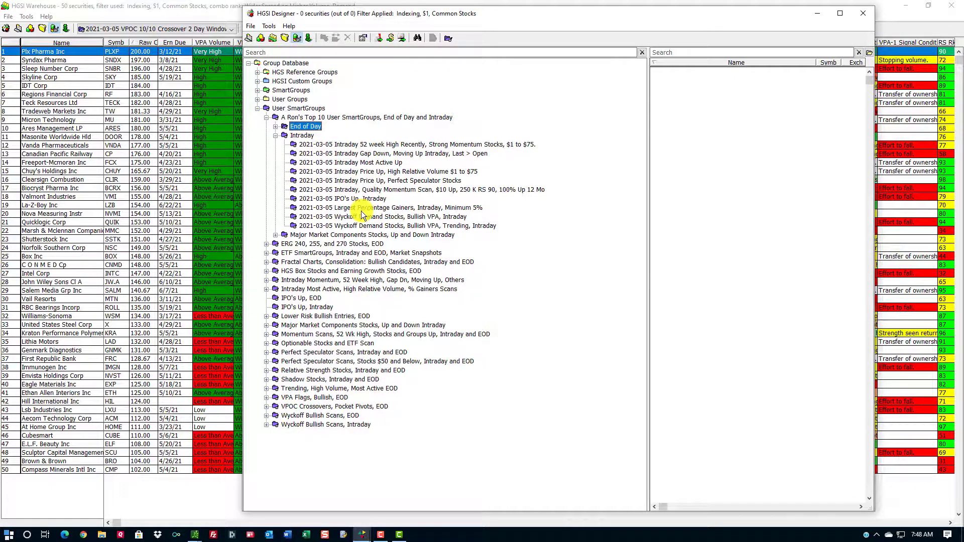
left_click(345, 154)
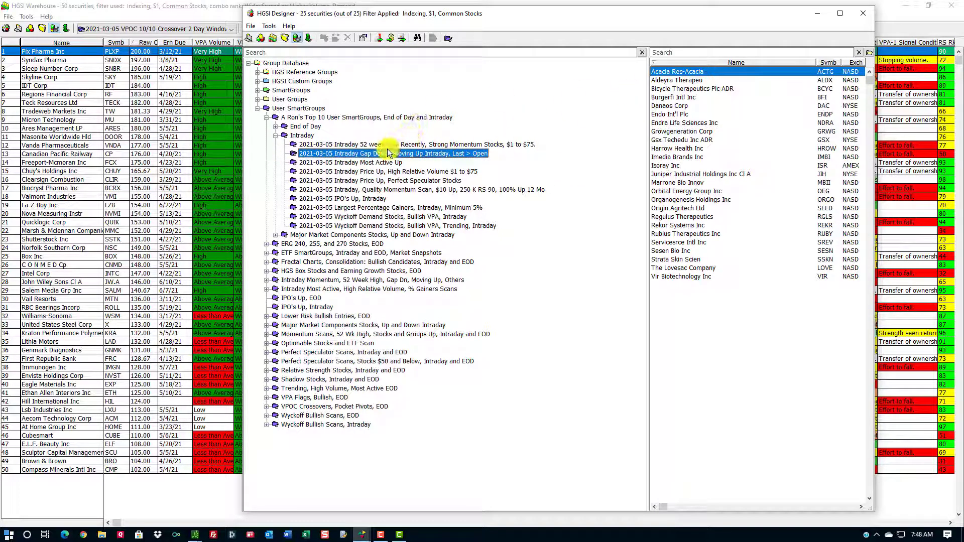
double_click(671, 74)
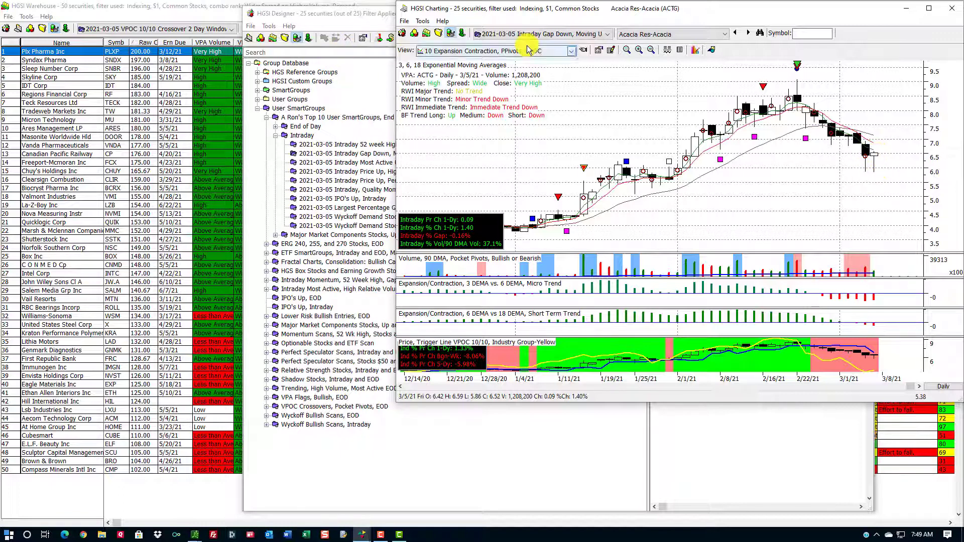
- Step through the Intraday Gap Down group's charts one security at a time, from Aldeyra Therapeu to Imedia Brands Inc
left_click(748, 33)
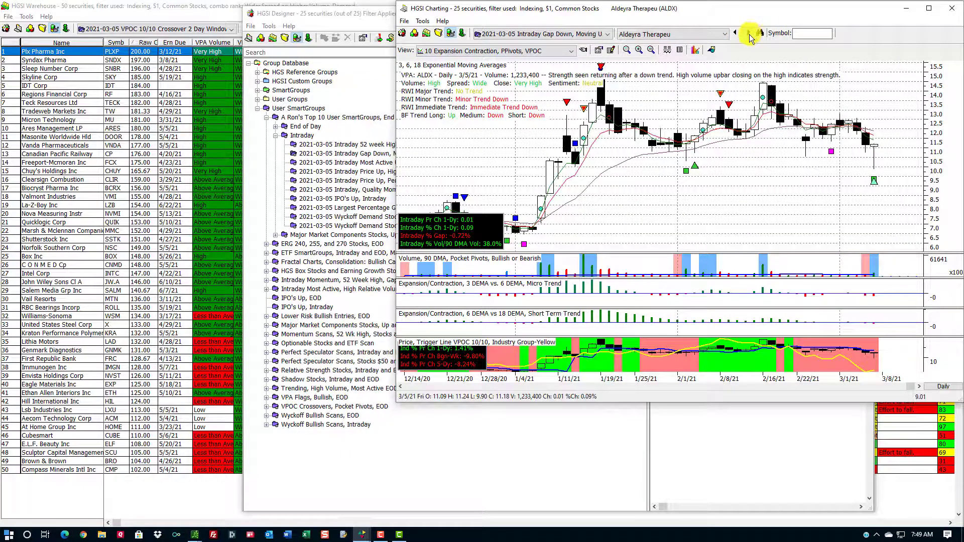
left_click(748, 33)
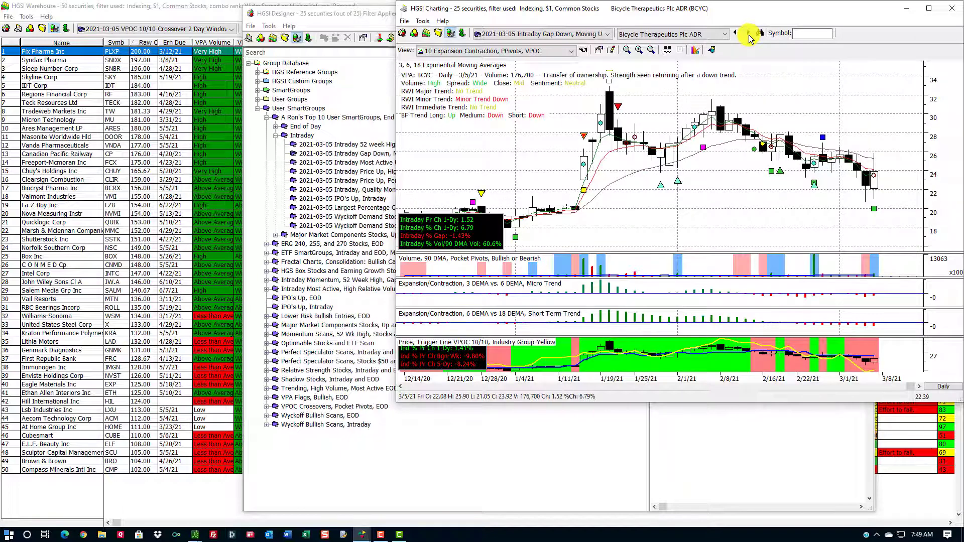
left_click(748, 33)
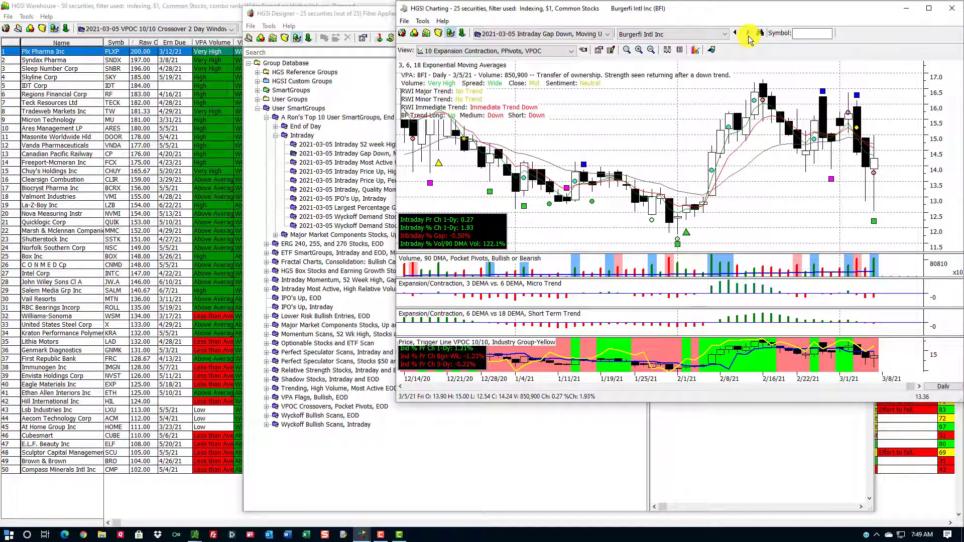
left_click(748, 33)
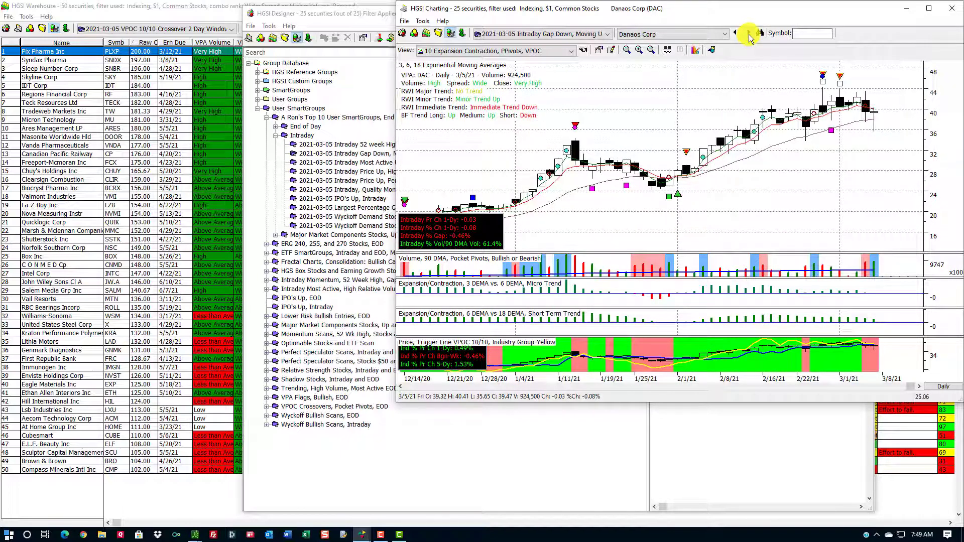
left_click(748, 34)
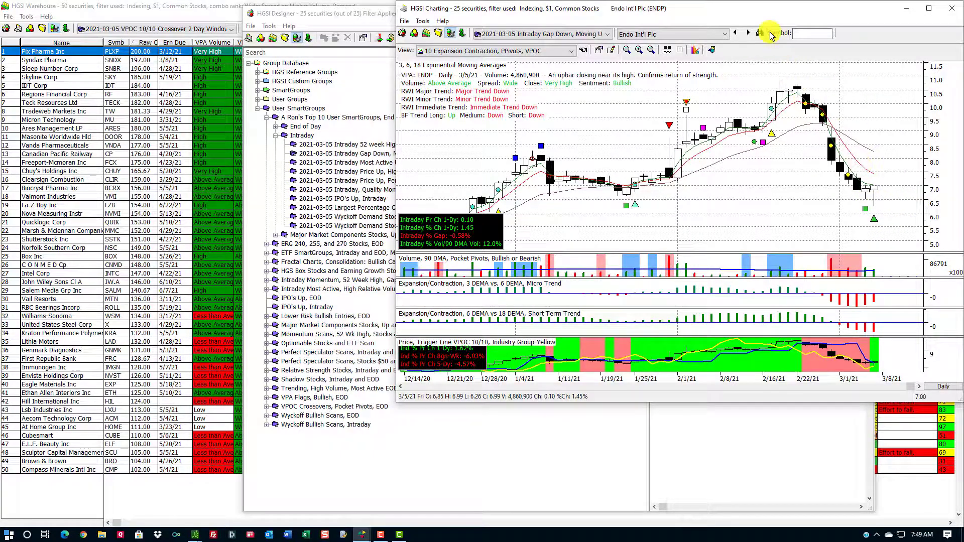
left_click(748, 33)
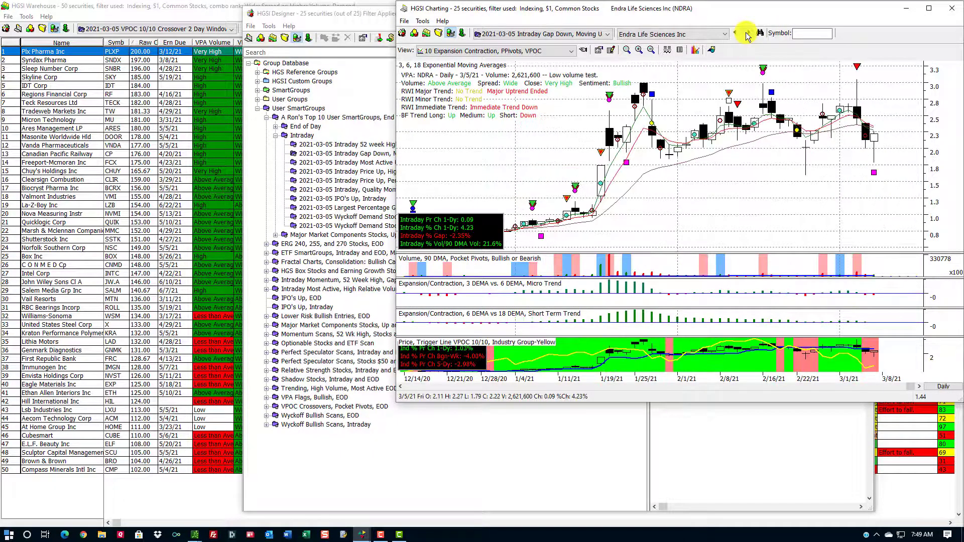
left_click(746, 35)
left_click(747, 35)
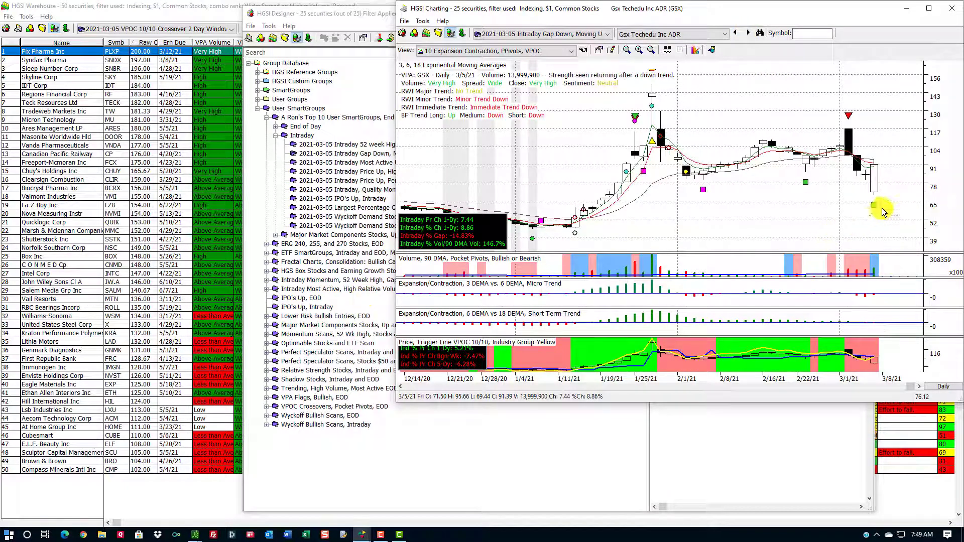
left_click(749, 34)
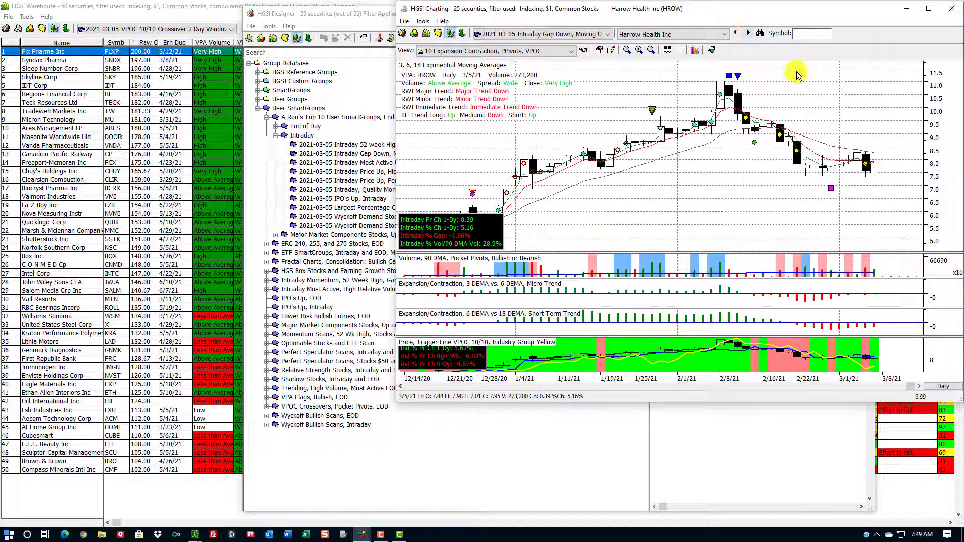
left_click(749, 33)
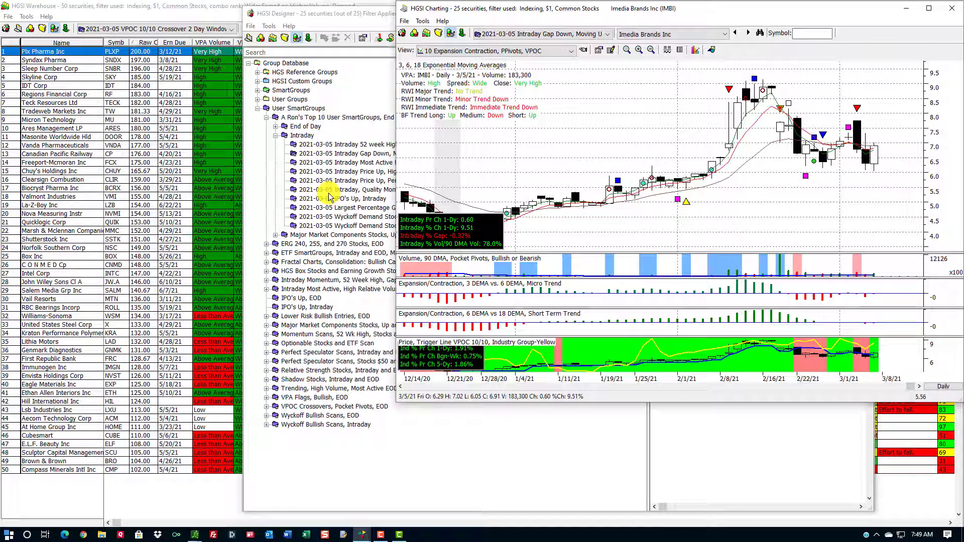
- Return to the Designer and collapse the Top 10 folder and the whole User SmartGroups branch
left_click(5, 32)
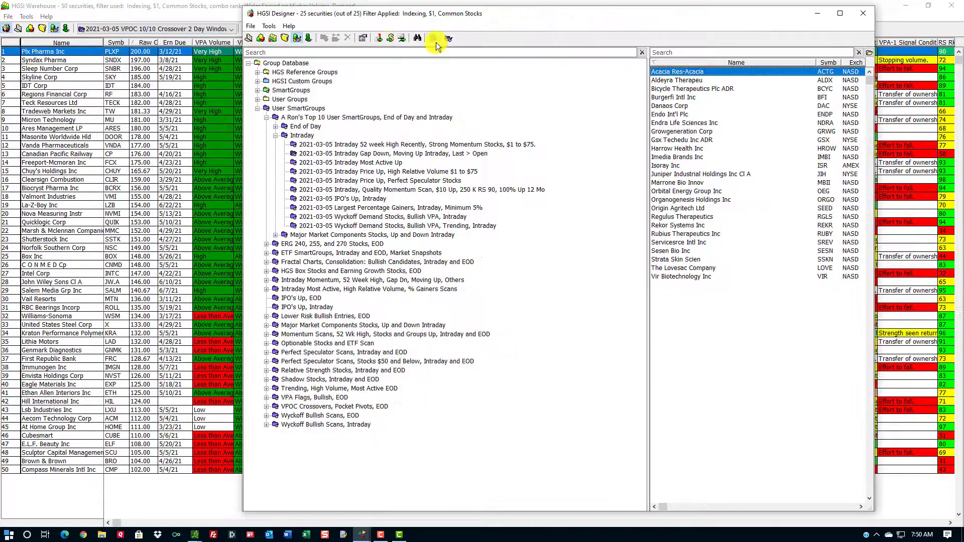
left_click(267, 109)
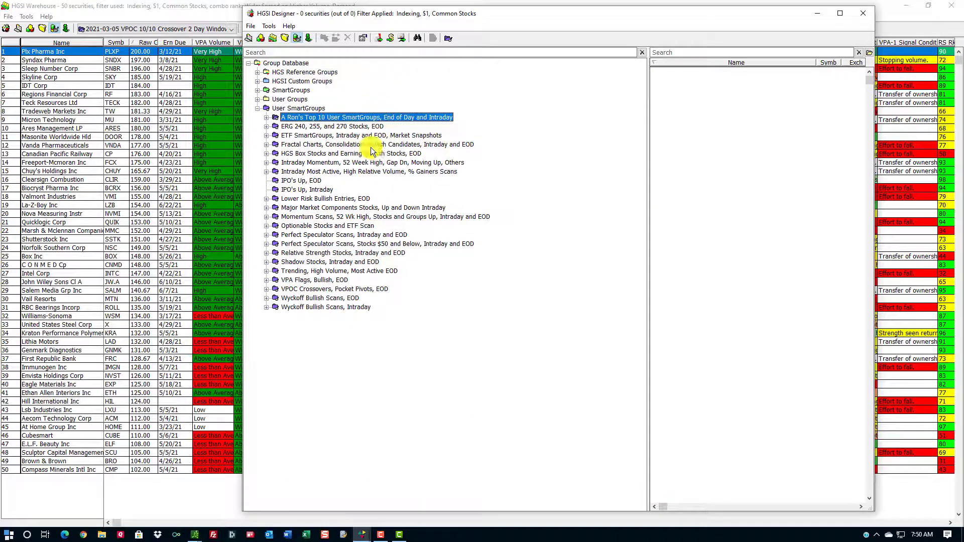
left_click(258, 108)
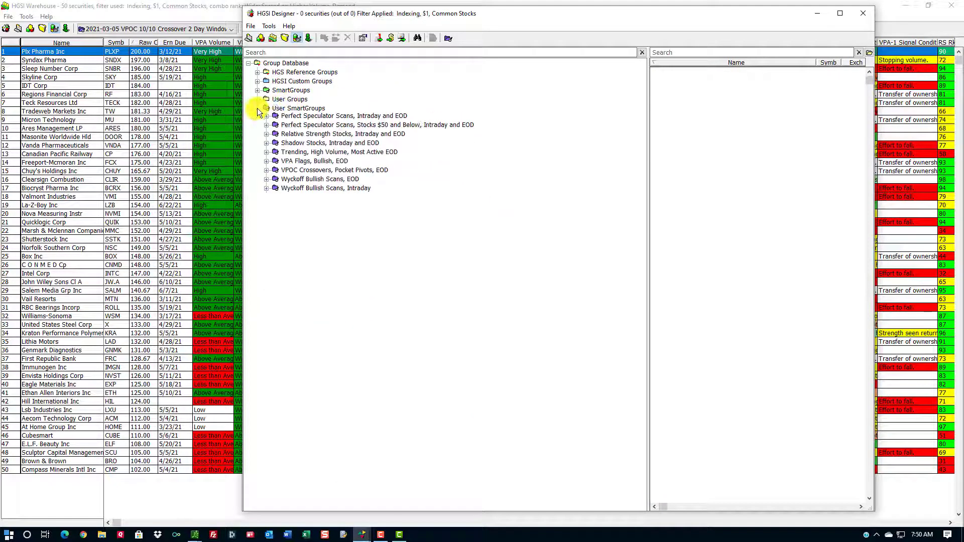
- Load the 01 MAJOR MARKETS Plus group from Market Analysis User Groups into the Warehouse
left_click(257, 73)
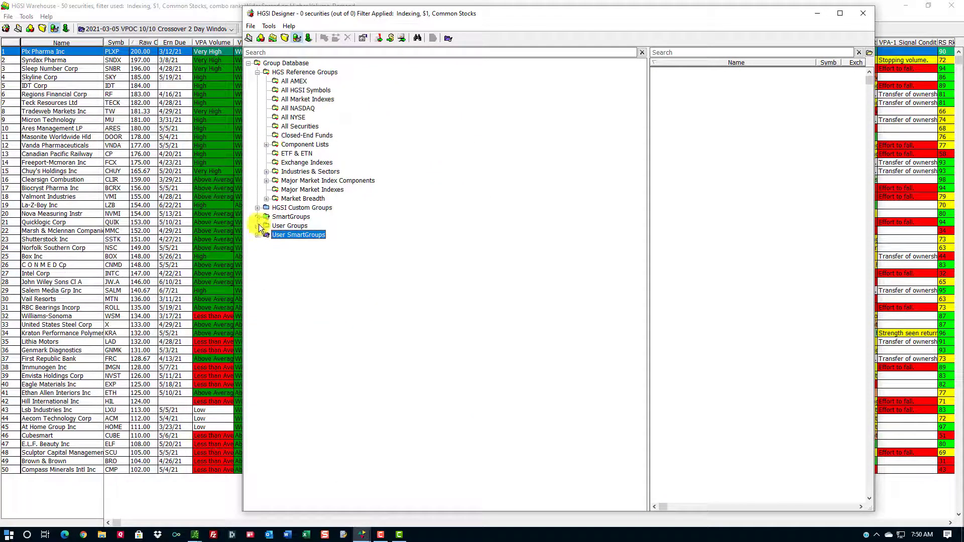
left_click(258, 225)
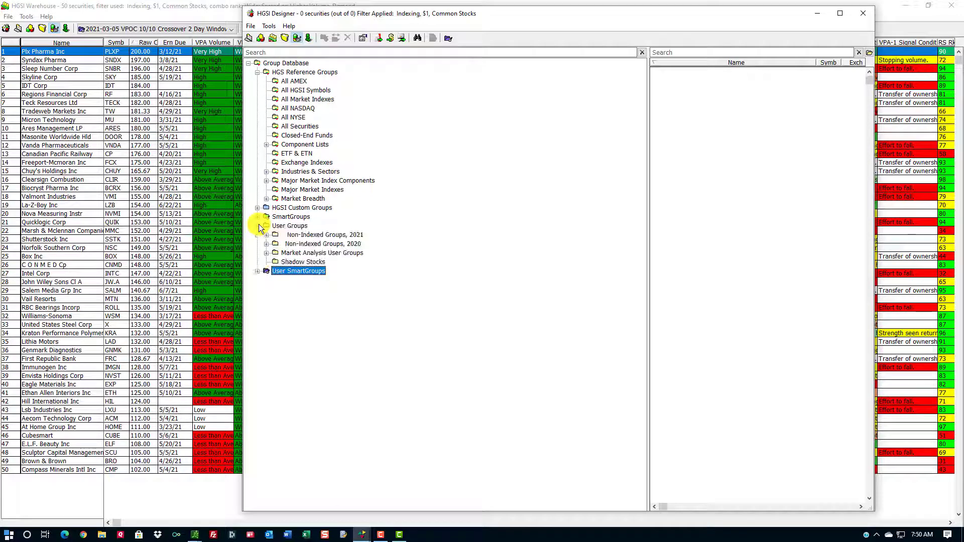
left_click(266, 252)
left_click(342, 74)
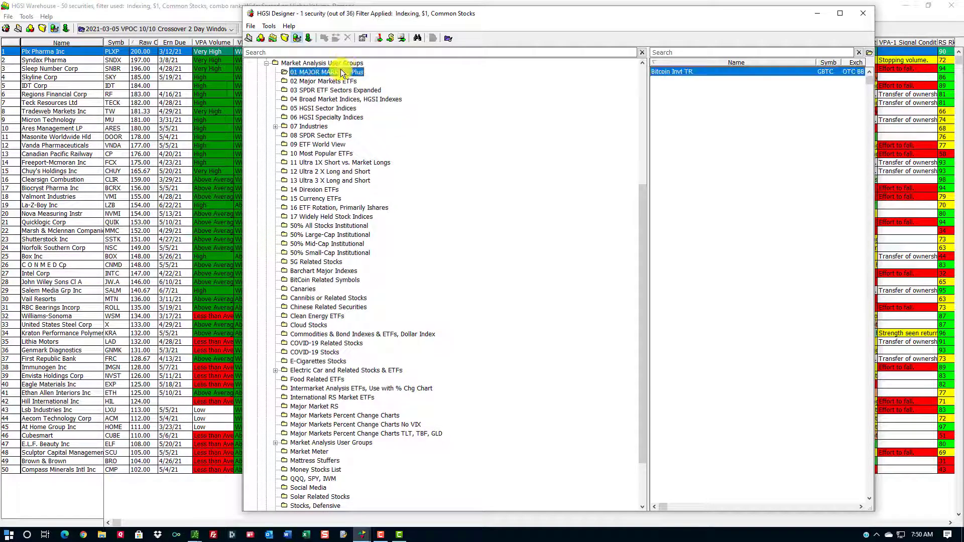
left_click(274, 39)
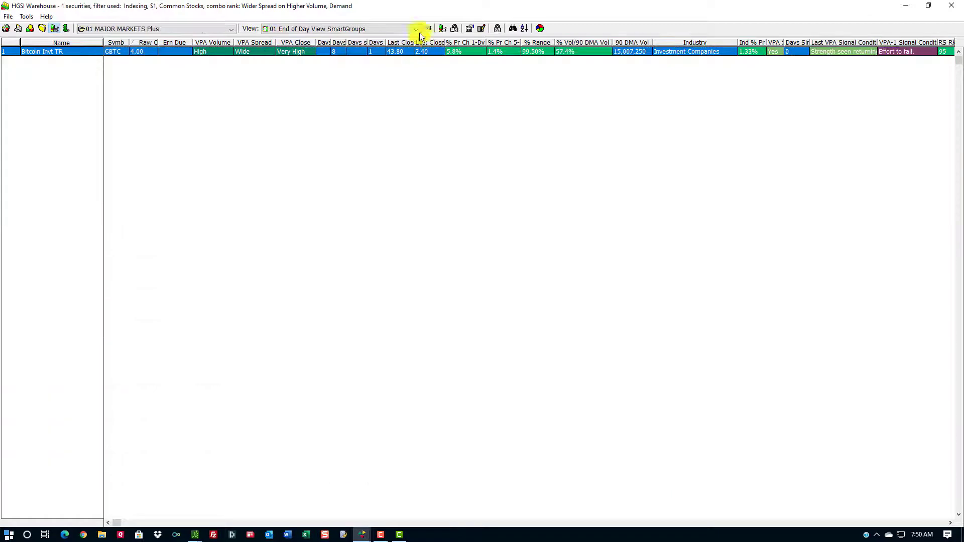
- Switch the Warehouse to the 01 Top Down Analysis, Major Markets Plus view and chart Bitcoin Invt TR
left_click(425, 30)
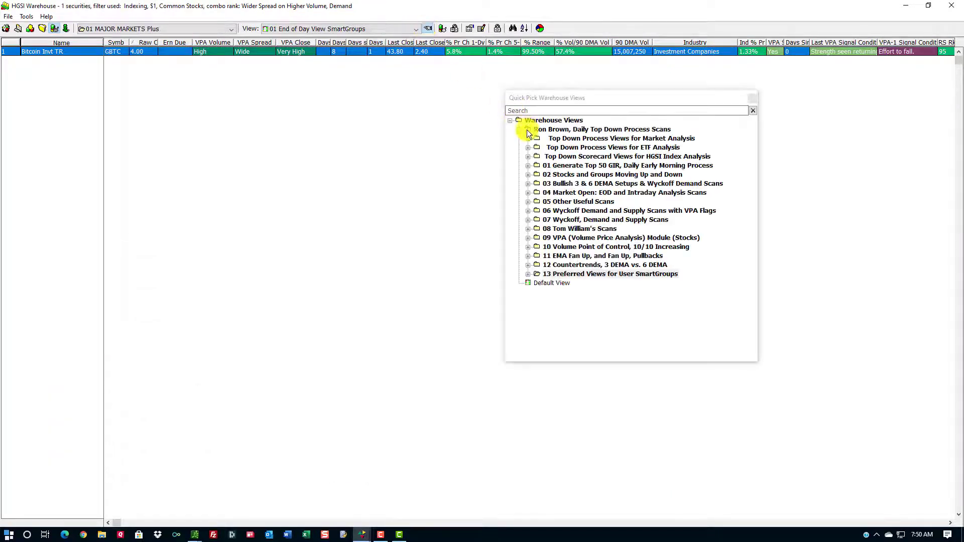
left_click(533, 139)
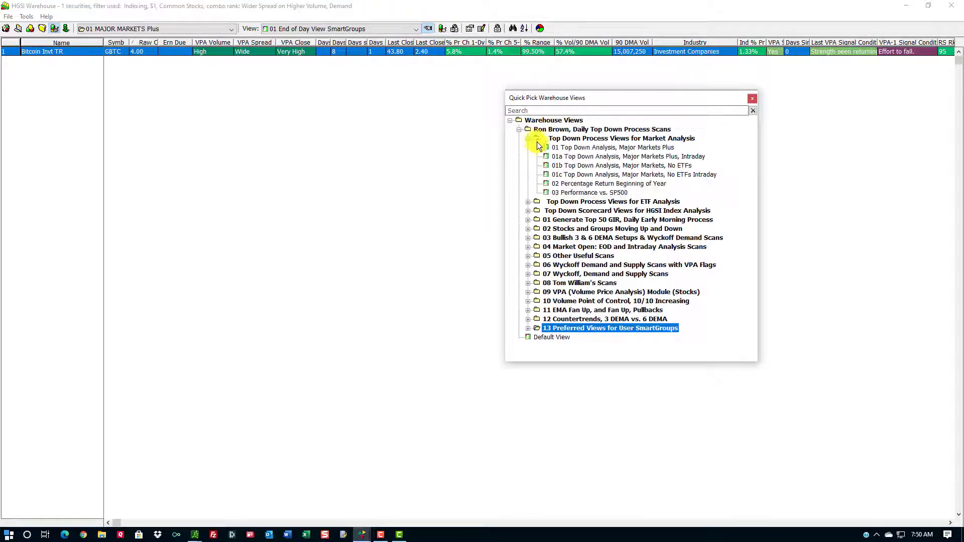
left_click(572, 149)
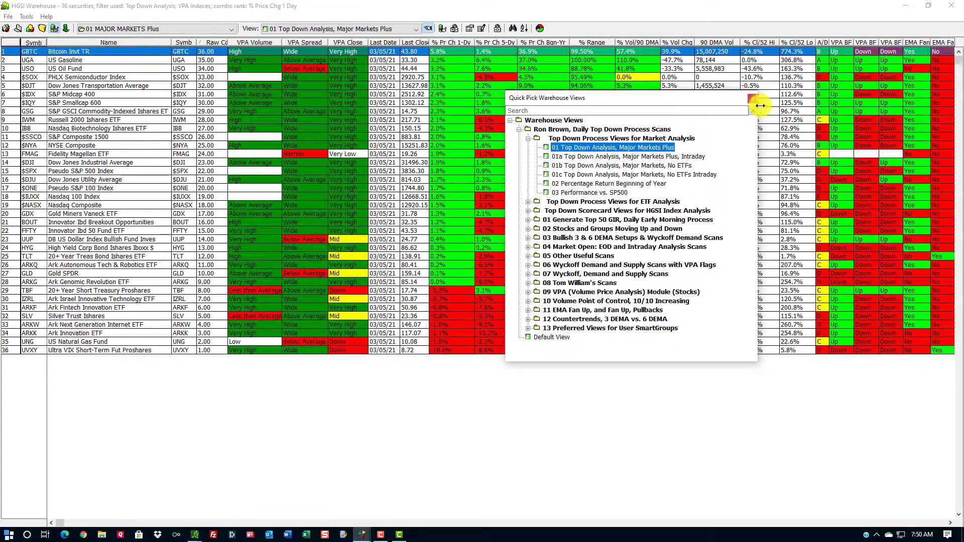
left_click(752, 98)
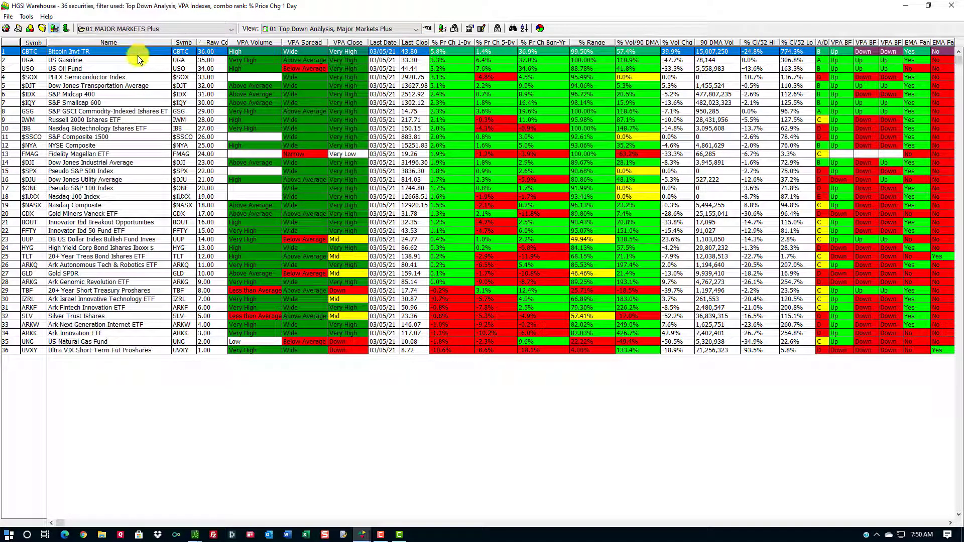
double_click(450, 50)
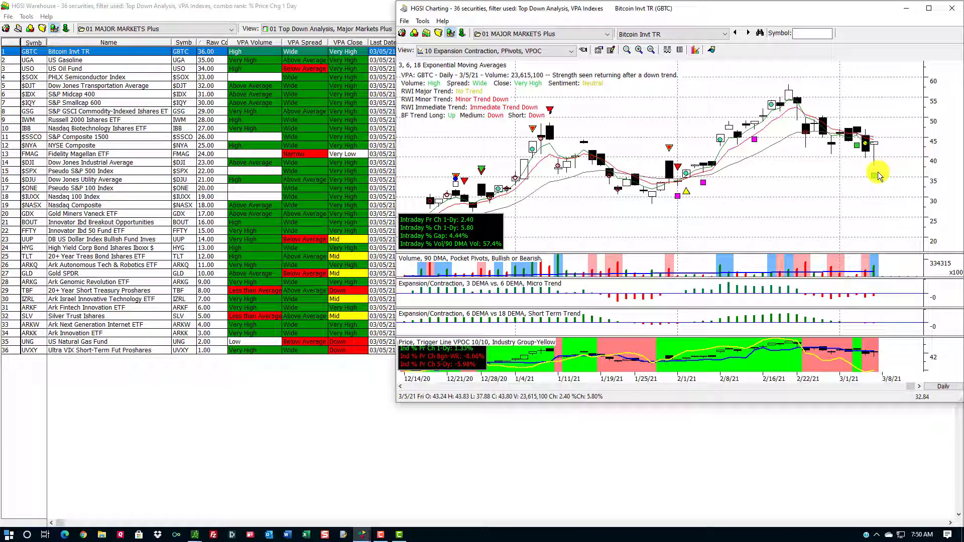
- Chart US Gasoline, and highlight the US Oil Fund and Ultra VIX Short-Term Fut Proshares rows in the Warehouse
left_click(72, 61)
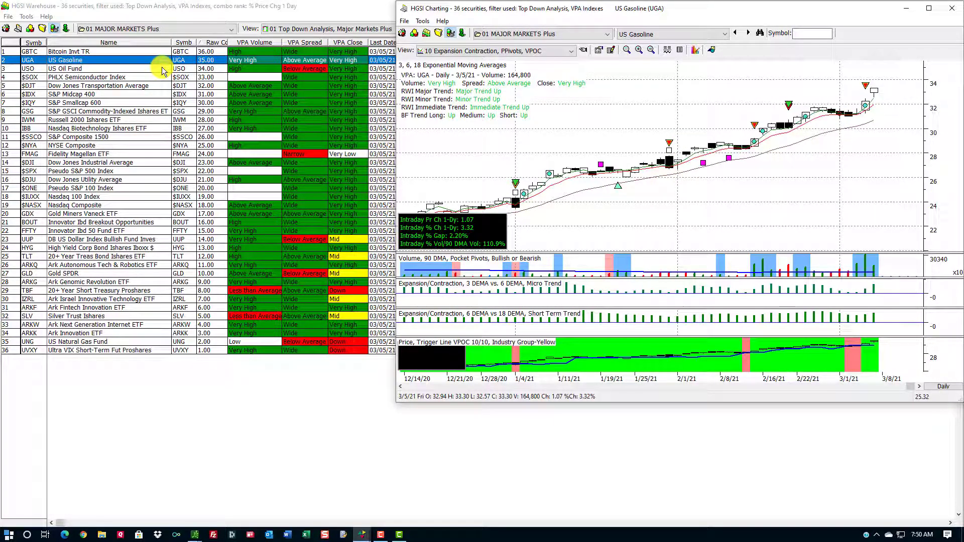
left_click(161, 67)
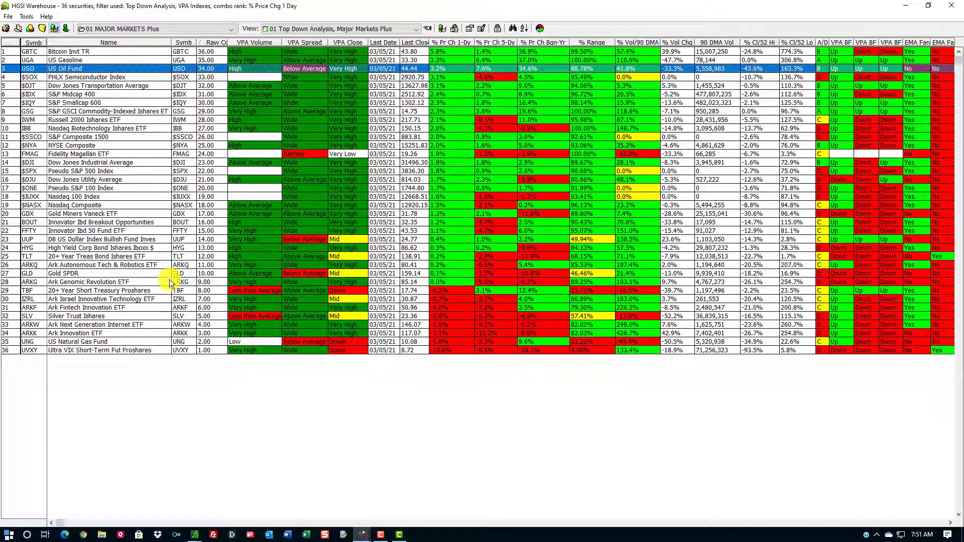
left_click(116, 347)
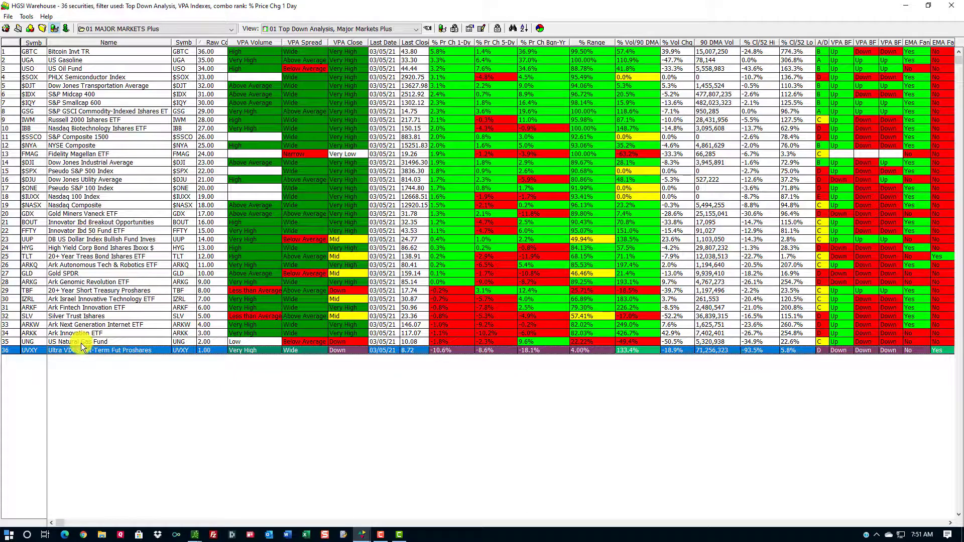
- Examine the US Gasoline, US Oil Fund and PHLX Semiconductor Index rows and chart the PHLX Semiconductor Index
left_click(82, 62)
left_click(81, 71)
left_click(80, 78)
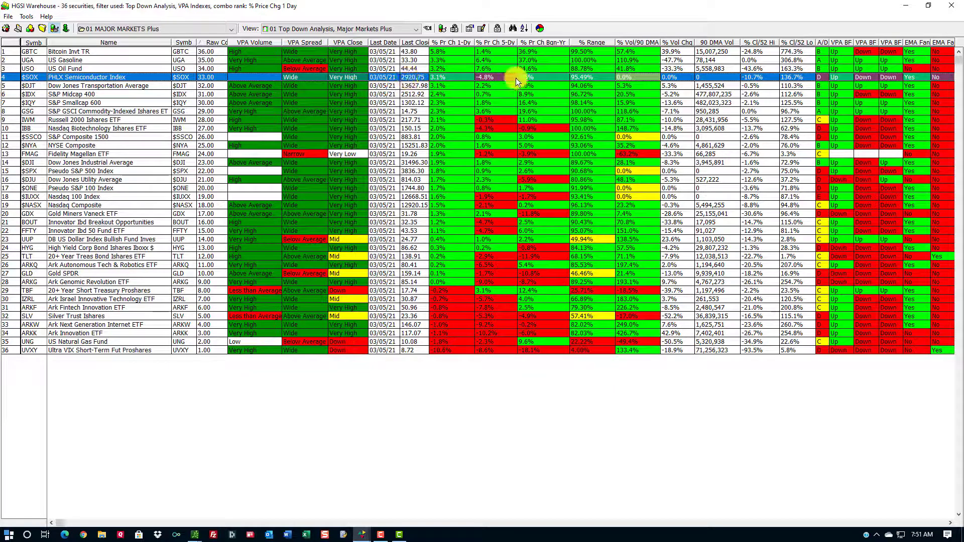
double_click(596, 79)
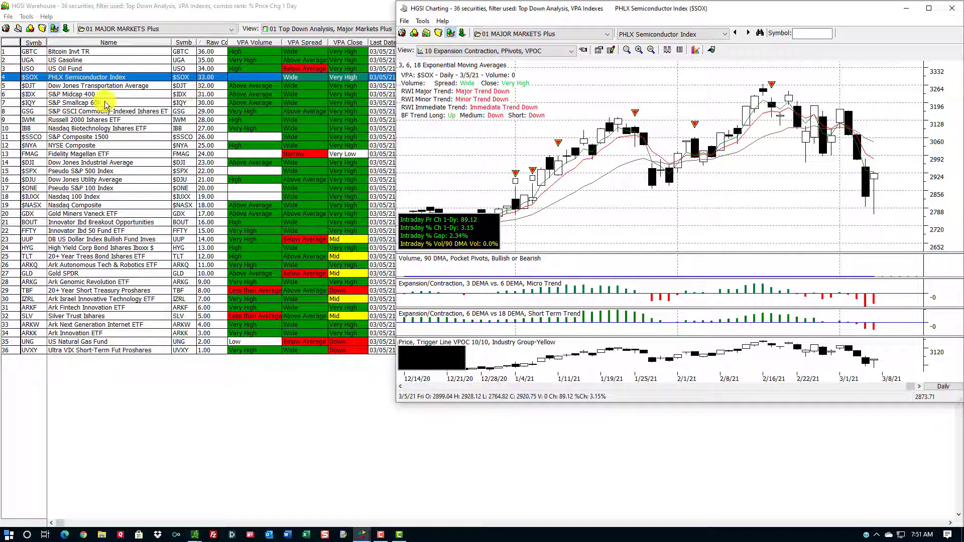
- Load the 02 Major Markets ETFs group with the 01 Scorecard End of Day, ETFs view and highlight the Ark Innovation ETF row
left_click(104, 29)
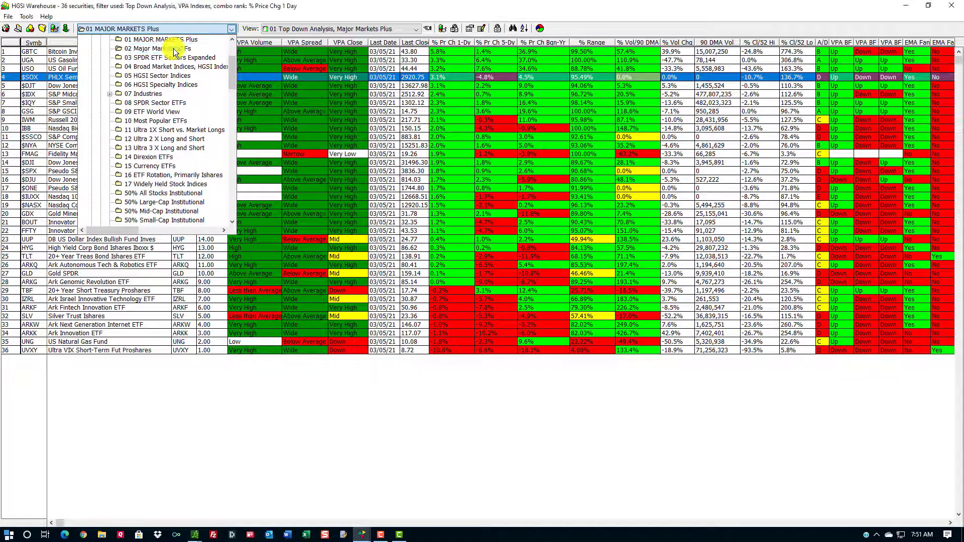
left_click(163, 49)
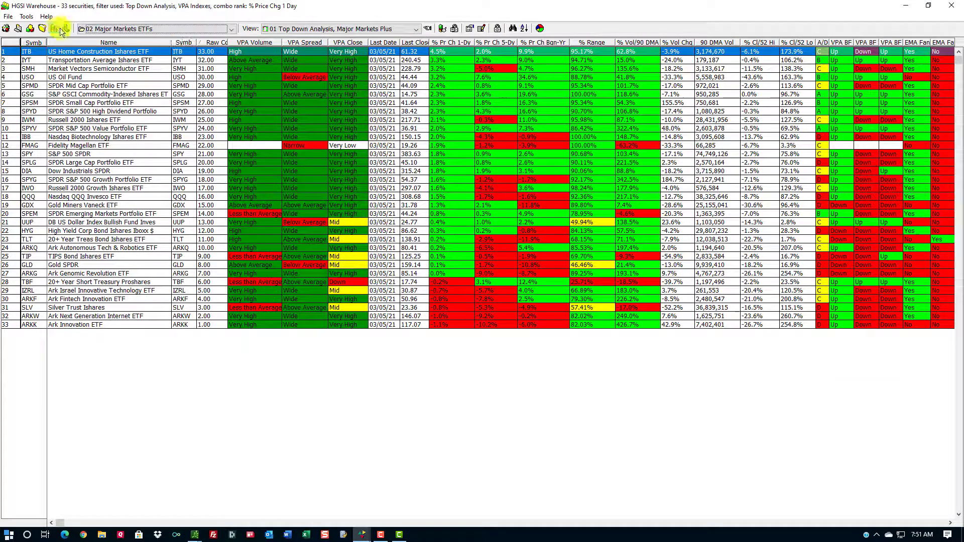
left_click(294, 28)
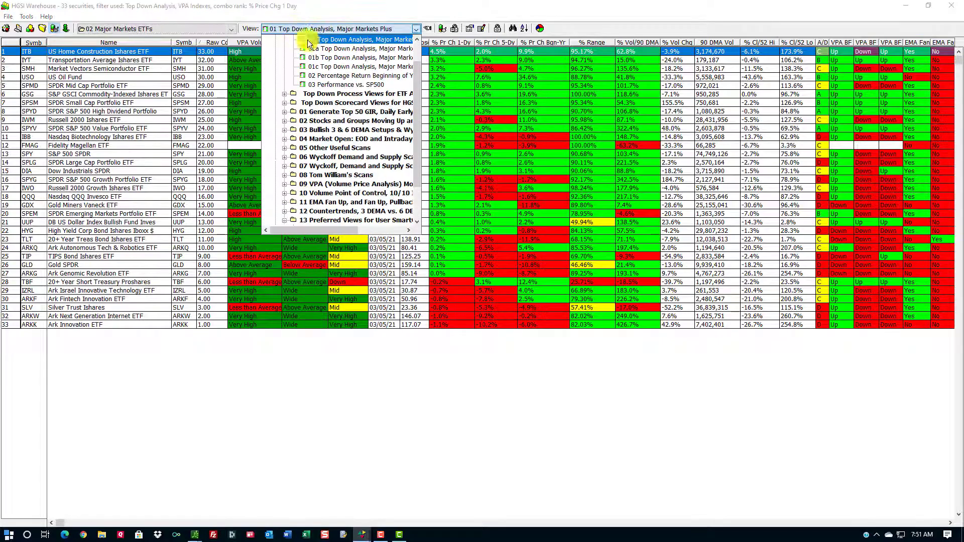
left_click(295, 95)
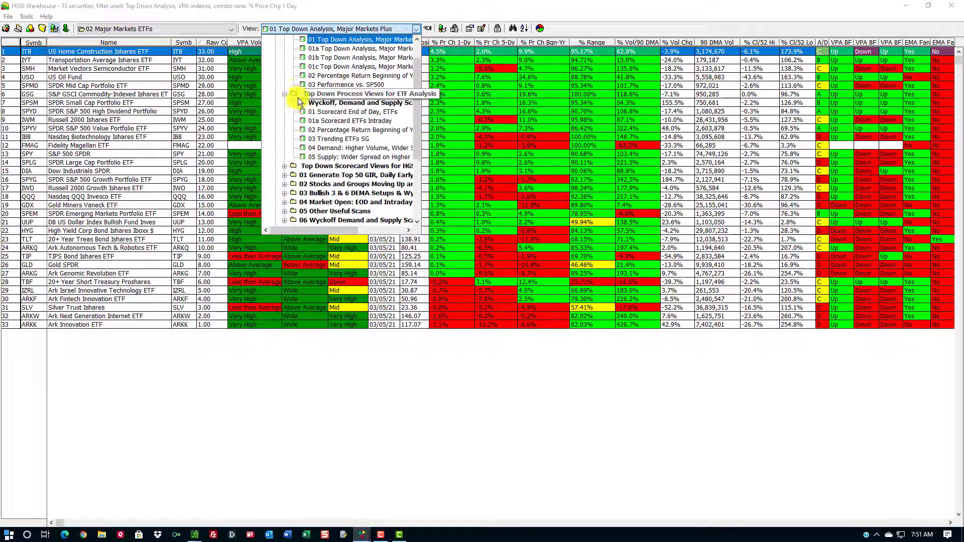
left_click(318, 113)
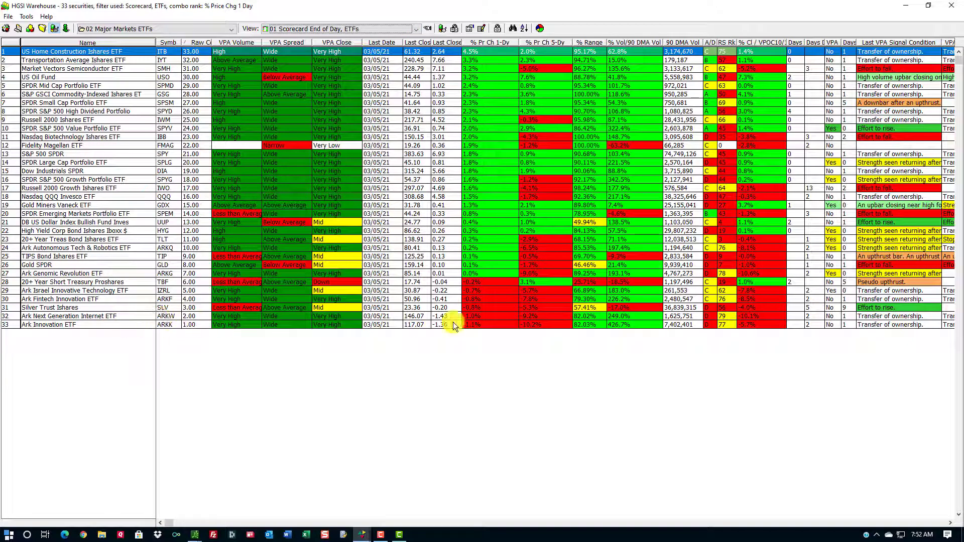
left_click(499, 323)
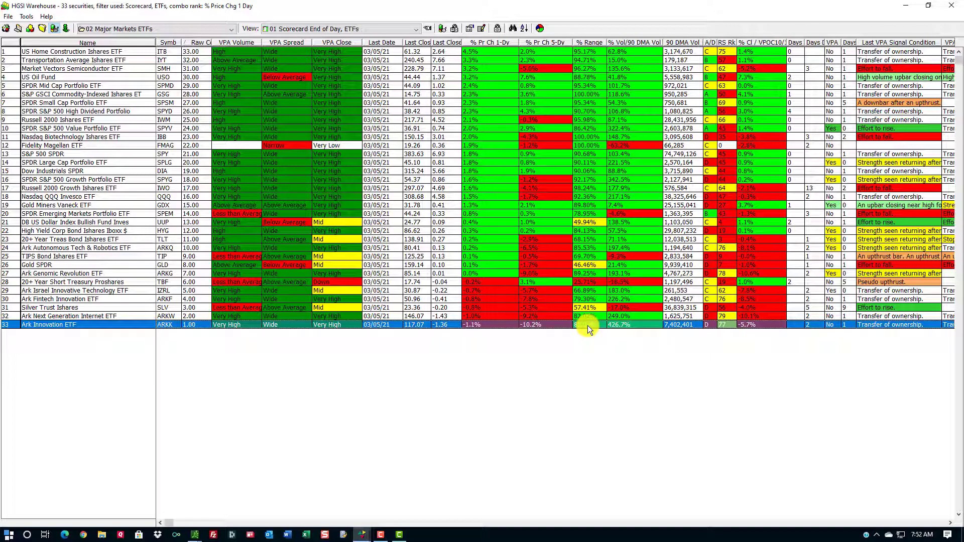
- Switch to the 01a Scorecard ETFs Intraday view, chart Ark Innovation ETF and return to the Warehouse at Market Vectors Semiconductor ETF
left_click(334, 29)
left_click(348, 49)
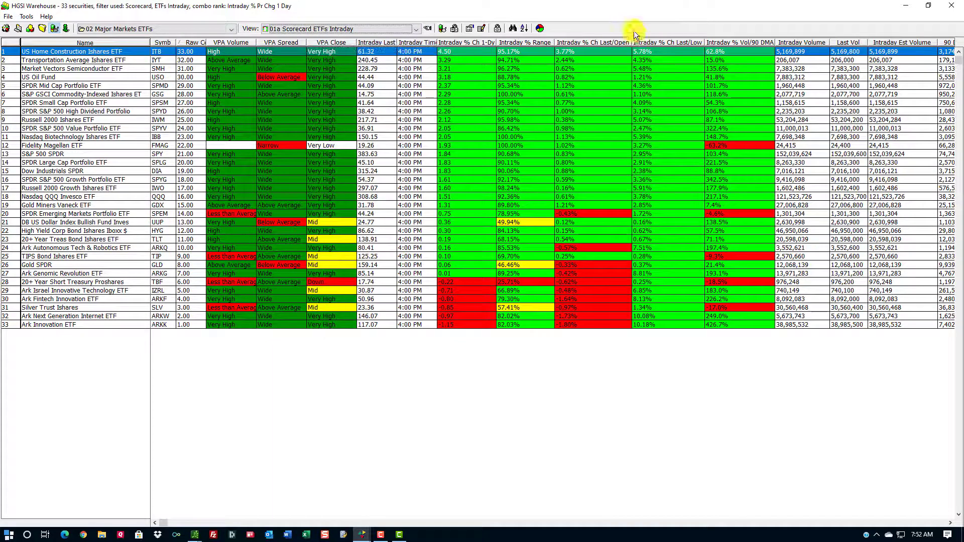
left_click(656, 323)
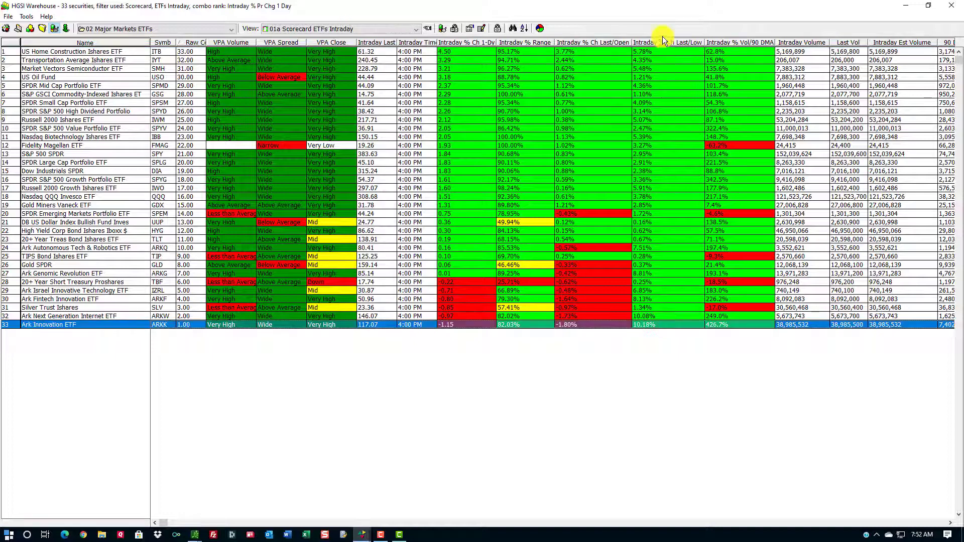
double_click(663, 326)
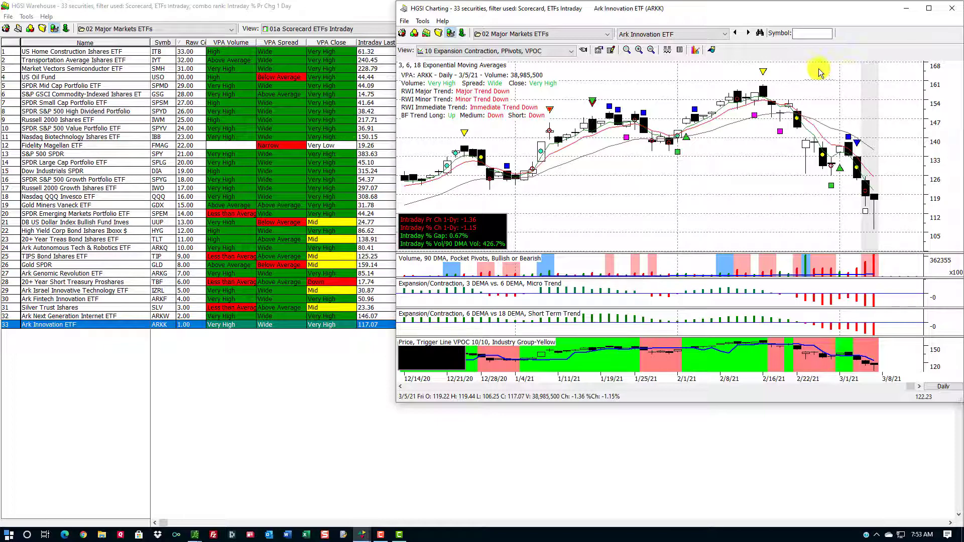
left_click(261, 69)
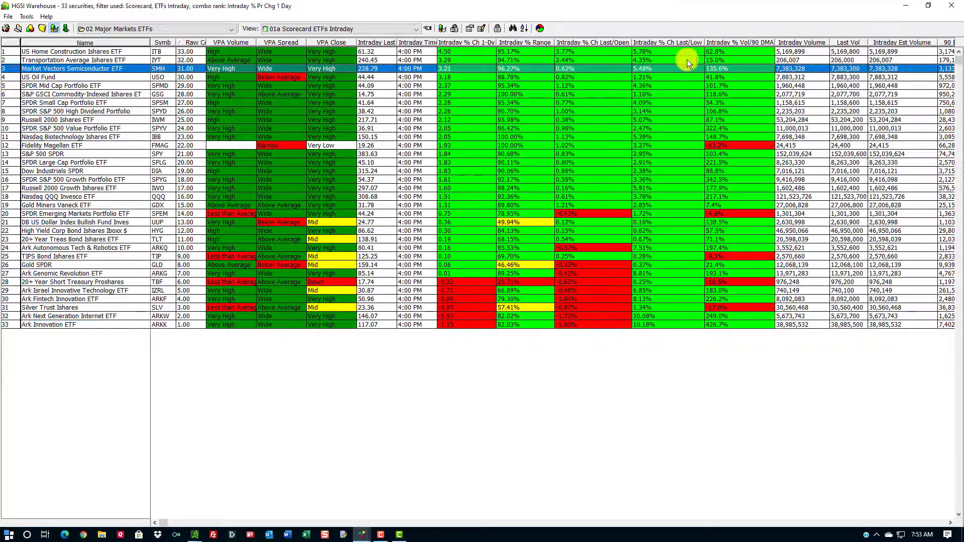
- Load the 04 Broad Market Indices, HGSI Indexes group from the Designer into the Warehouse
left_click(17, 29)
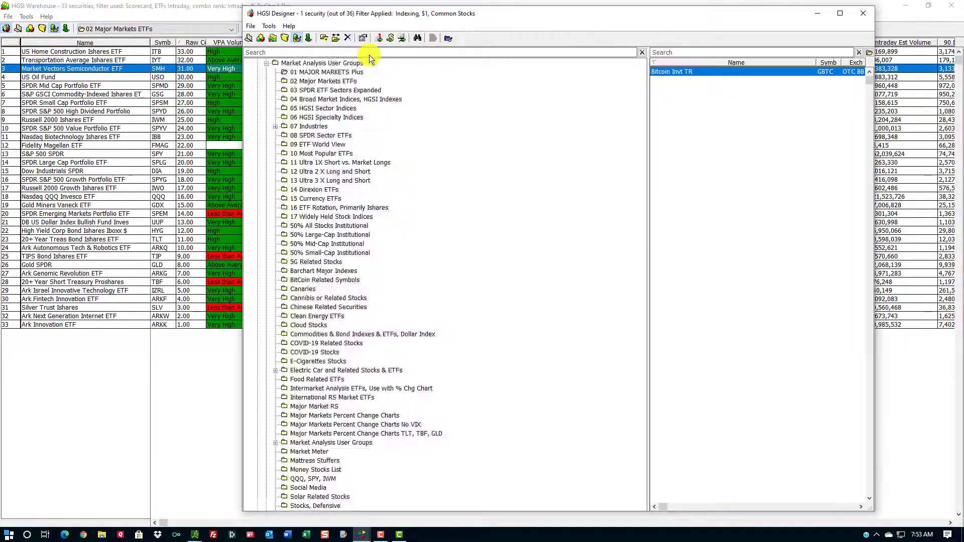
scroll(409, 139, "up", 3)
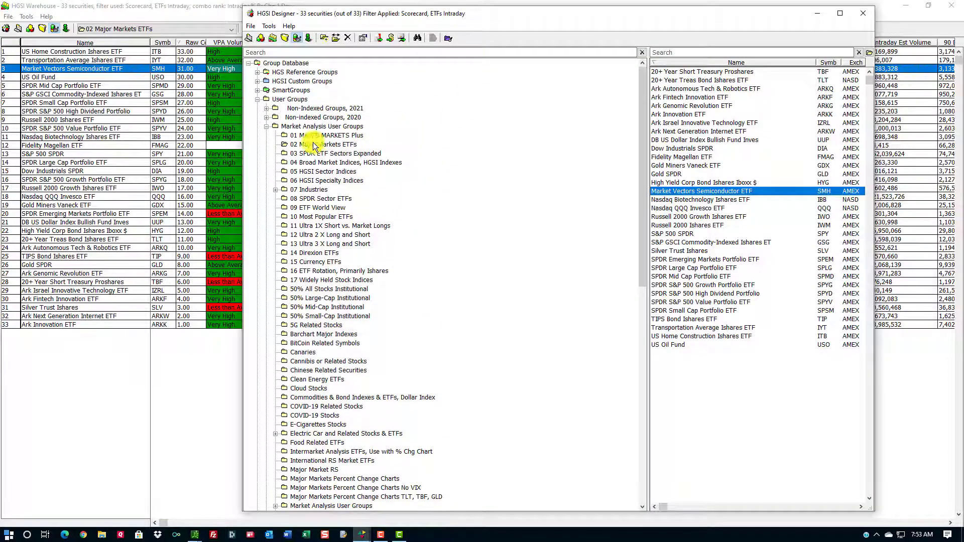
left_click(296, 164)
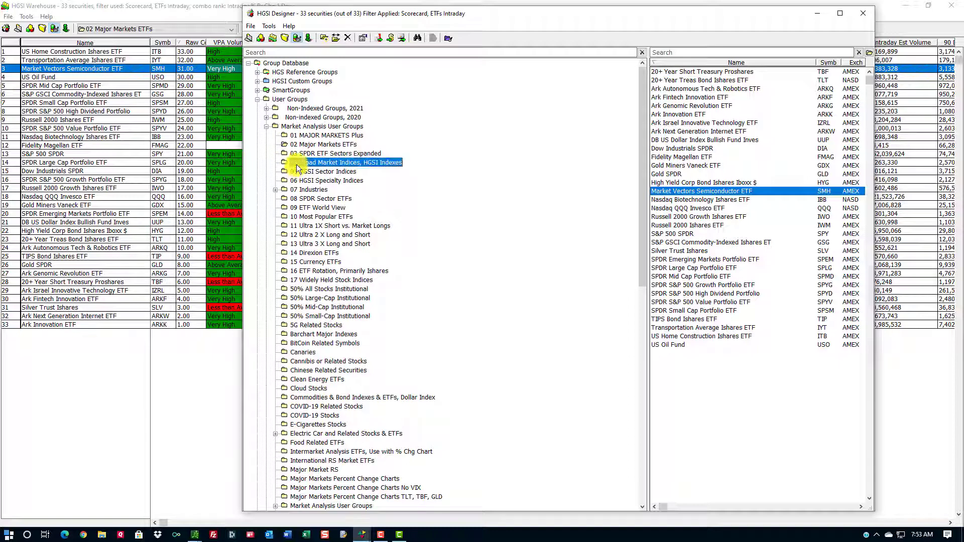
left_click(272, 37)
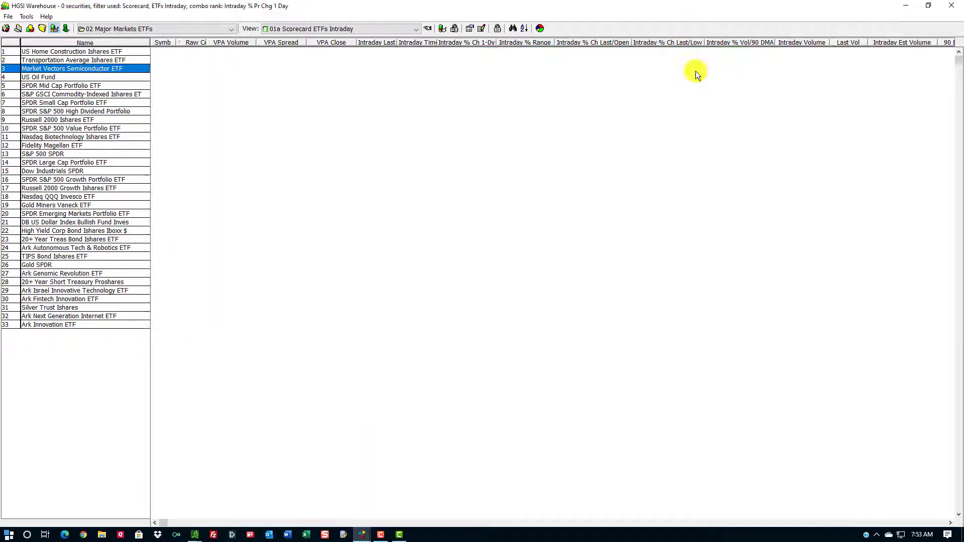
- Apply the 03 Demand/Supply, Avd/Decl, (HGSI Indexes) VPA Trends view from the Top Down Scorecard Views for HGSI Index Analysis
left_click(428, 29)
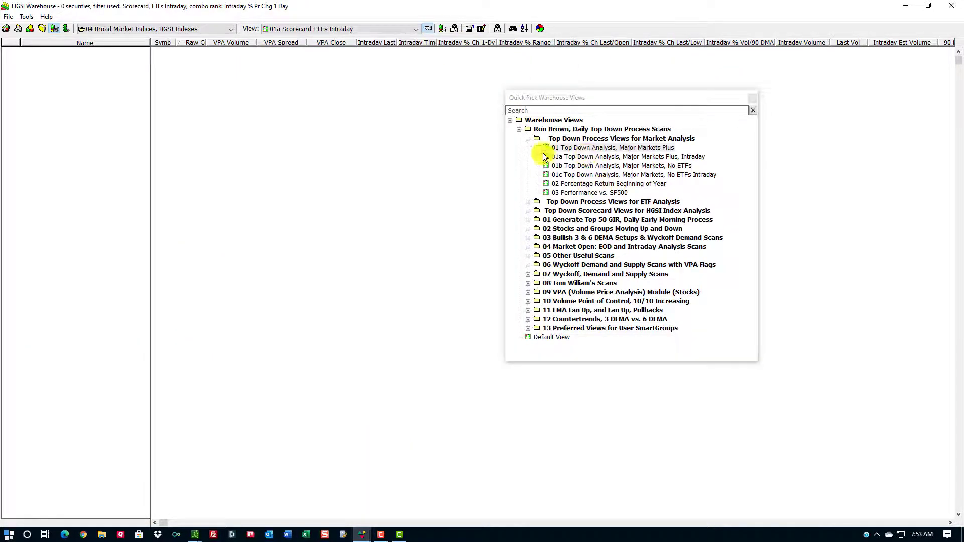
left_click(528, 211)
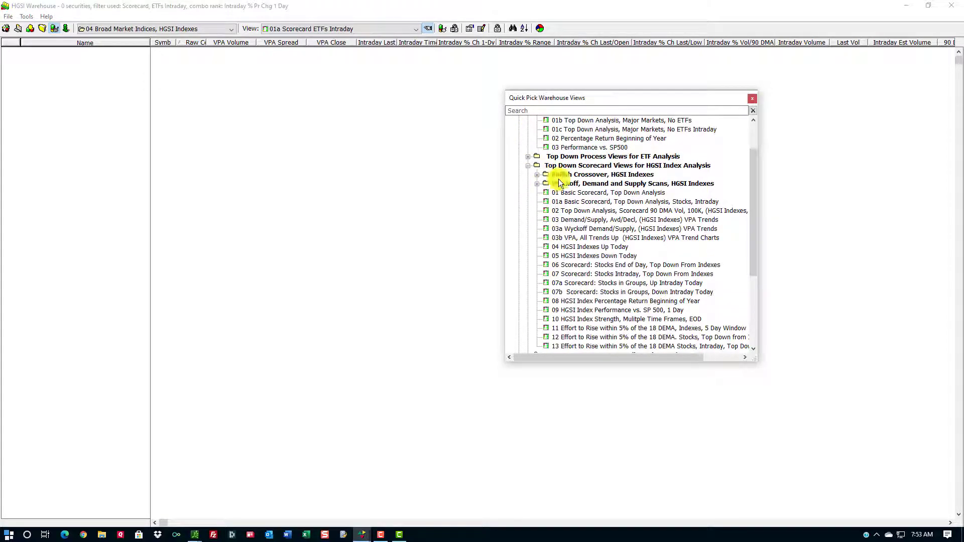
scroll(534, 175, "up", 2)
left_click(602, 147)
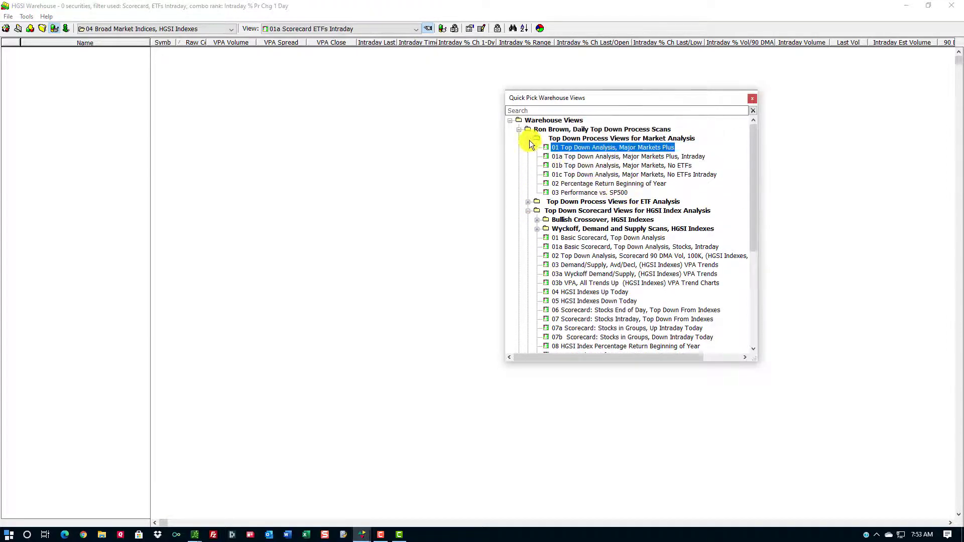
left_click(528, 139)
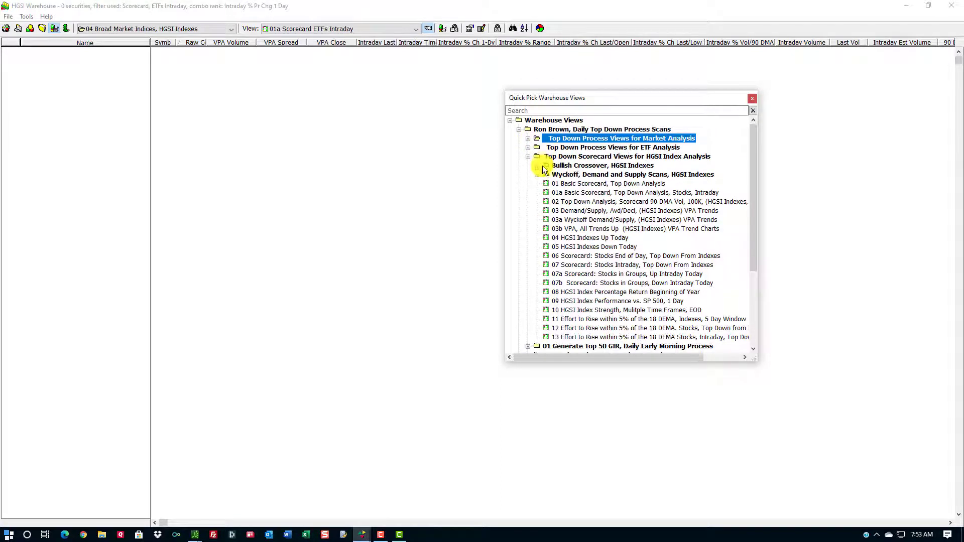
left_click(586, 156)
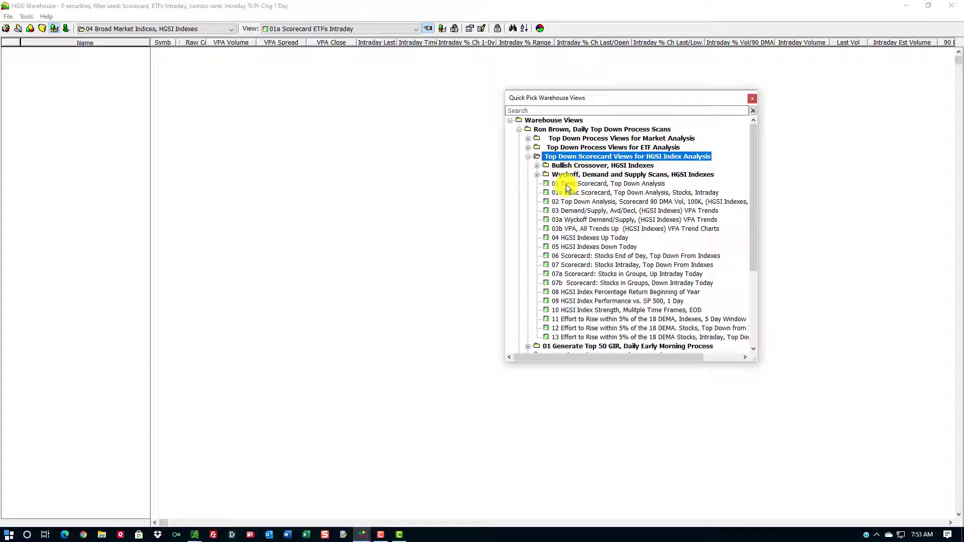
left_click(567, 210)
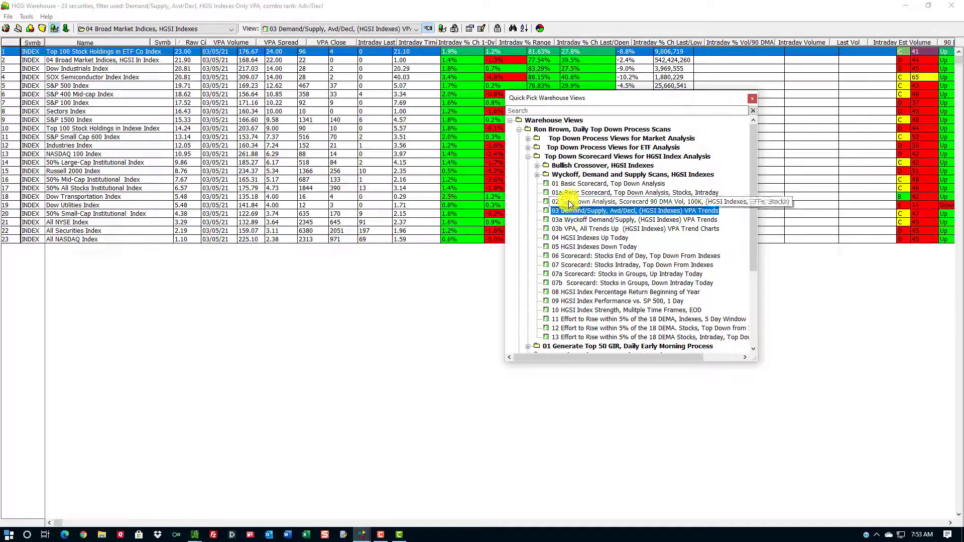
left_click(751, 98)
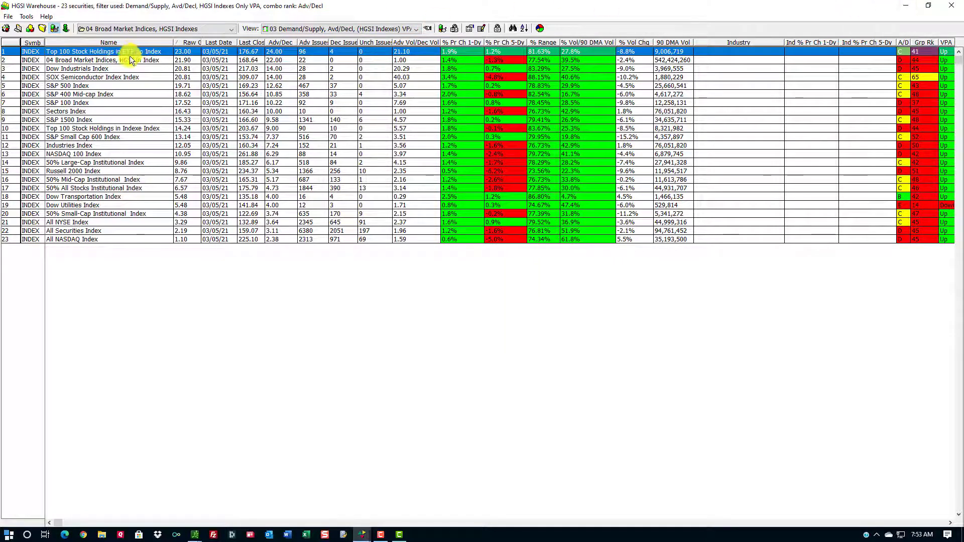
- Examine the SOX Semiconductor and Top 100 Stock Holdings in ETF rows, and sort by name to locate Top 100 Stock Holdings in Indexe Index
left_click(111, 79)
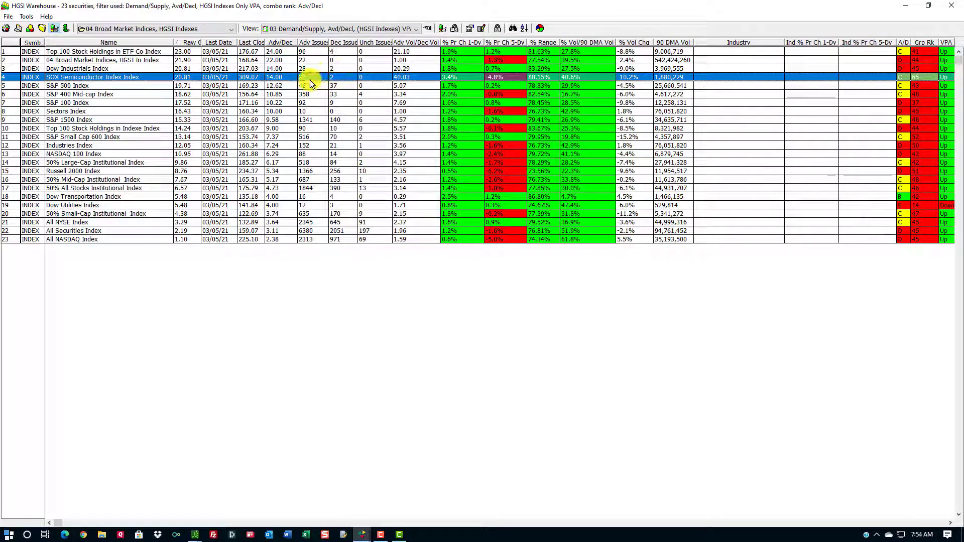
left_click(303, 52)
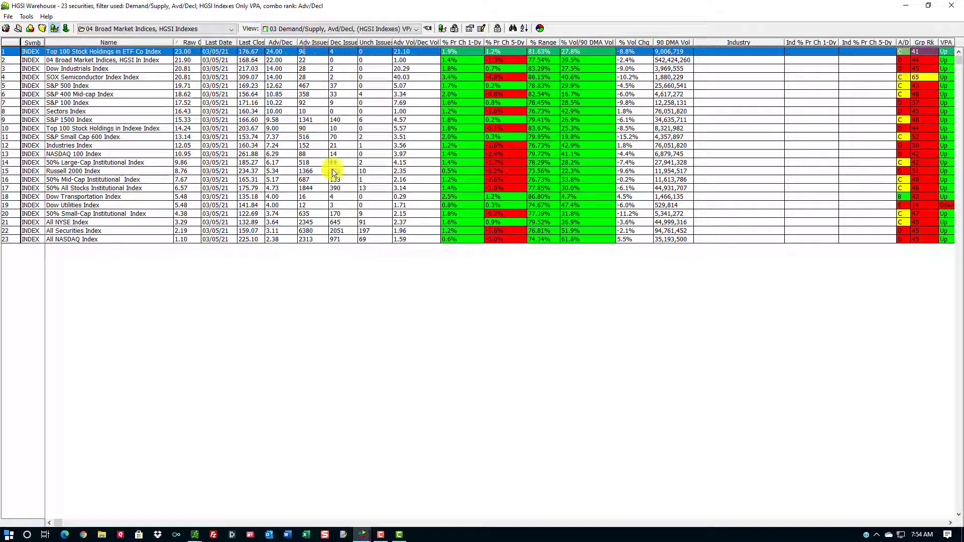
left_click(63, 42)
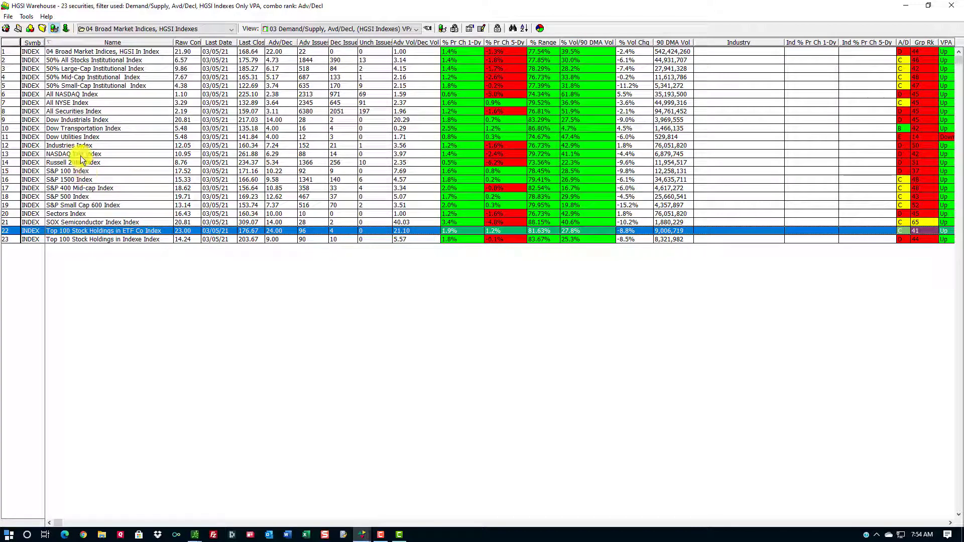
left_click(70, 239)
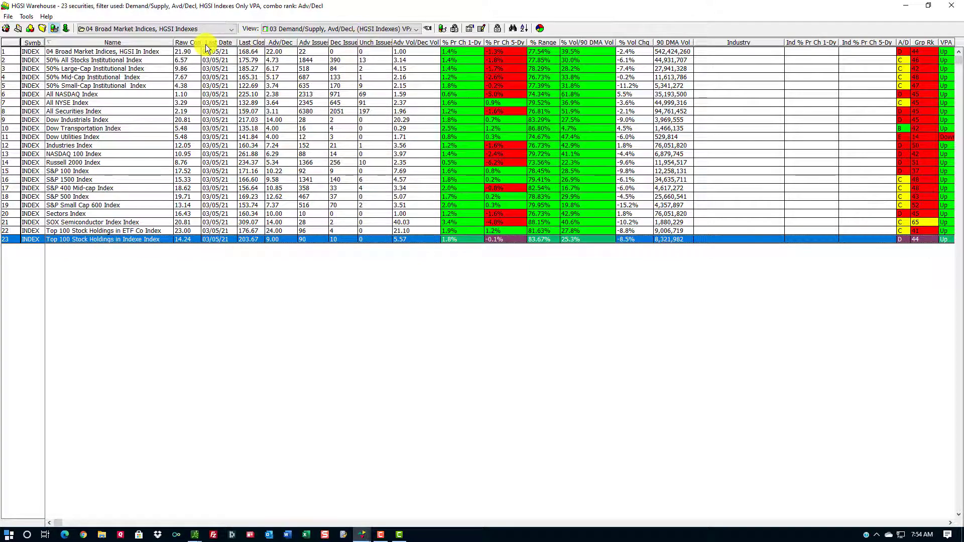
- Sort the indexes by raw combo rank again and chart the Top 100 Stock Holdings in Indexe Index
left_click(189, 42)
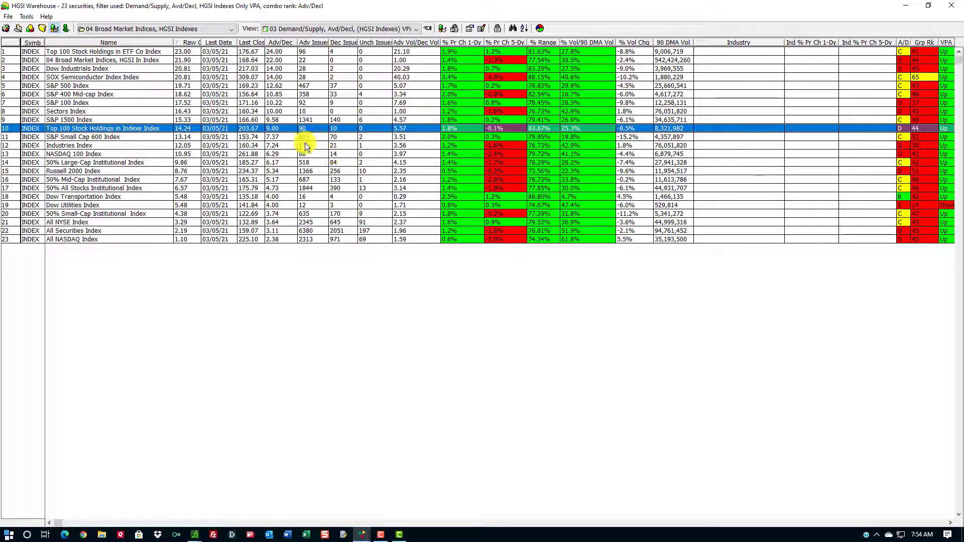
double_click(302, 128)
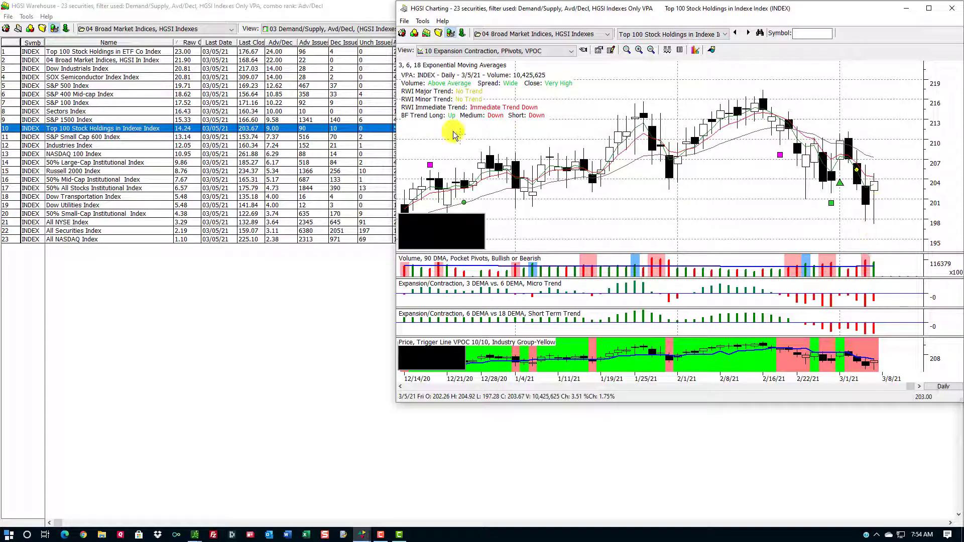
left_click(84, 53)
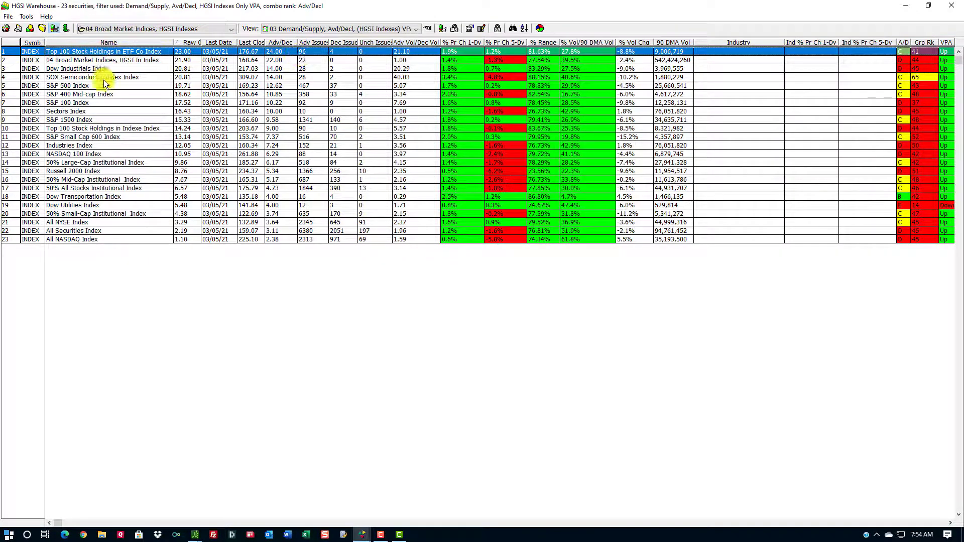
- Select the S&P 1500 Index in the Warehouse and open its chart
left_click(82, 122)
left_click(80, 122)
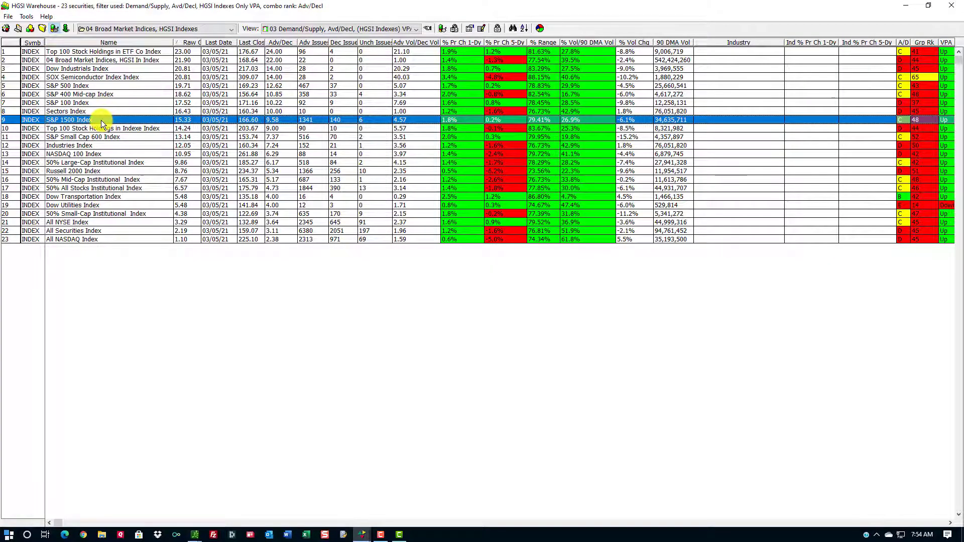
double_click(101, 120)
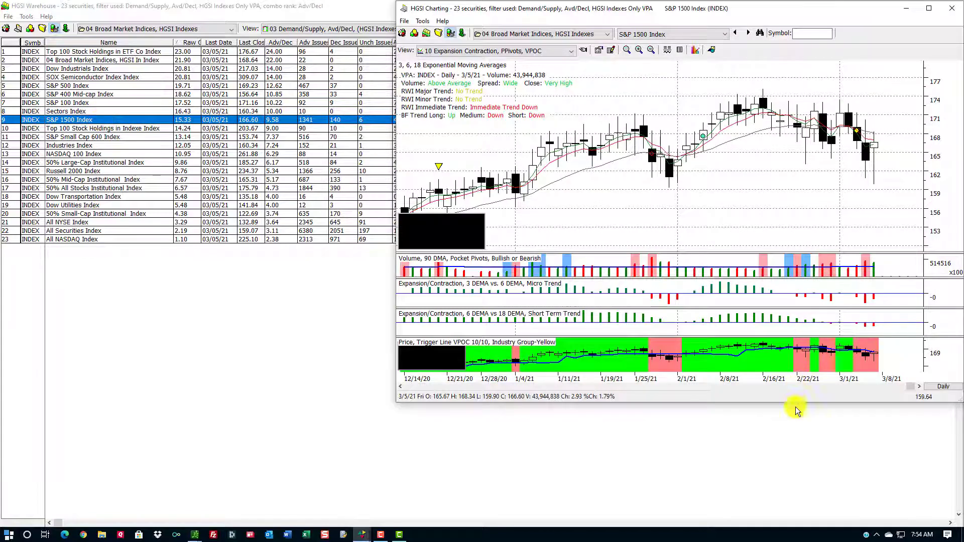
- Enlarge the S&P 1500 Index chart window downward and extend the displayed price history back to about November 2020
left_click_drag(794, 409, 806, 492)
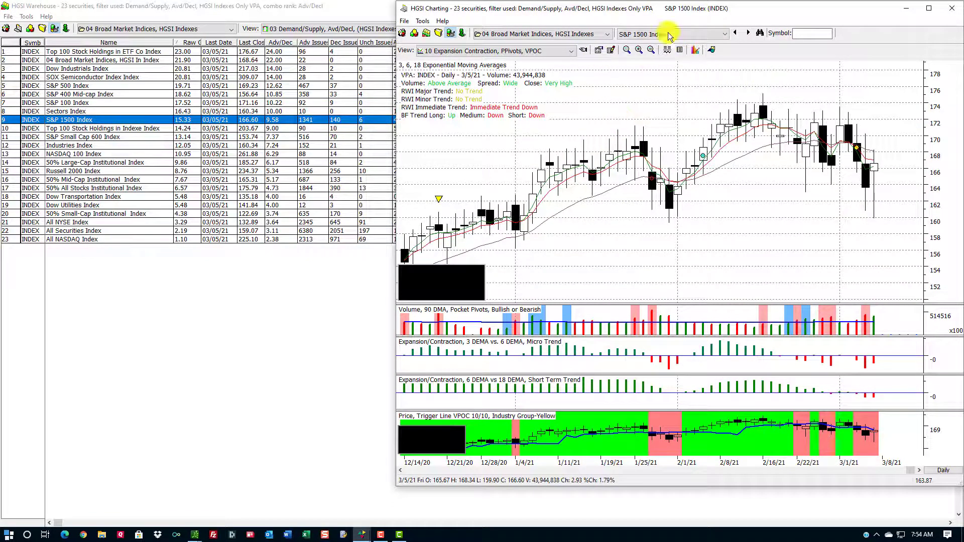
left_click(651, 50)
left_click(651, 49)
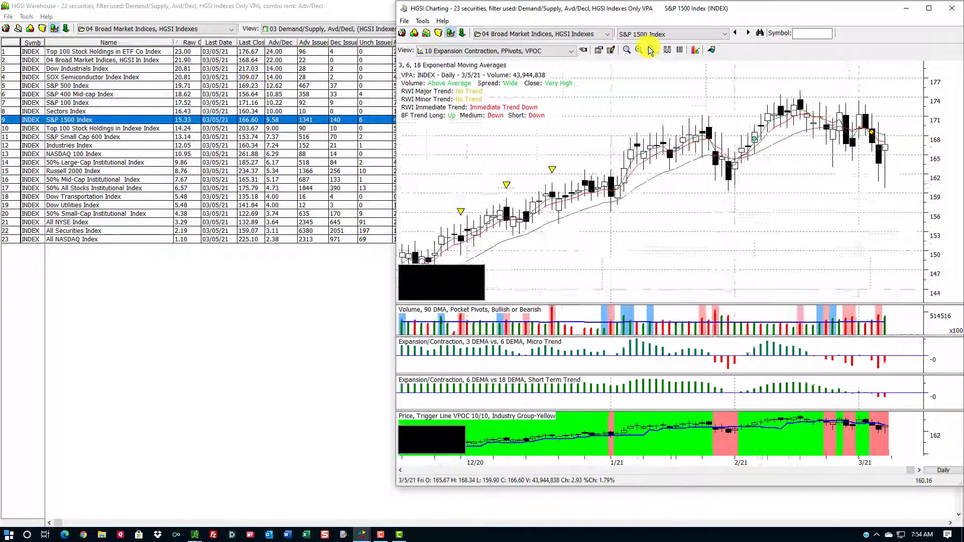
left_click(651, 50)
- Apply the 05 HGSI Index Analysis: % Above 20, 30, 50 and 200 DMA's charting view and move the Quick Pick list off the chart
left_click(583, 49)
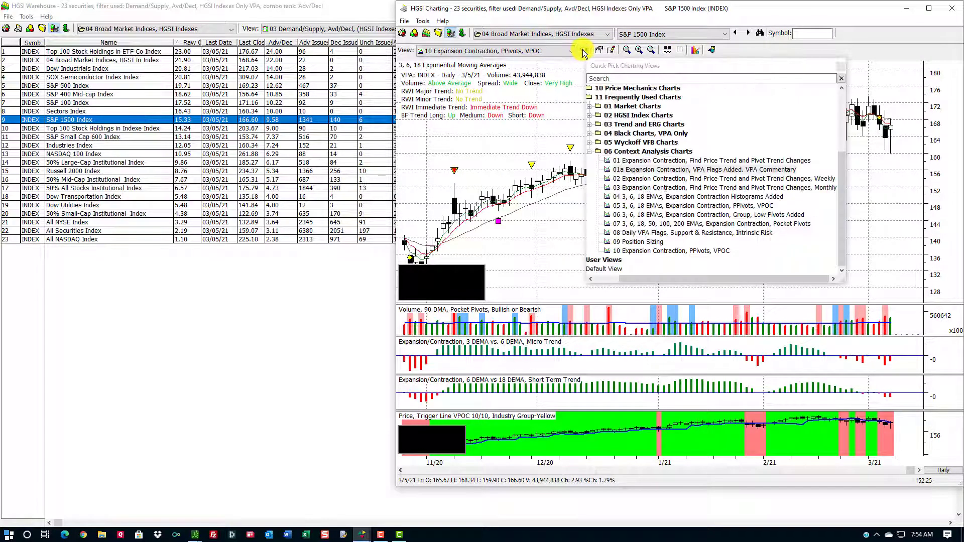
scroll(627, 161, "up", 4)
left_click_drag(653, 279, 628, 279)
left_click(615, 115)
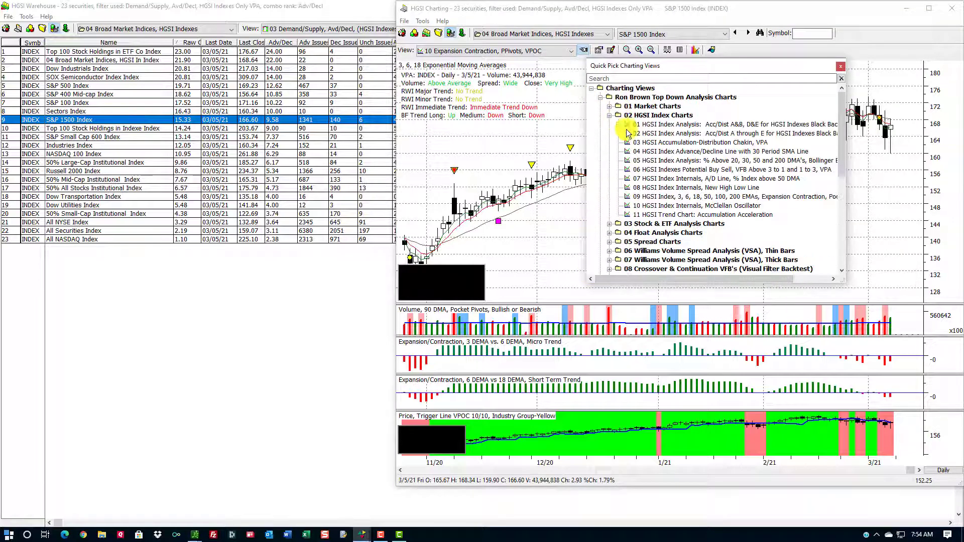
left_click(675, 169)
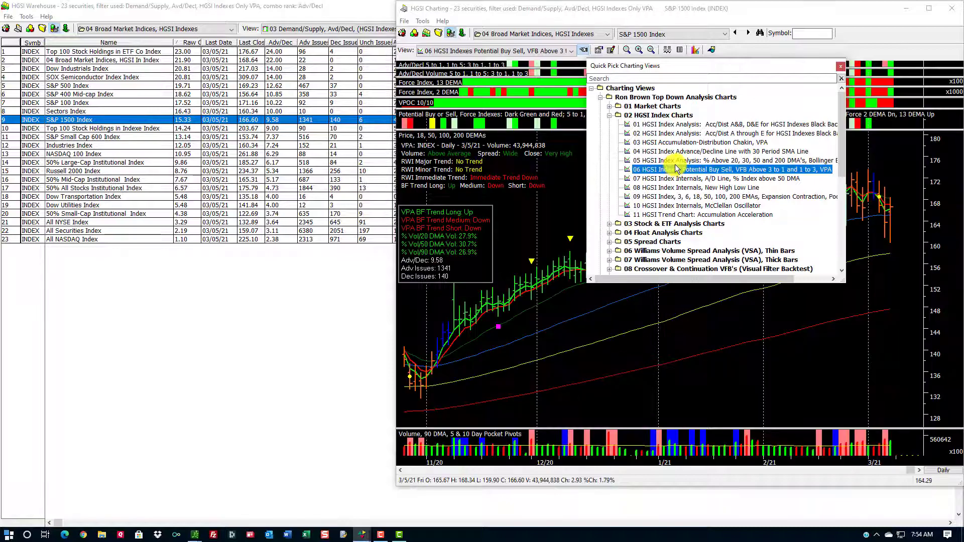
left_click(675, 161)
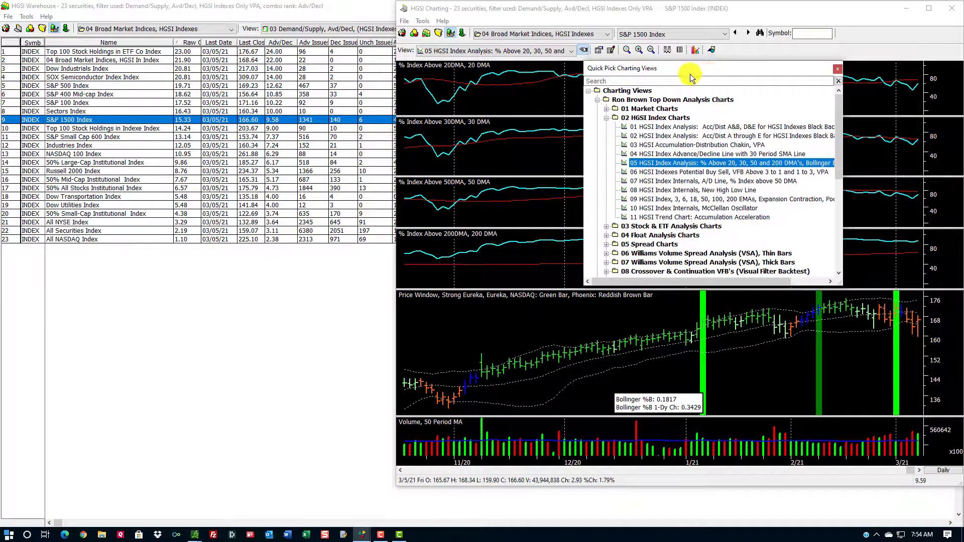
left_click_drag(710, 66, 209, 177)
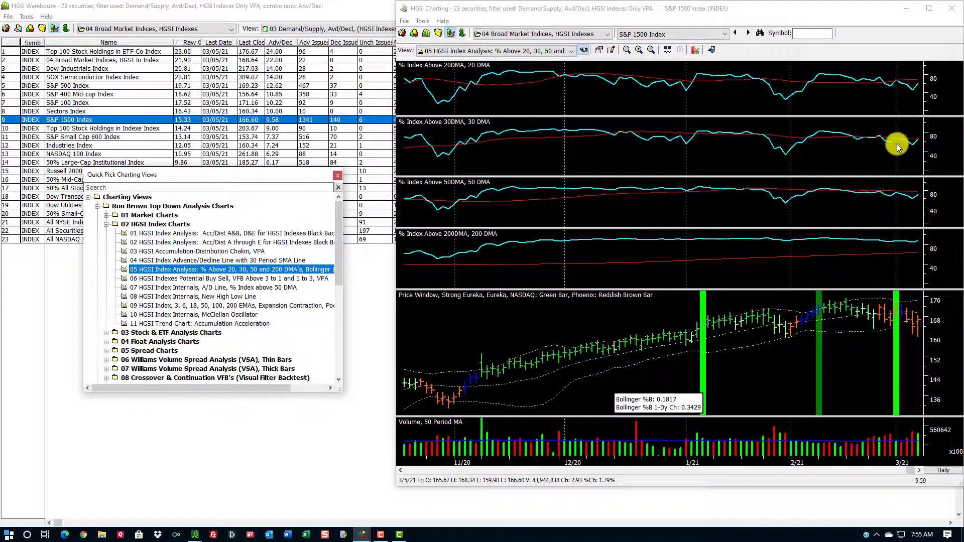
- Examine the S&P 1500's percent-above 20, 30, 50 and 200 DMA lines, recently and over the longer history back to November 2019
left_click(877, 95)
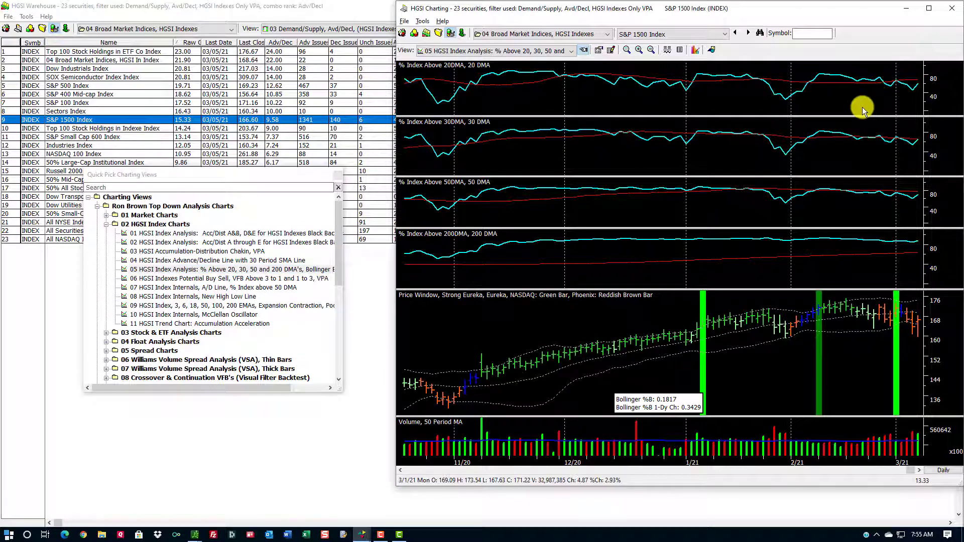
left_click_drag(868, 110, 920, 147)
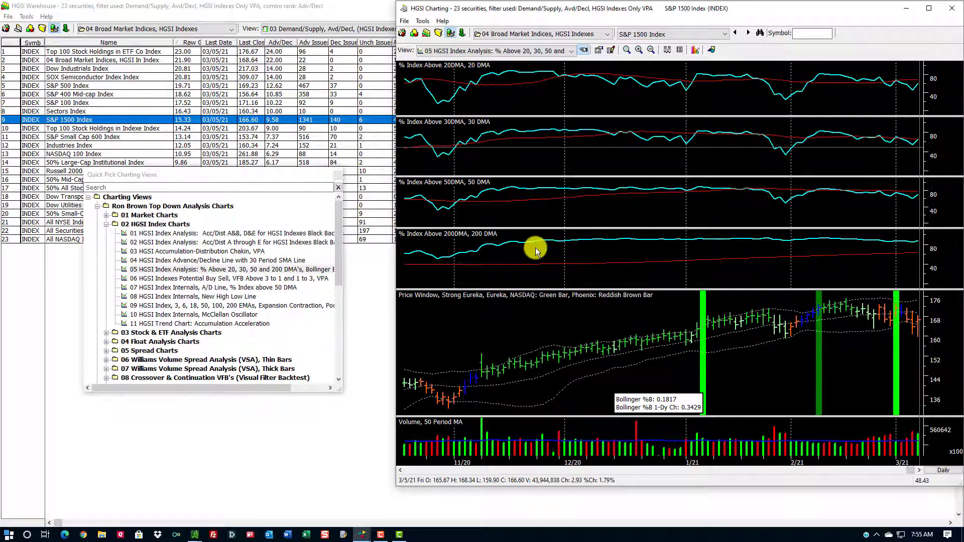
left_click(917, 245)
left_click_drag(916, 244, 918, 254)
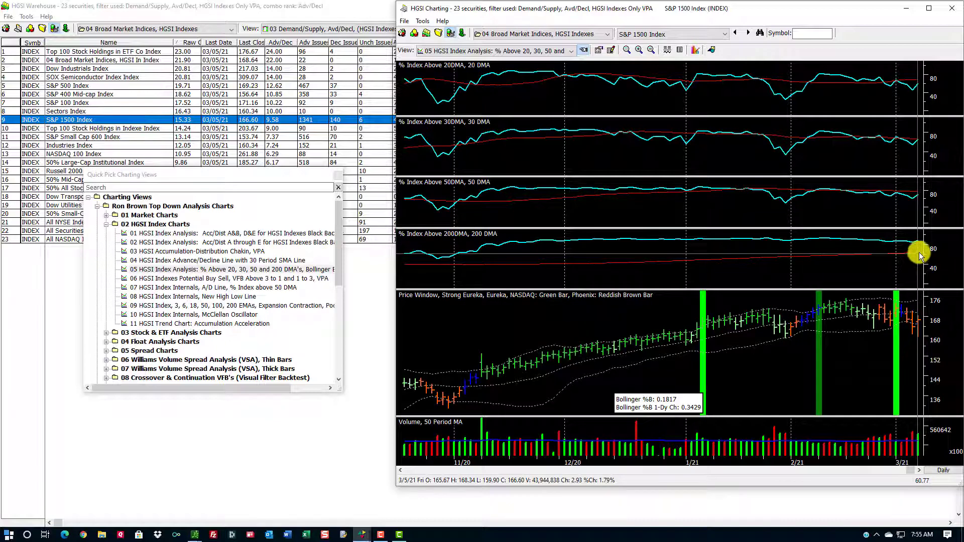
left_click(651, 50)
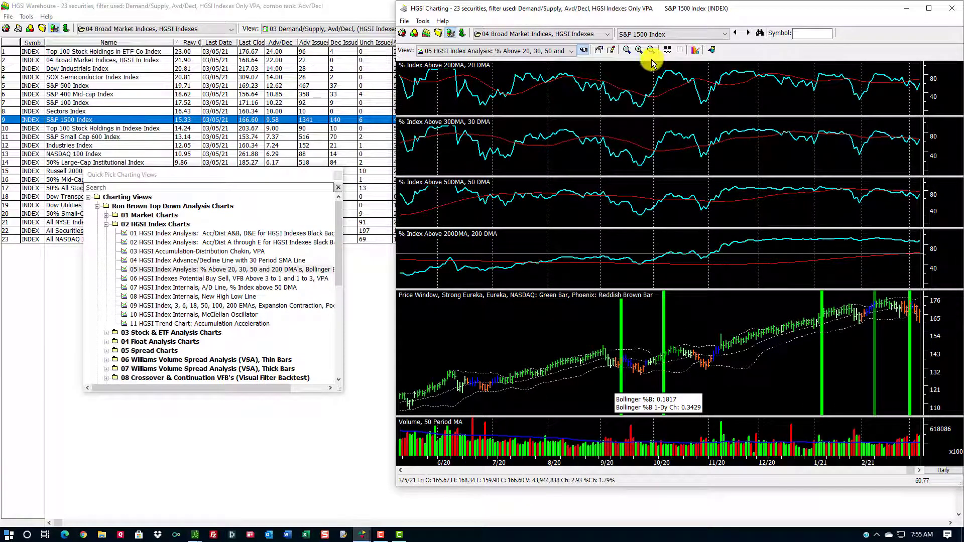
left_click(651, 50)
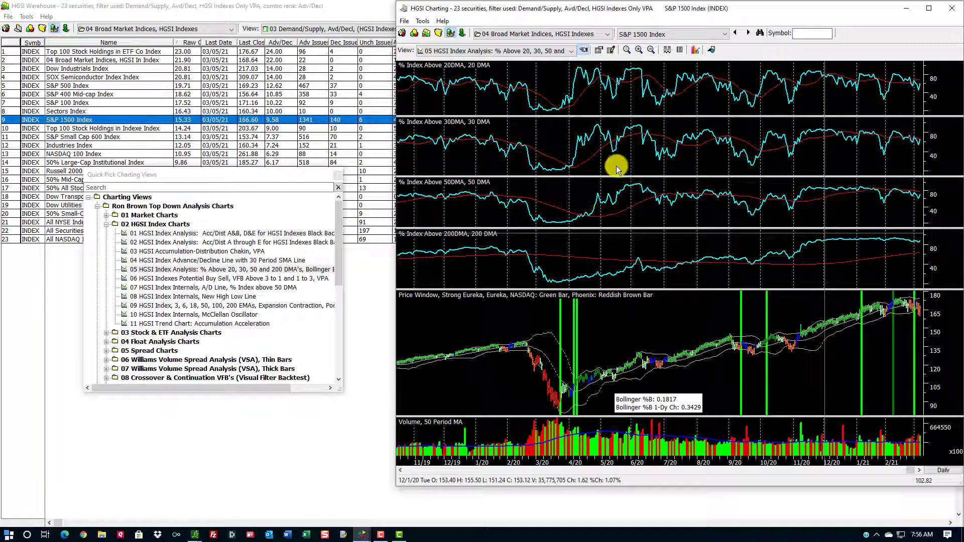
- Switch the S&P 1500 chart to the 06 HGSI Indexes Potential Buy Sell view and narrow it to mid-December 2020 through March 2021
left_click(538, 52)
left_click(515, 71)
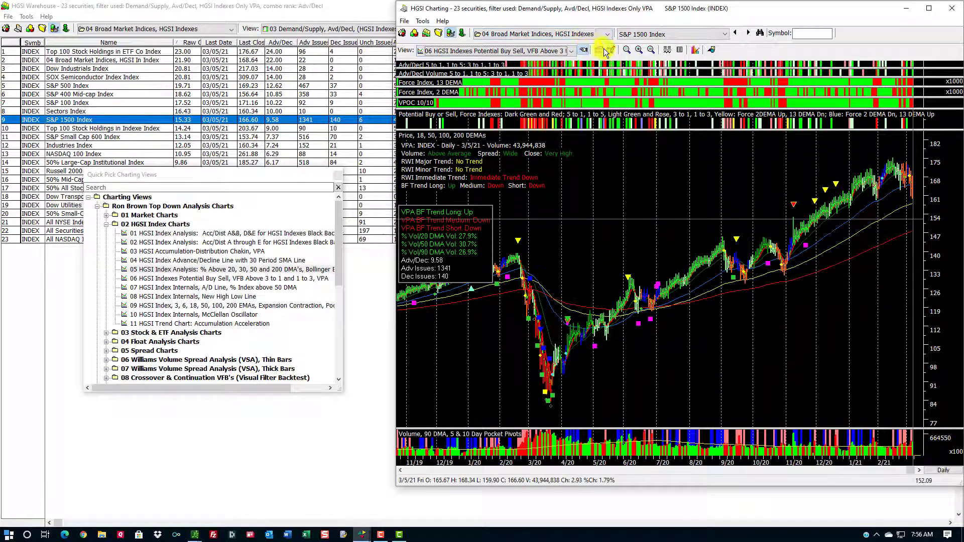
left_click(640, 51)
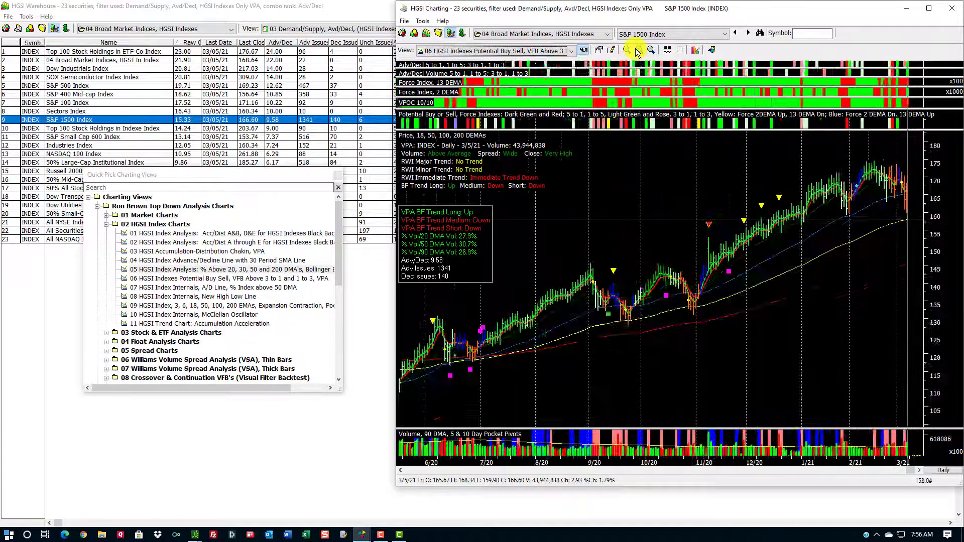
left_click(628, 49)
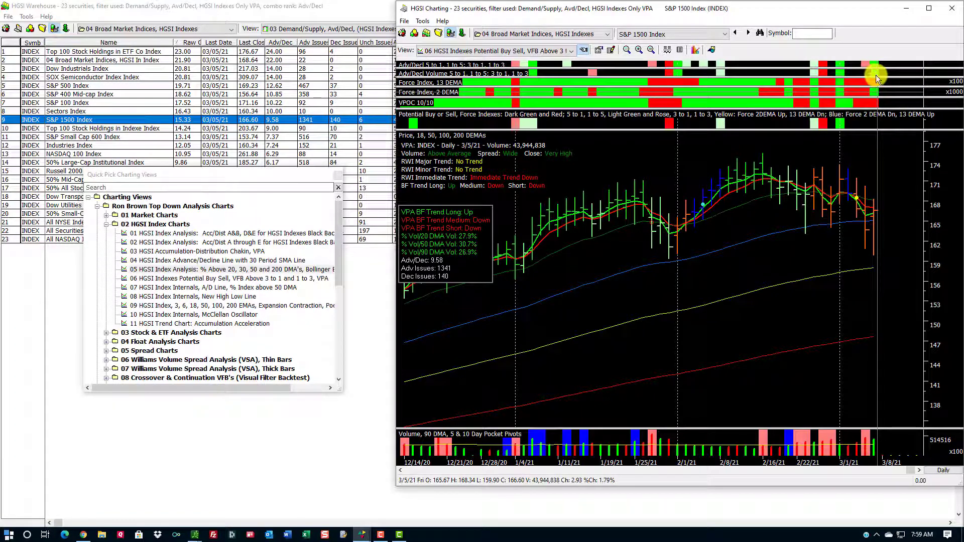
- Check the S&P 1500 Index's advance/decline figures in the Warehouse and chart it again with the 05 HGSI Index Analysis view
left_click(330, 123)
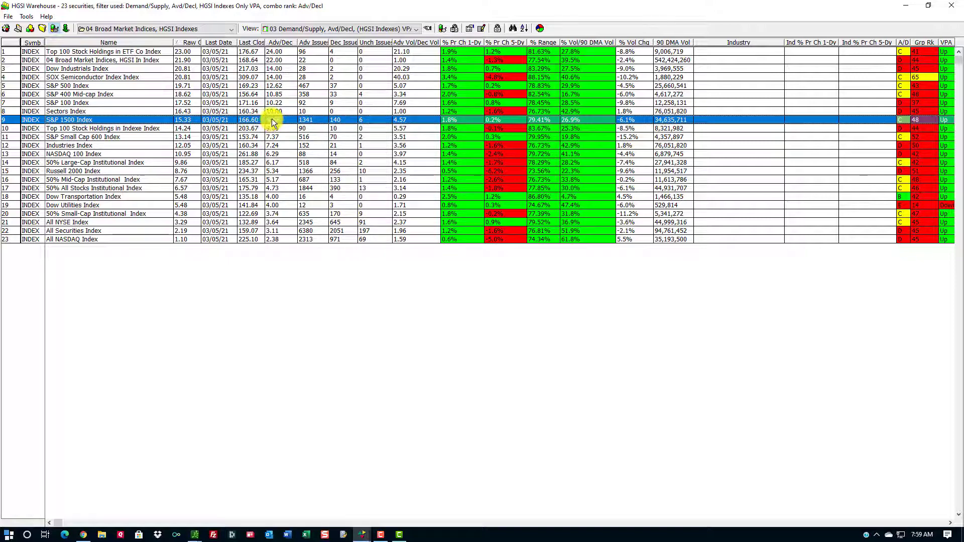
double_click(301, 119)
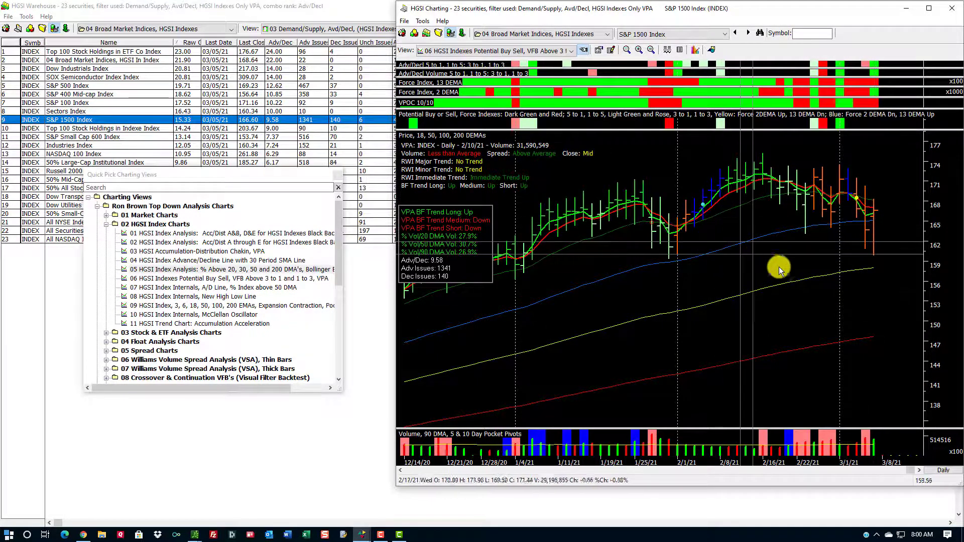
left_click(572, 50)
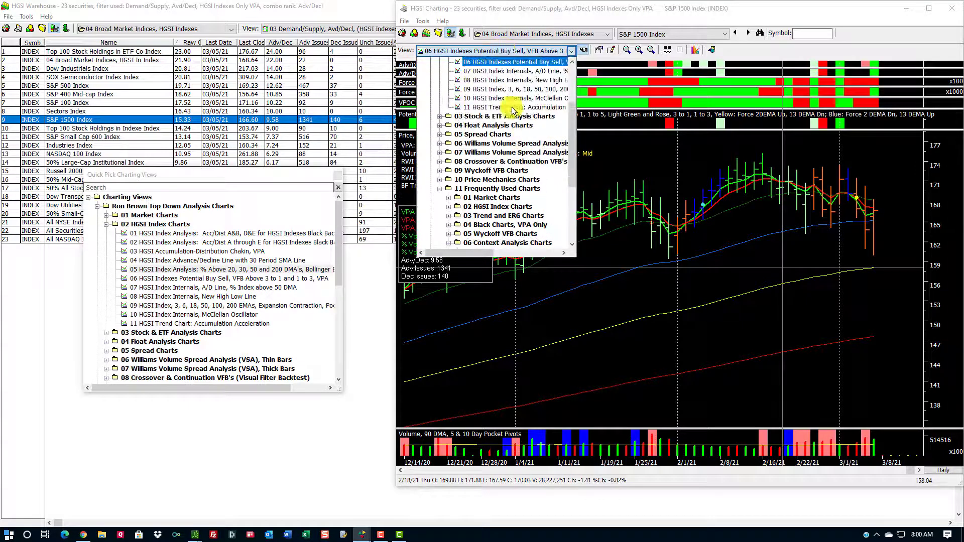
scroll(512, 122, "up", 3)
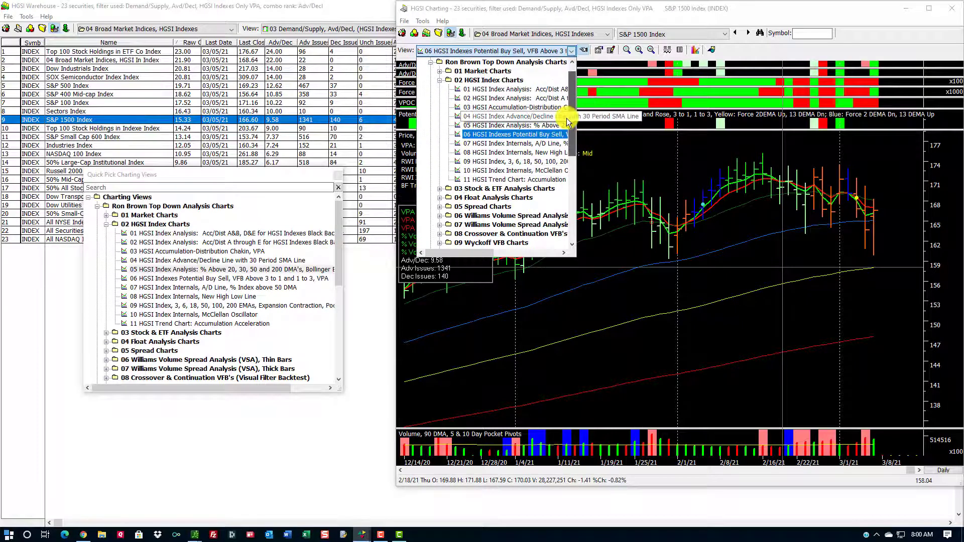
left_click(514, 125)
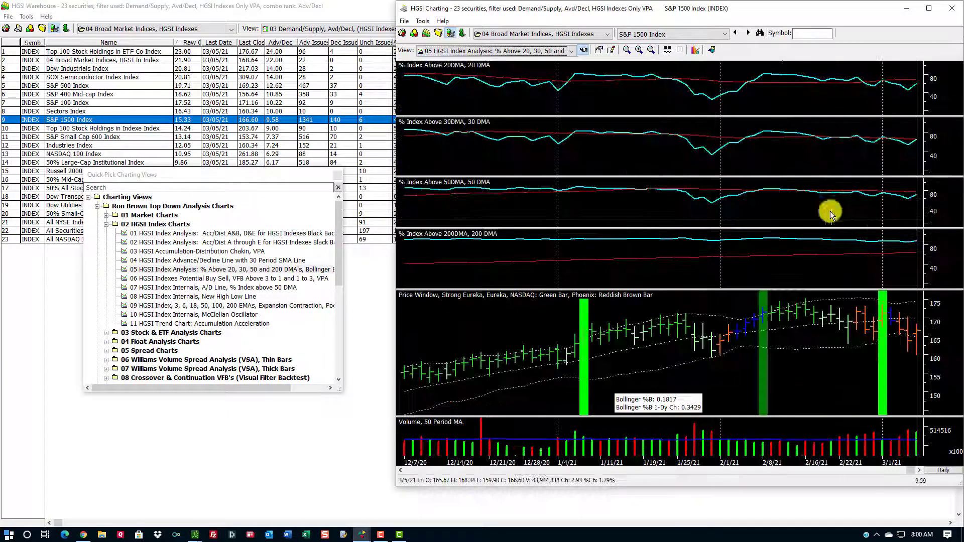